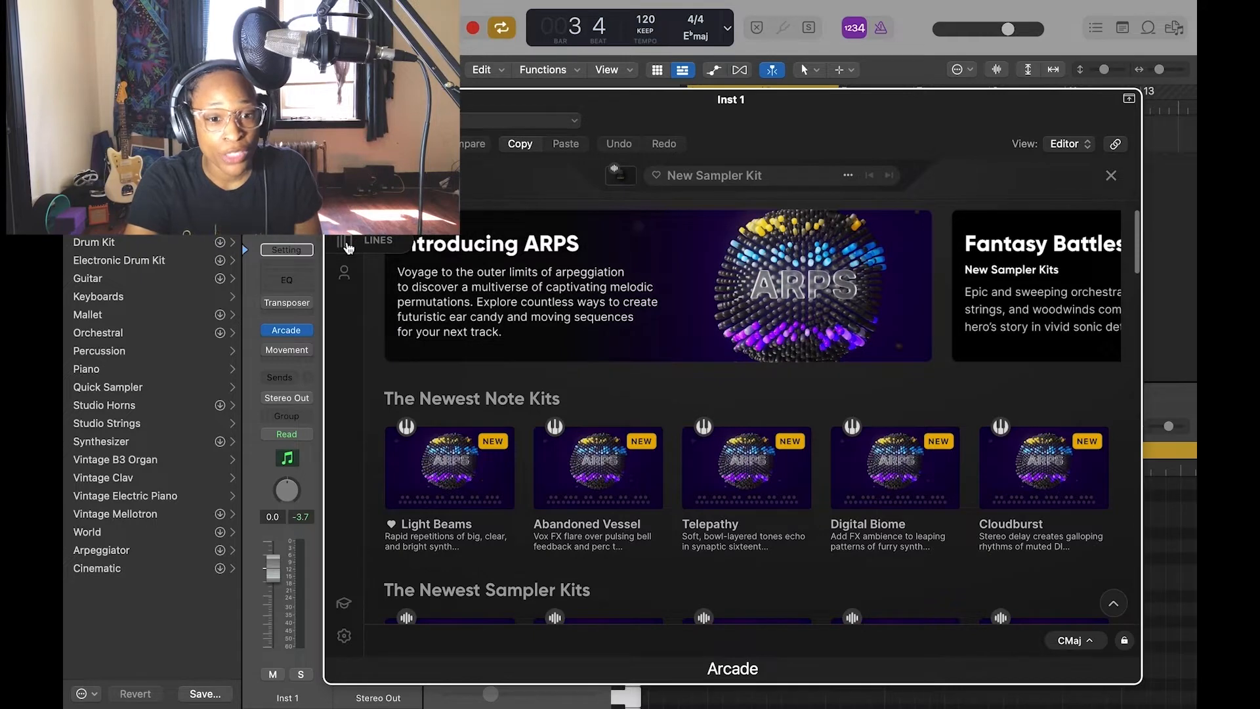
# Open the Lines library and sort the lines from A to Z.
pyautogui.click(348, 247)
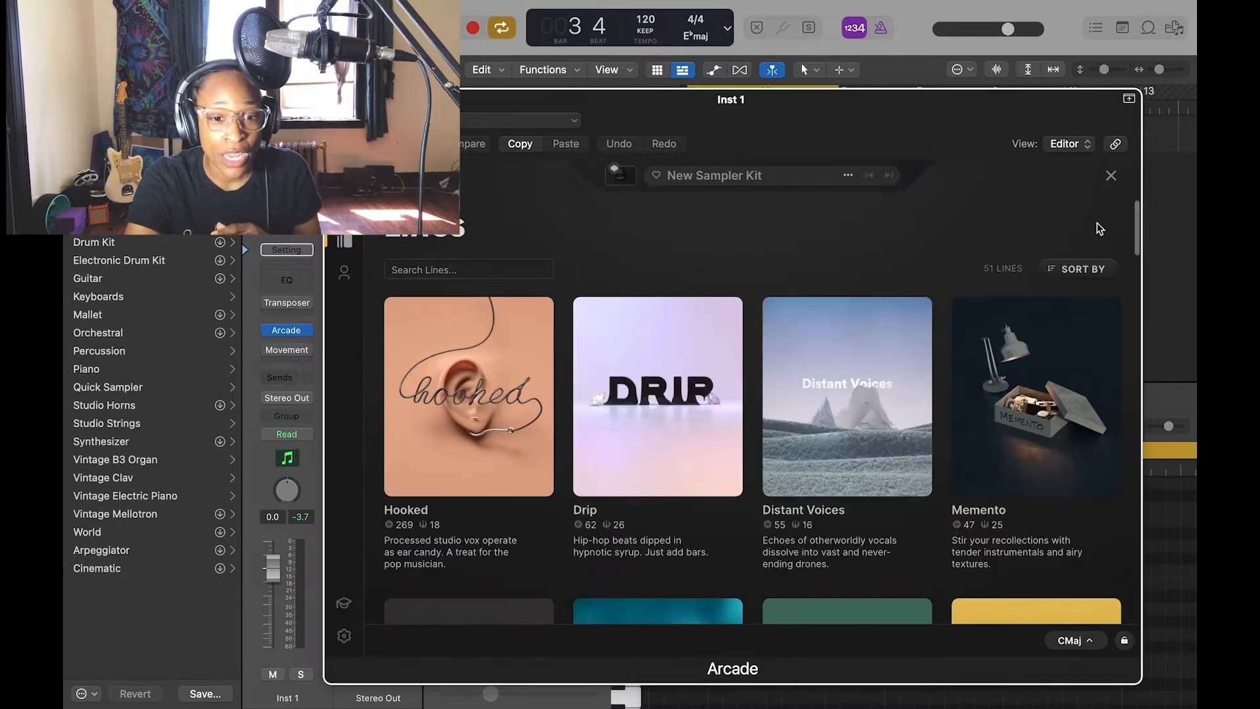
pyautogui.click(1082, 269)
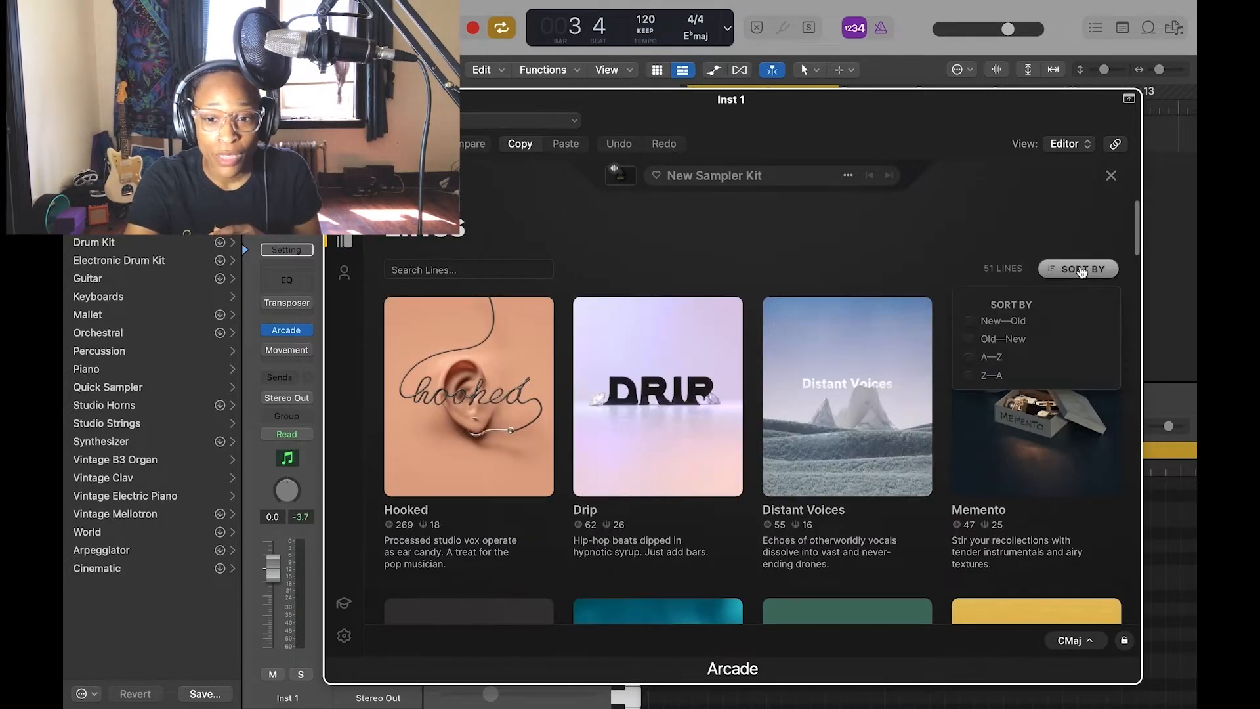
pyautogui.click(1007, 359)
pyautogui.scroll(-3, 853, 407)
pyautogui.scroll(2, 885, 433)
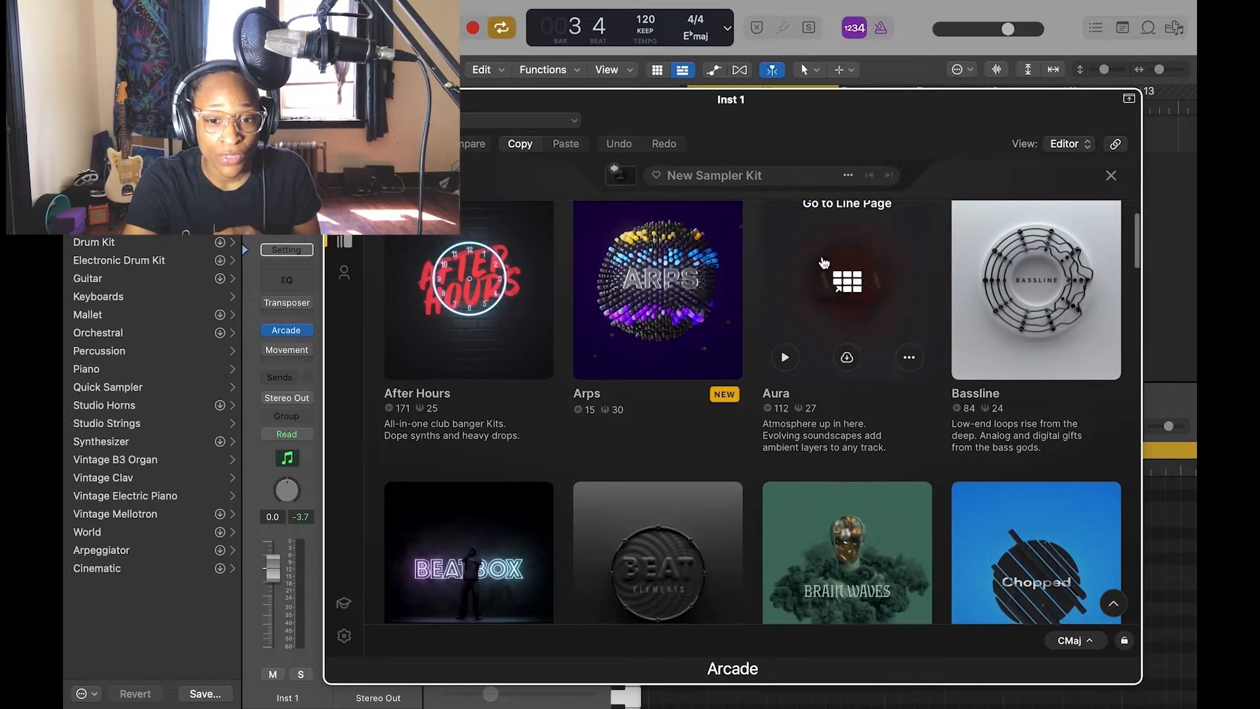
# Open the Arps line page and set the session key to E♭ Maj.
pyautogui.moveTo(659, 279)
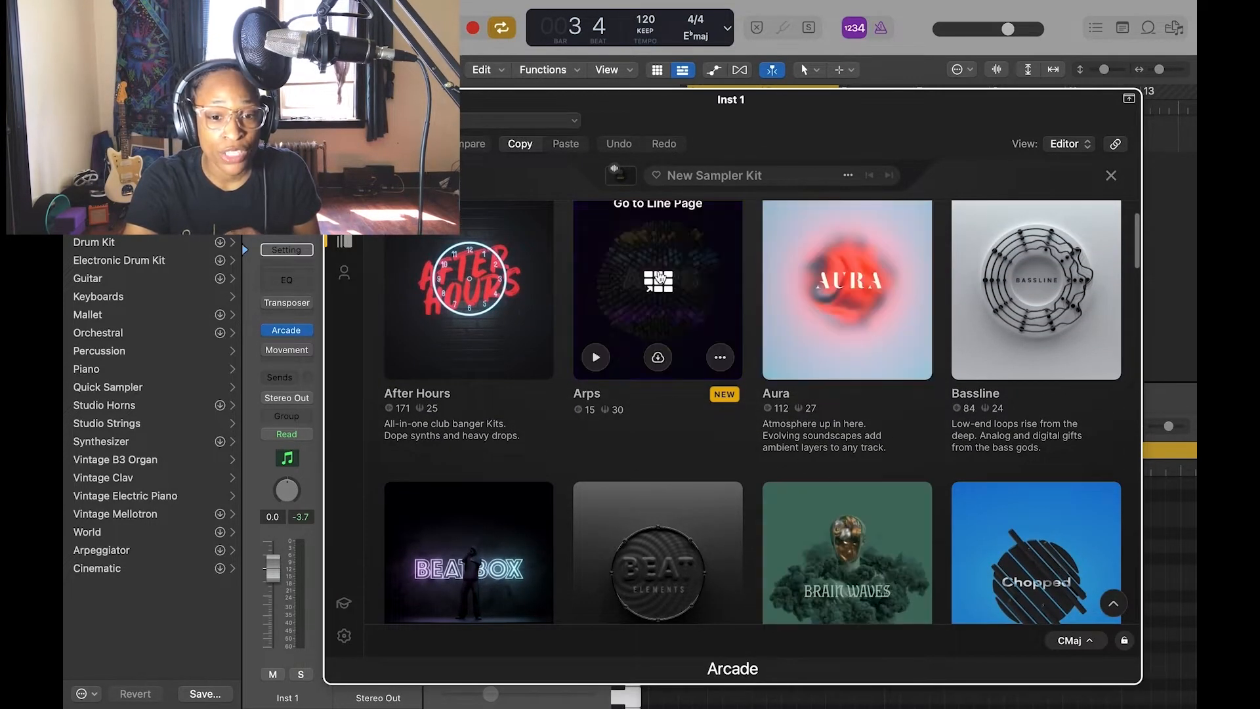
pyautogui.scroll(2, 660, 279)
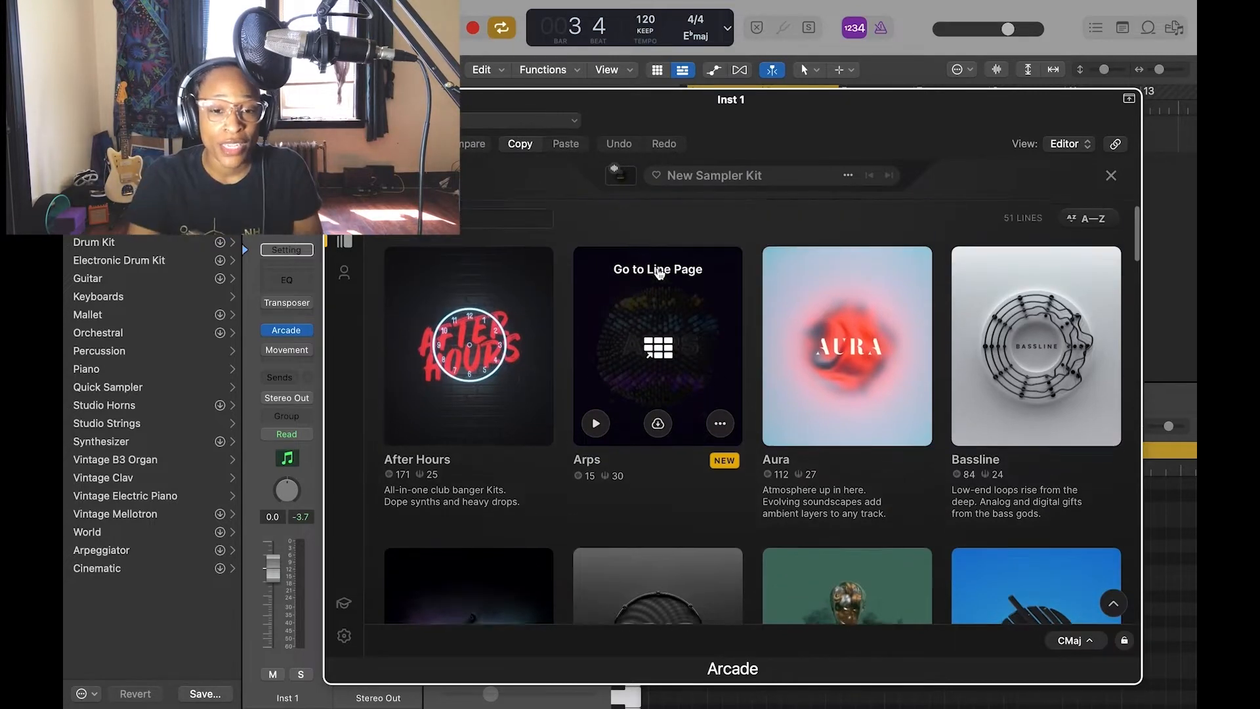
pyautogui.click(660, 304)
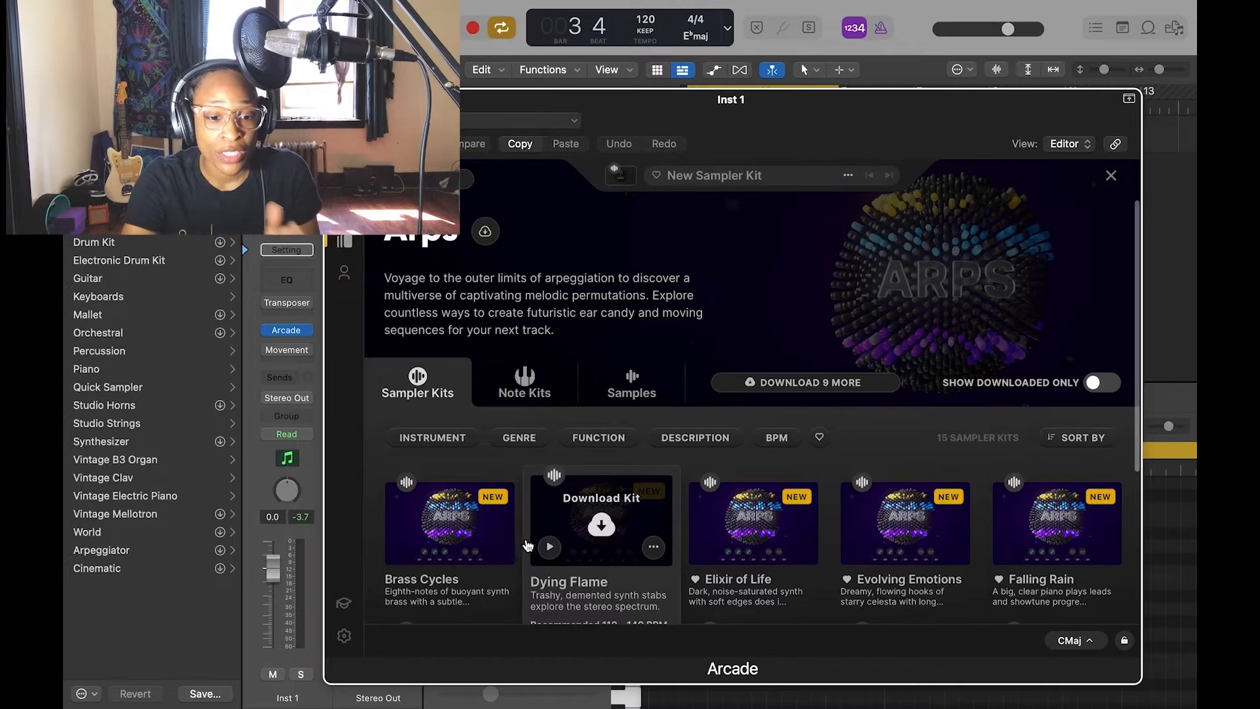
pyautogui.click(1072, 642)
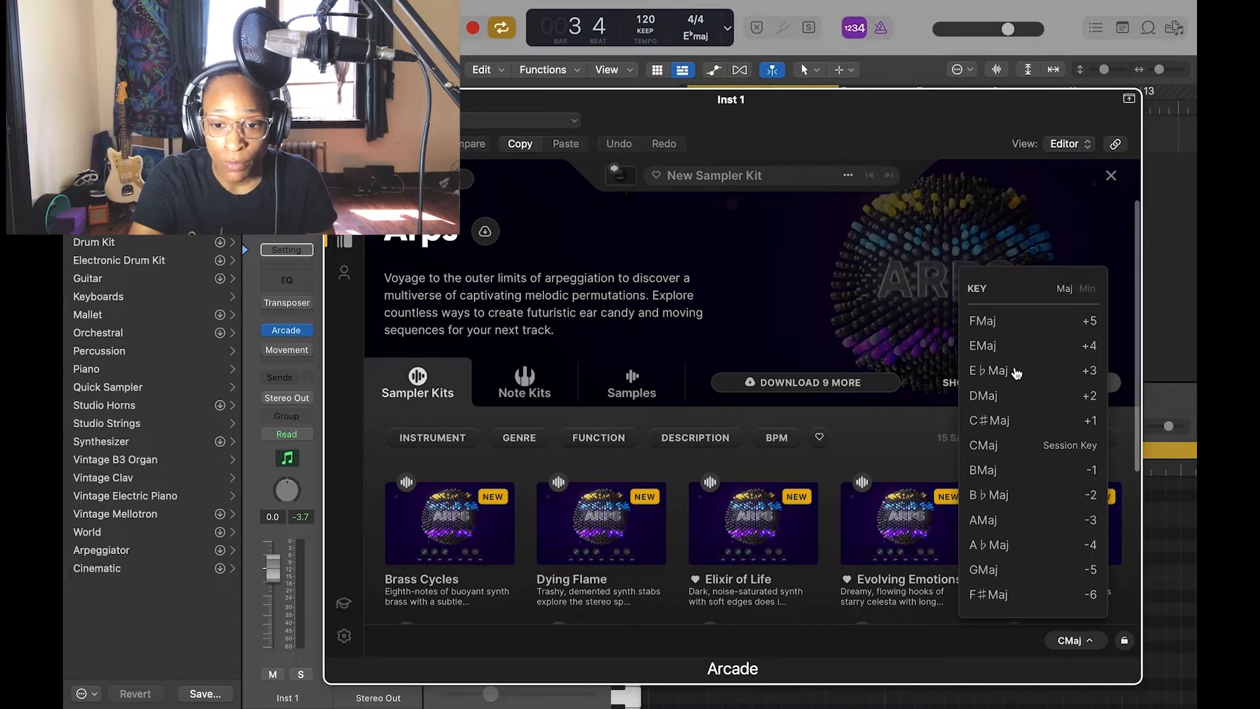
pyautogui.click(1016, 372)
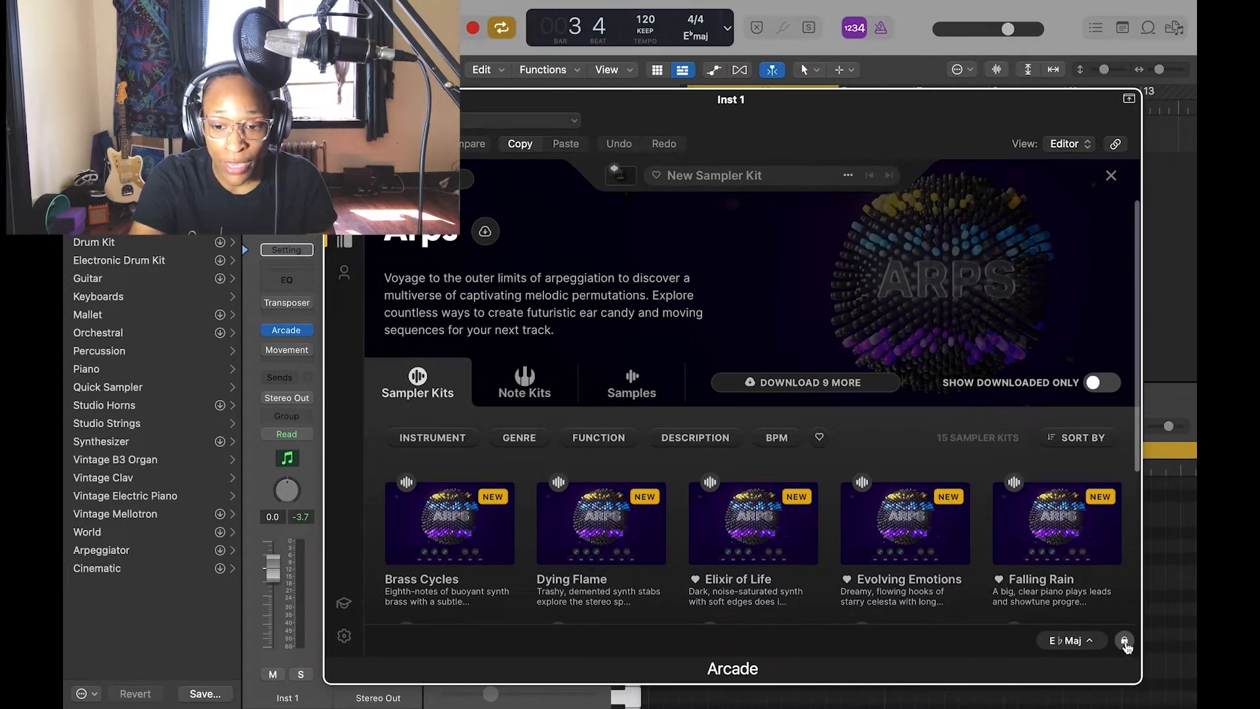
# Preview sampler kits in the Arps line, including Brass Cycles, Evolving Emotions and Falling Rain.
pyautogui.moveTo(616, 494)
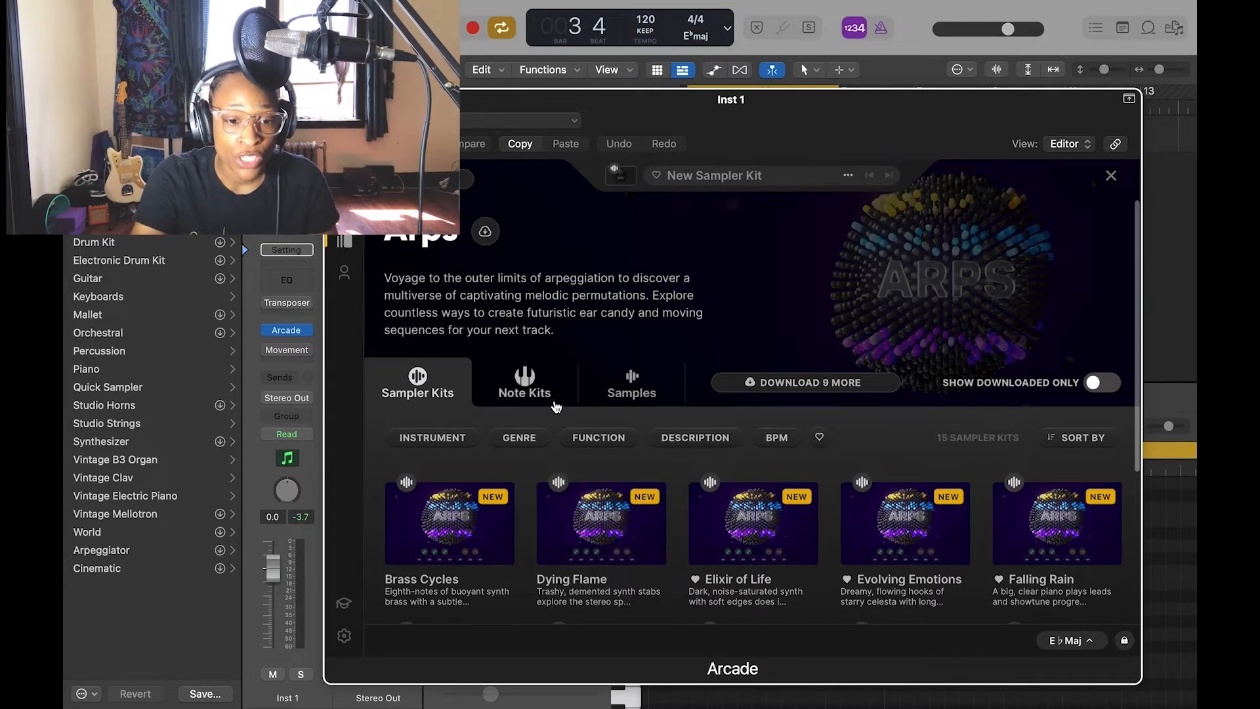
pyautogui.moveTo(542, 480)
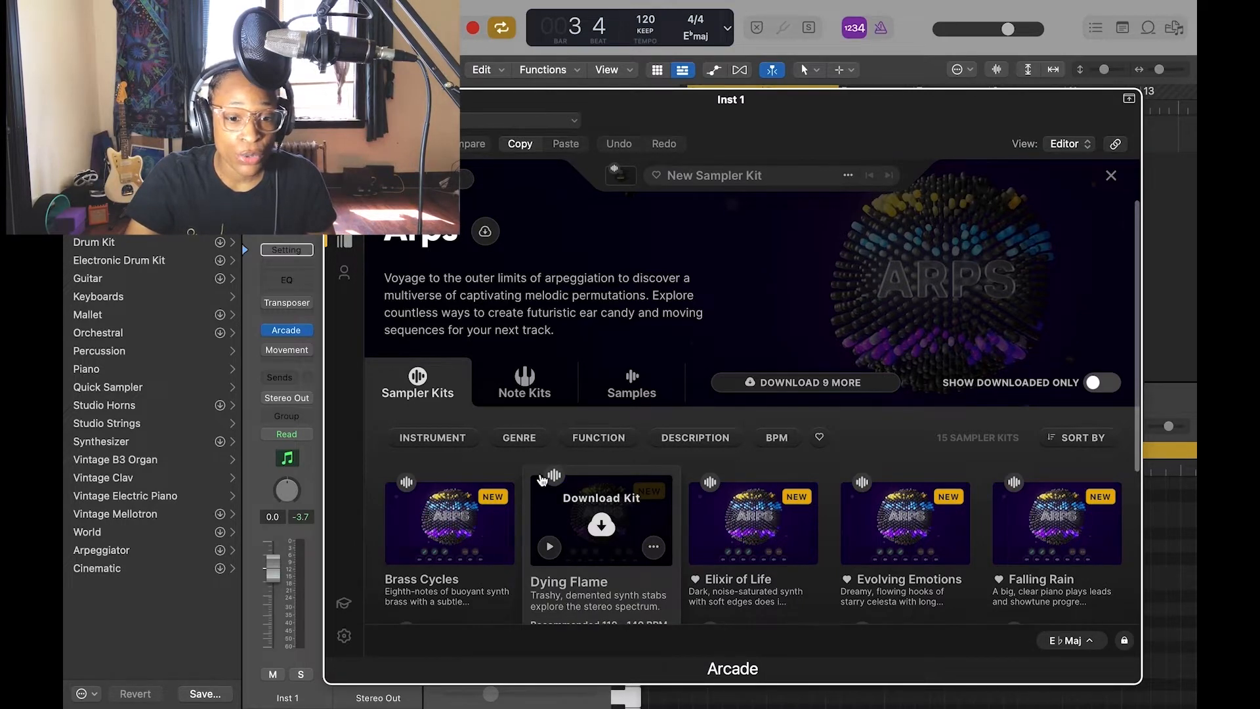
pyautogui.moveTo(402, 565)
pyautogui.scroll(-1, 403, 568)
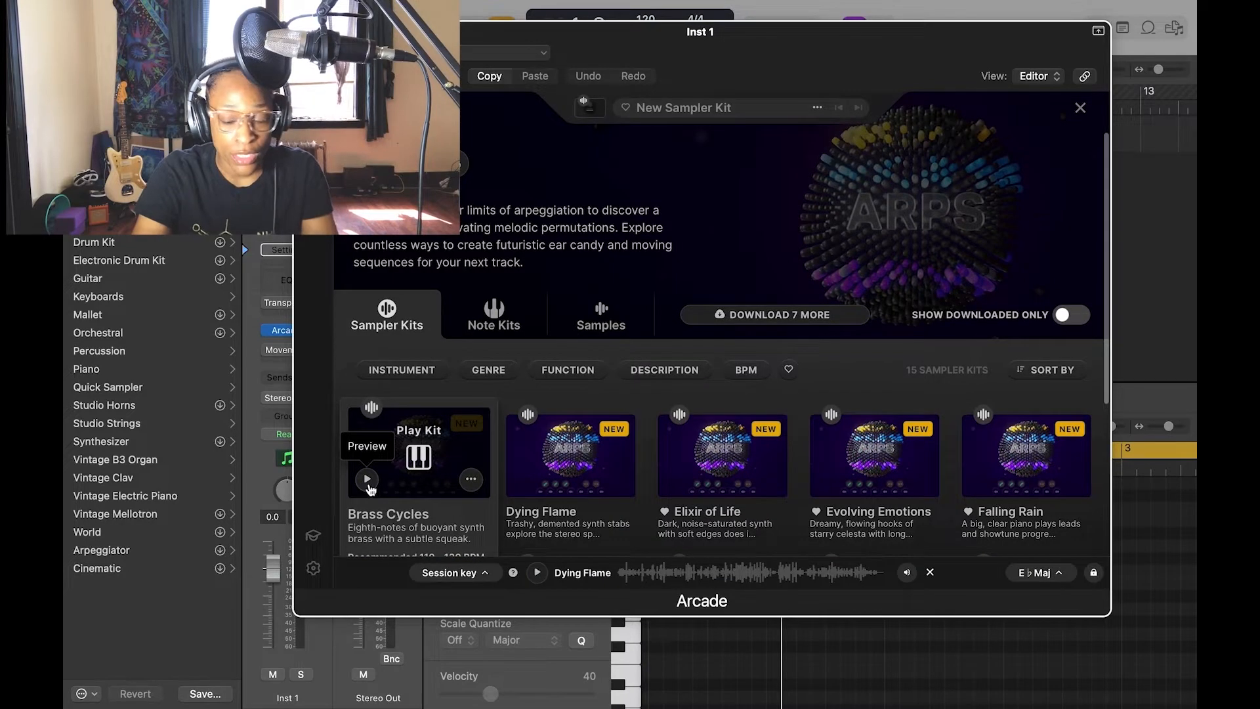
pyautogui.click(369, 484)
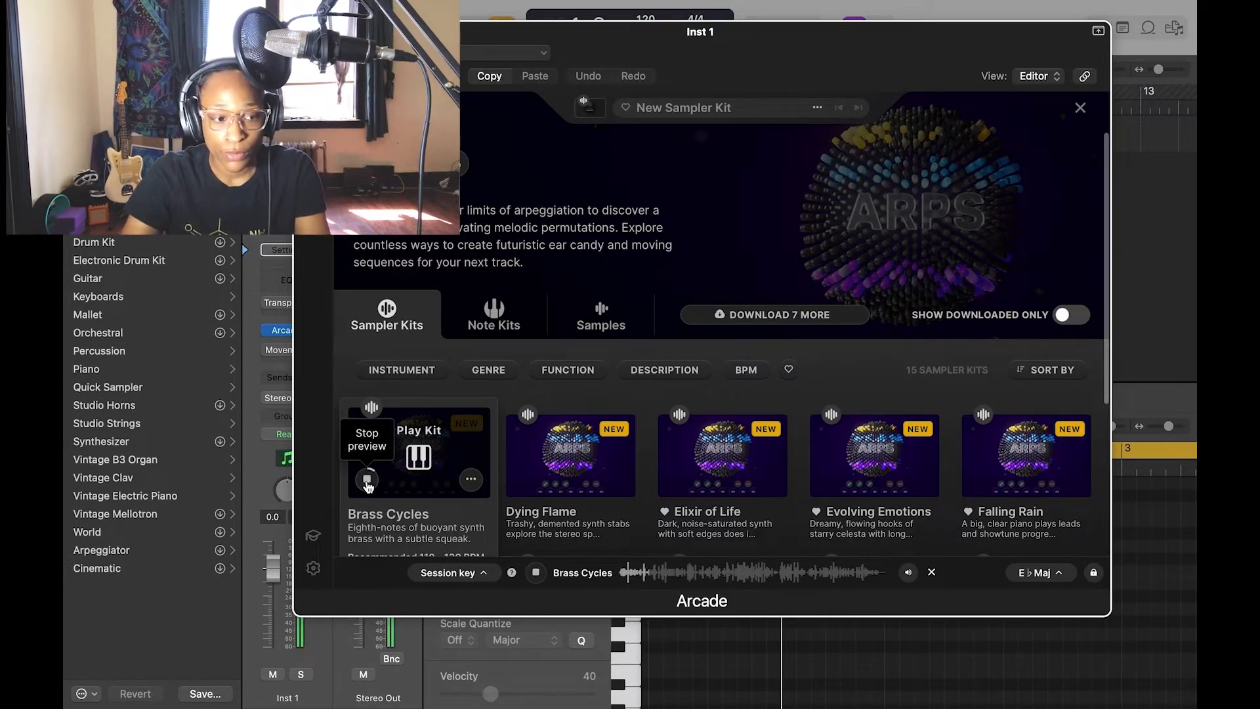
pyautogui.scroll(-3, 821, 374)
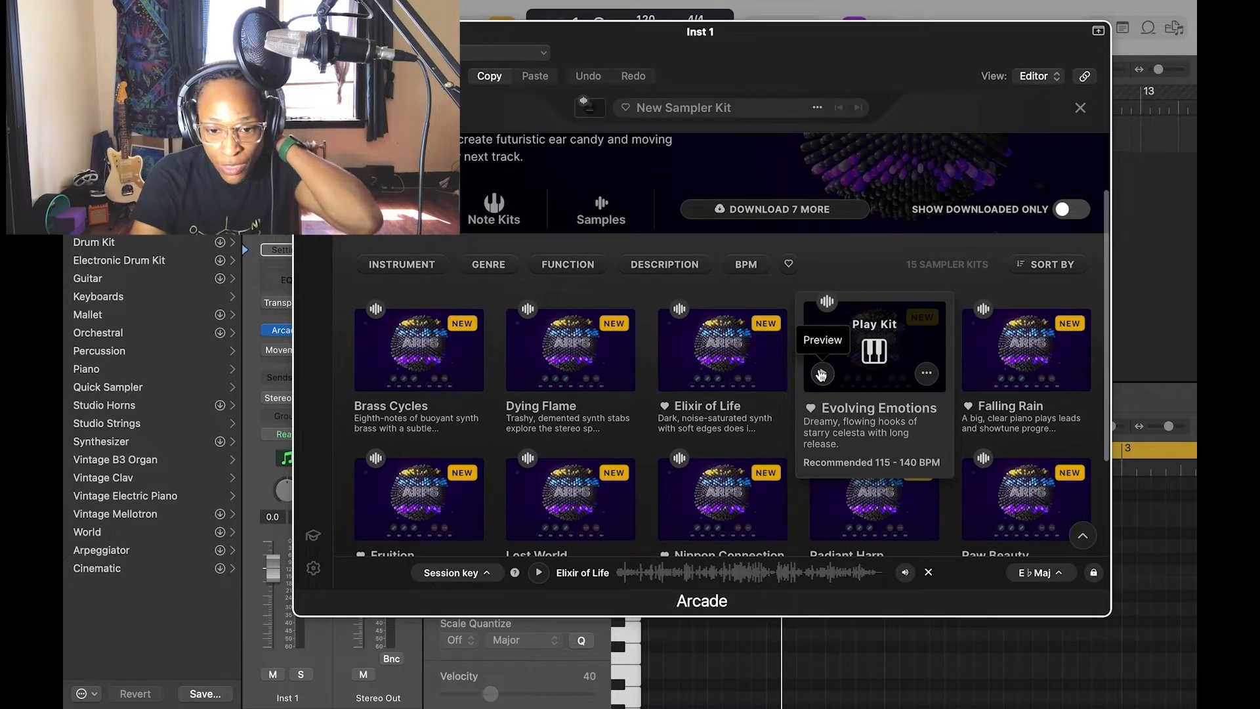
pyautogui.click(820, 374)
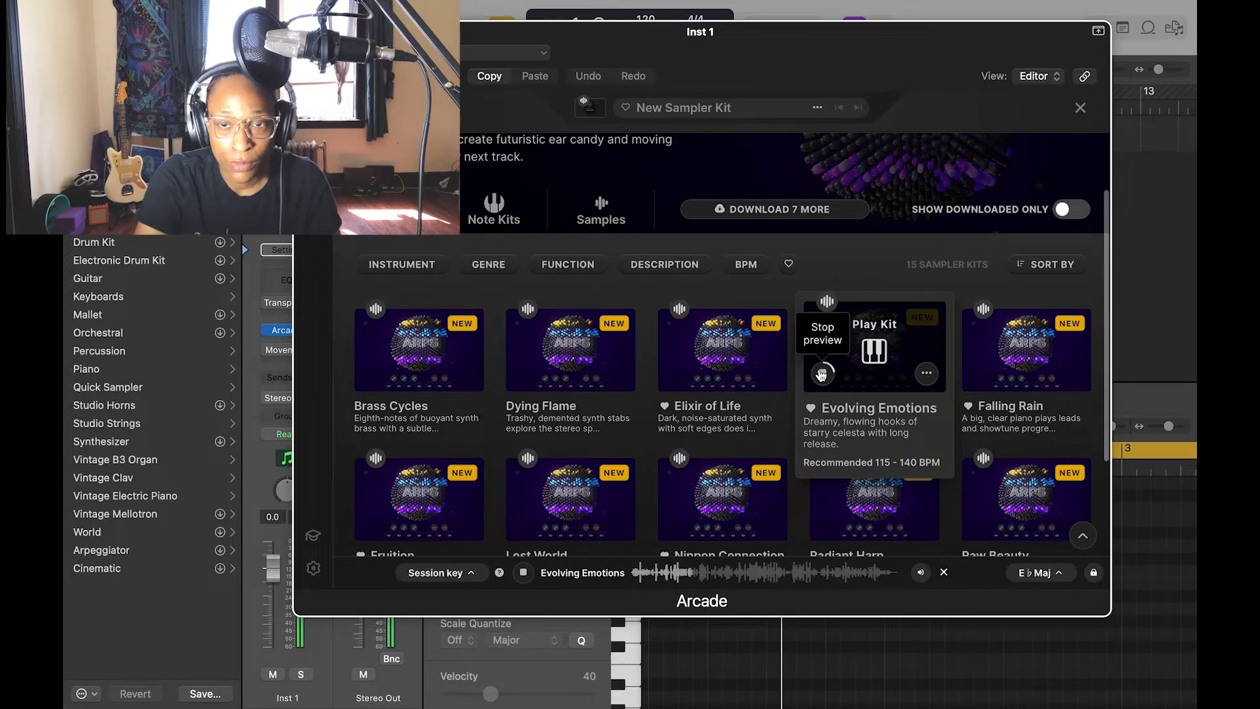
pyautogui.scroll(-2, 821, 374)
pyautogui.click(975, 315)
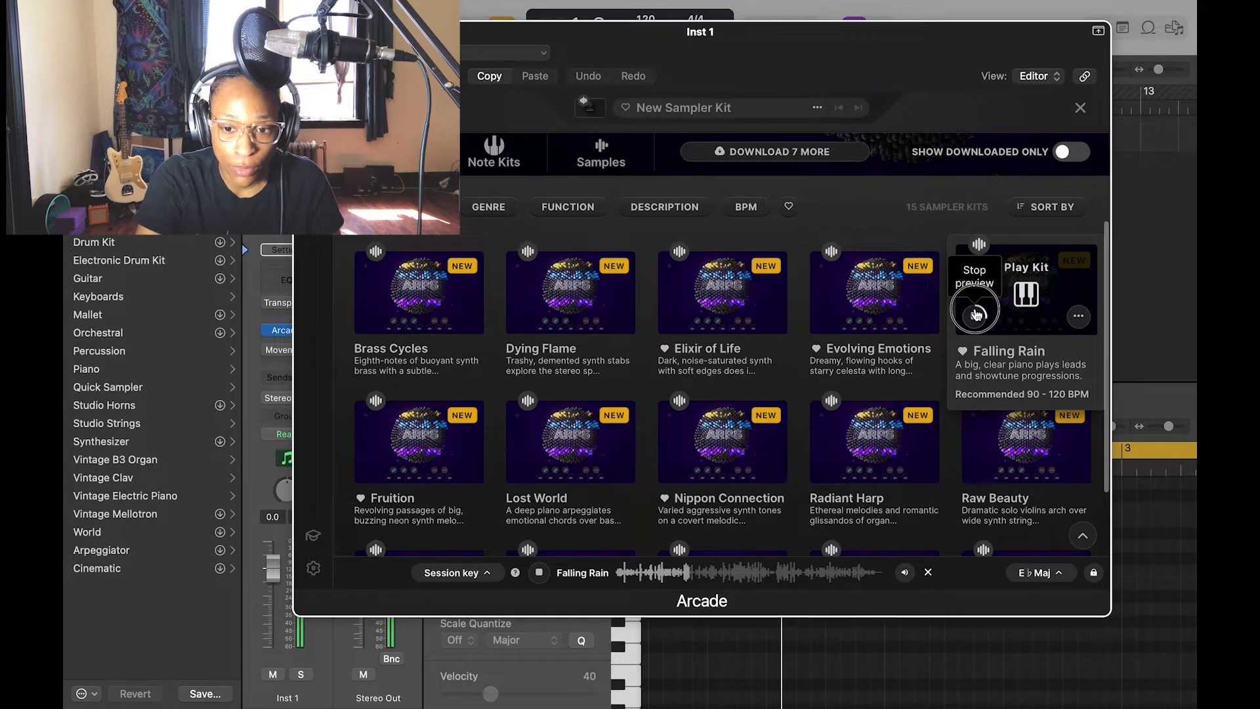
pyautogui.click(976, 316)
# Preview the Vanishing Point and Radiant Harp sampler kits and look over the remaining kits.
pyautogui.scroll(5, 919, 322)
pyautogui.scroll(-8, 630, 494)
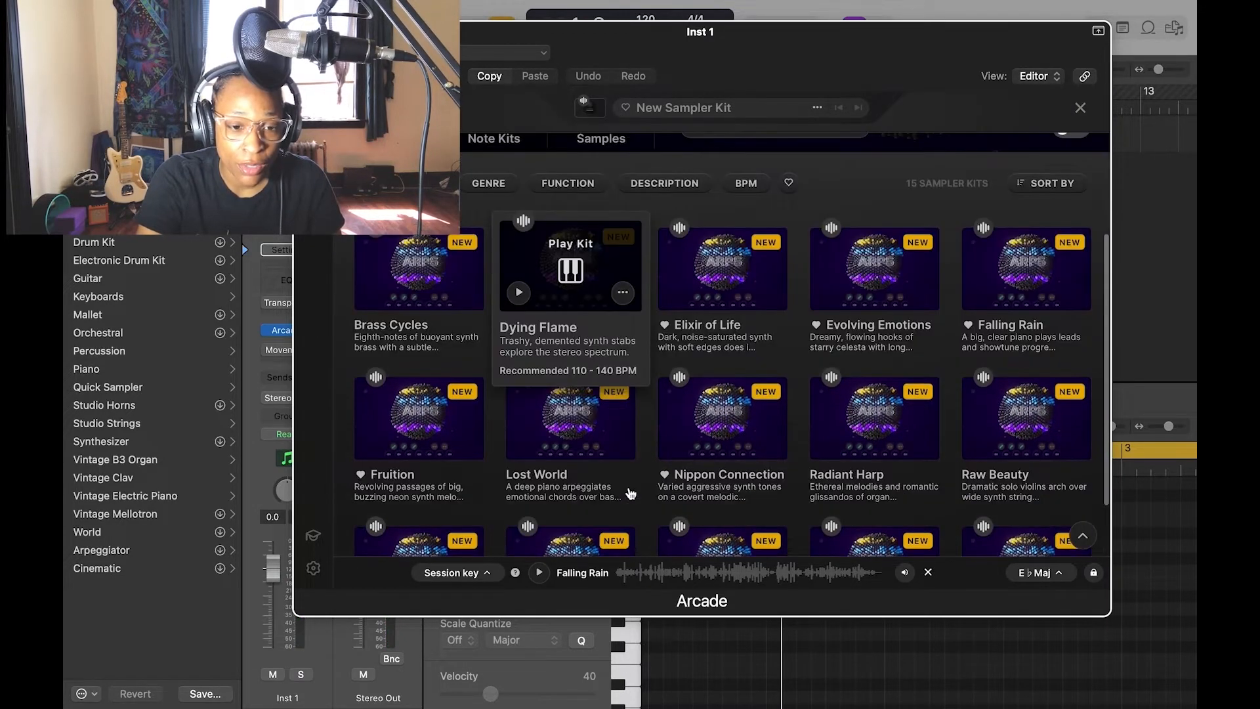
pyautogui.click(974, 441)
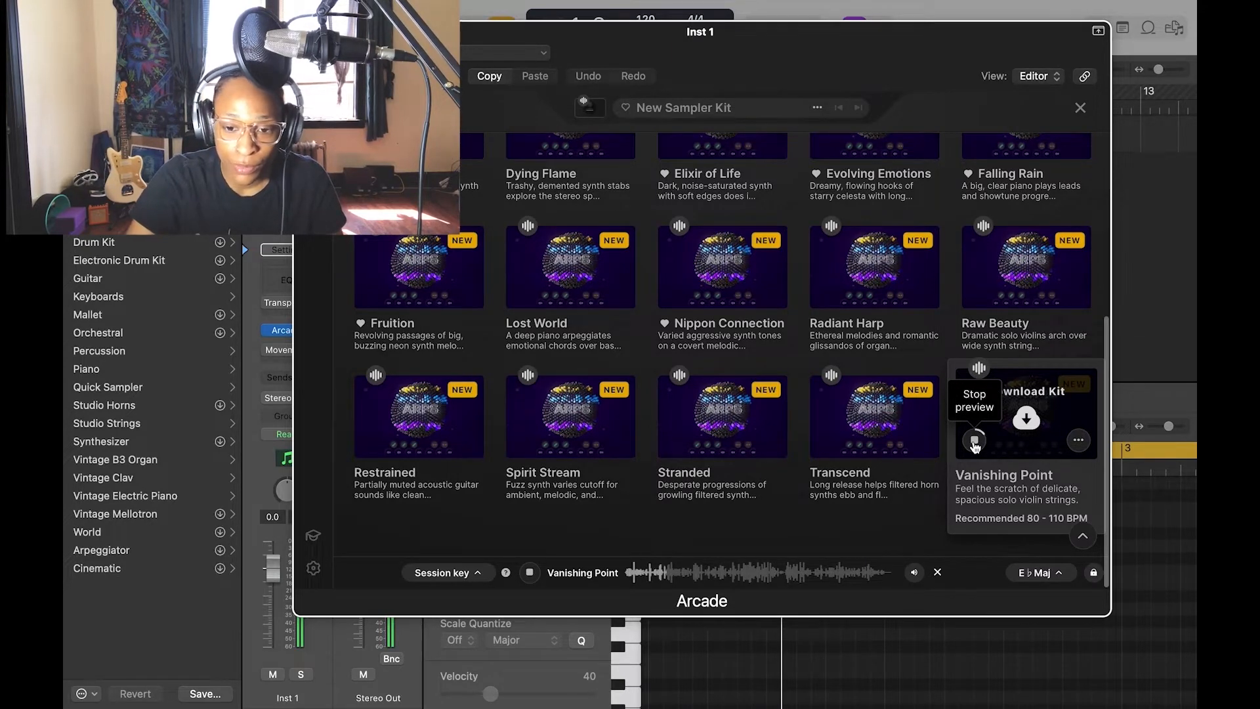
pyautogui.click(821, 291)
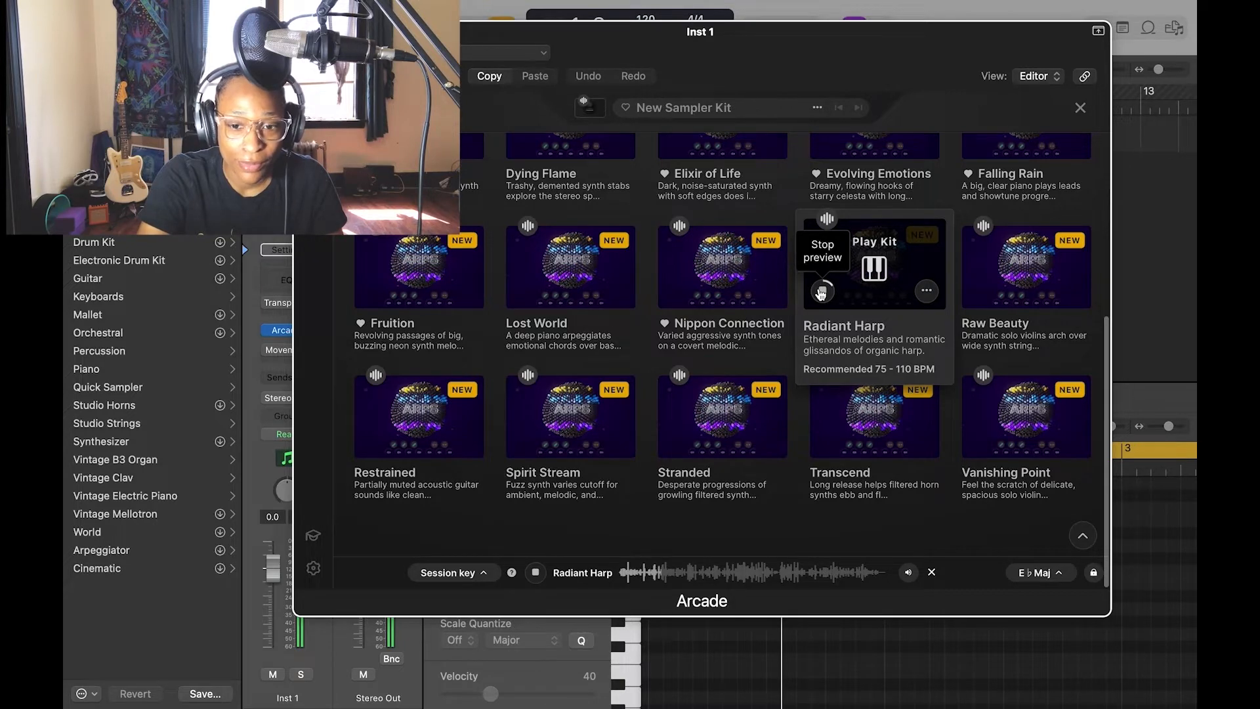
pyautogui.scroll(5, 818, 262)
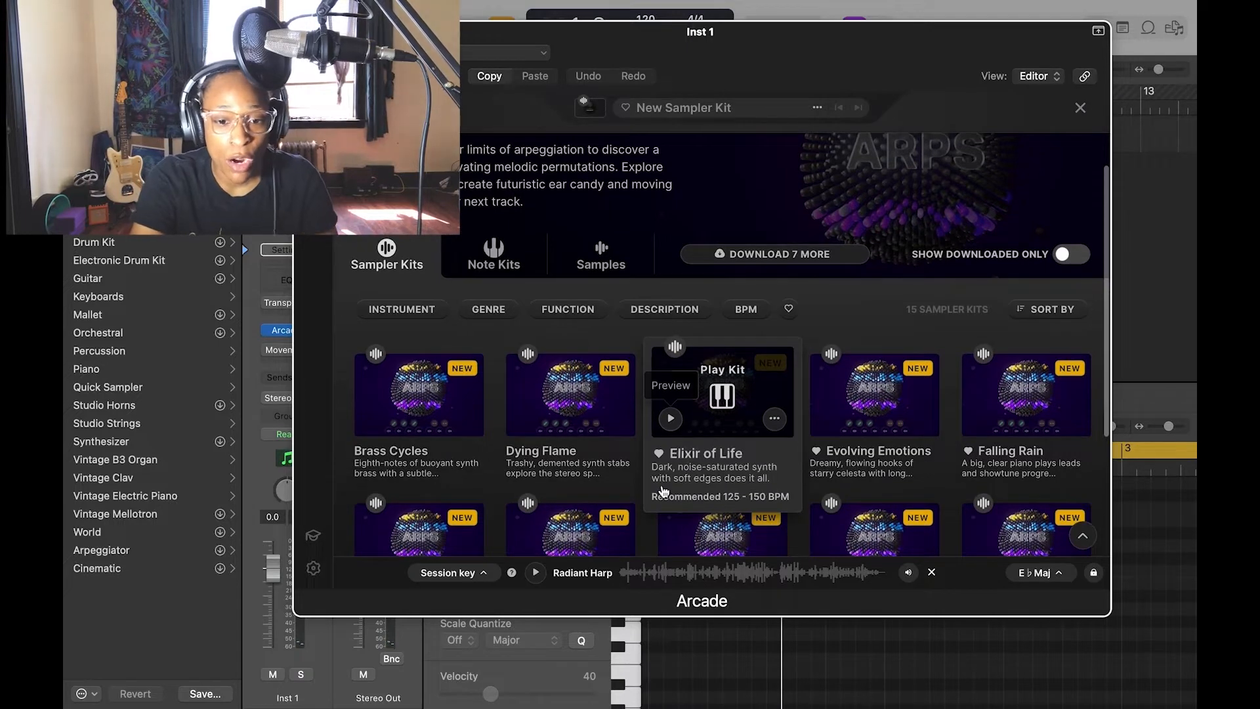
pyautogui.scroll(-5, 663, 491)
pyautogui.scroll(3, 722, 420)
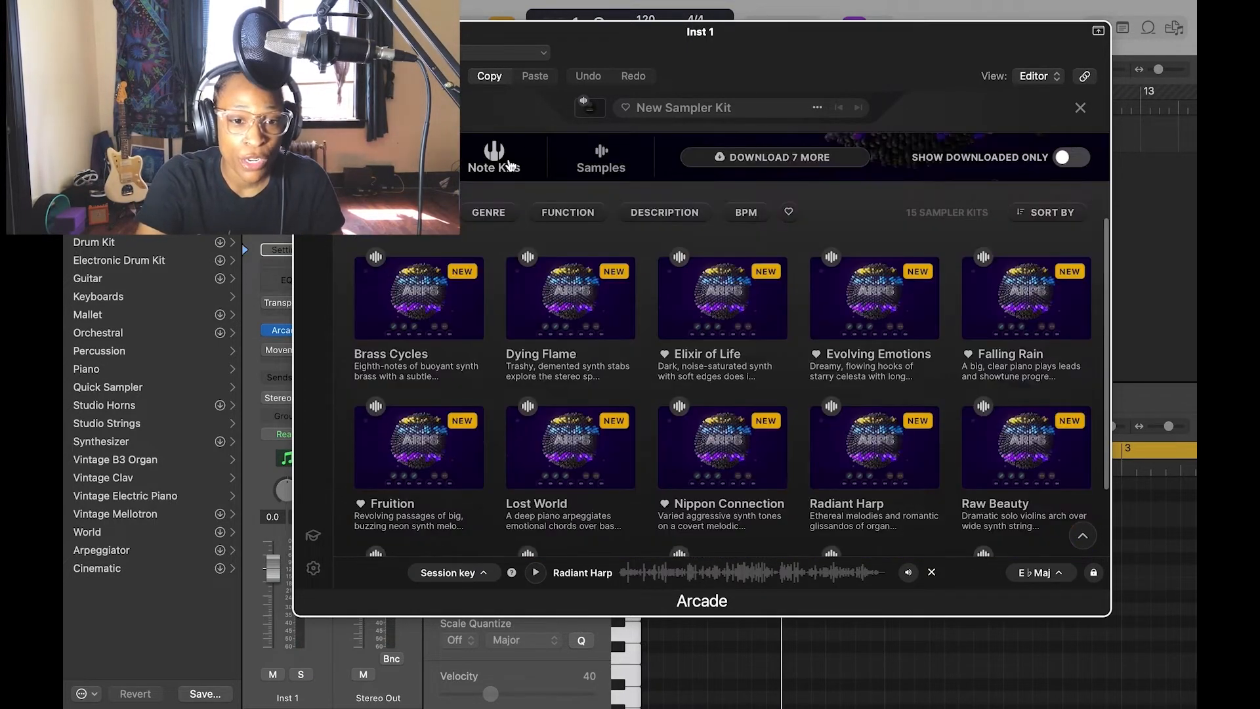
# Preview Bass Climber, Chip Bounce and Cloudburst among the Arps note kits, and load the Abandoned Vessel kit.
pyautogui.click(510, 164)
pyautogui.scroll(-3, 663, 404)
pyautogui.click(519, 285)
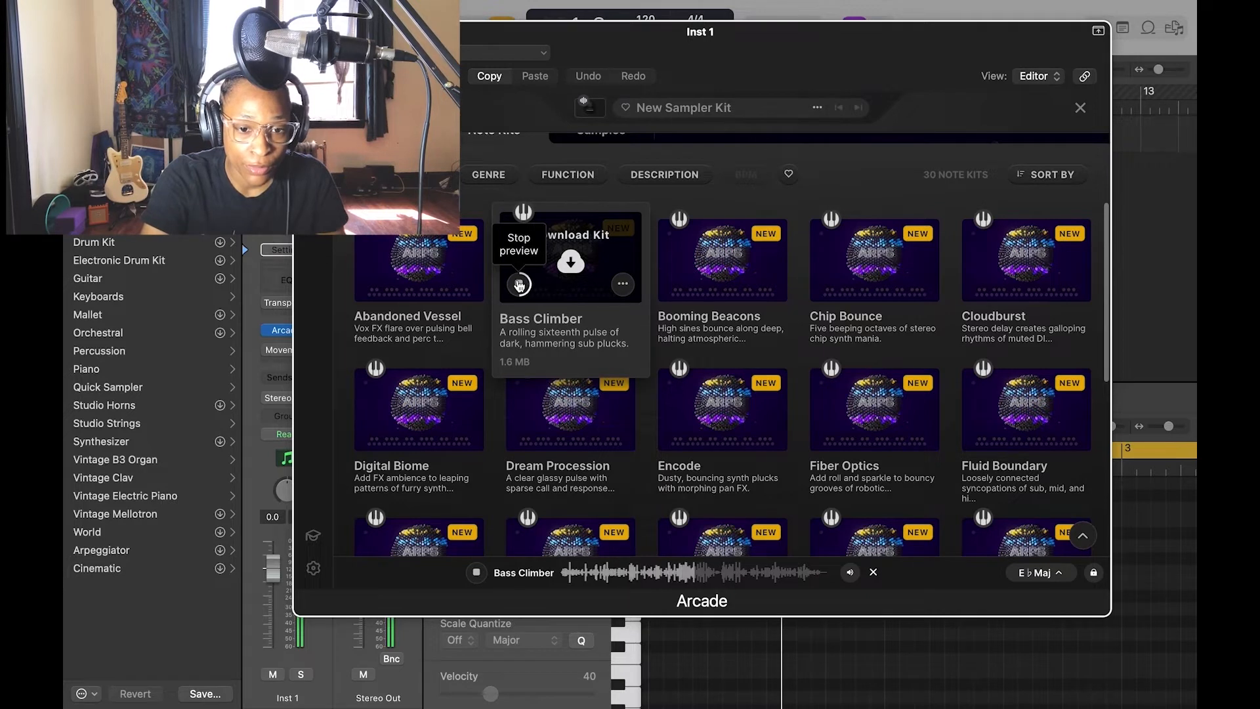
pyautogui.click(518, 285)
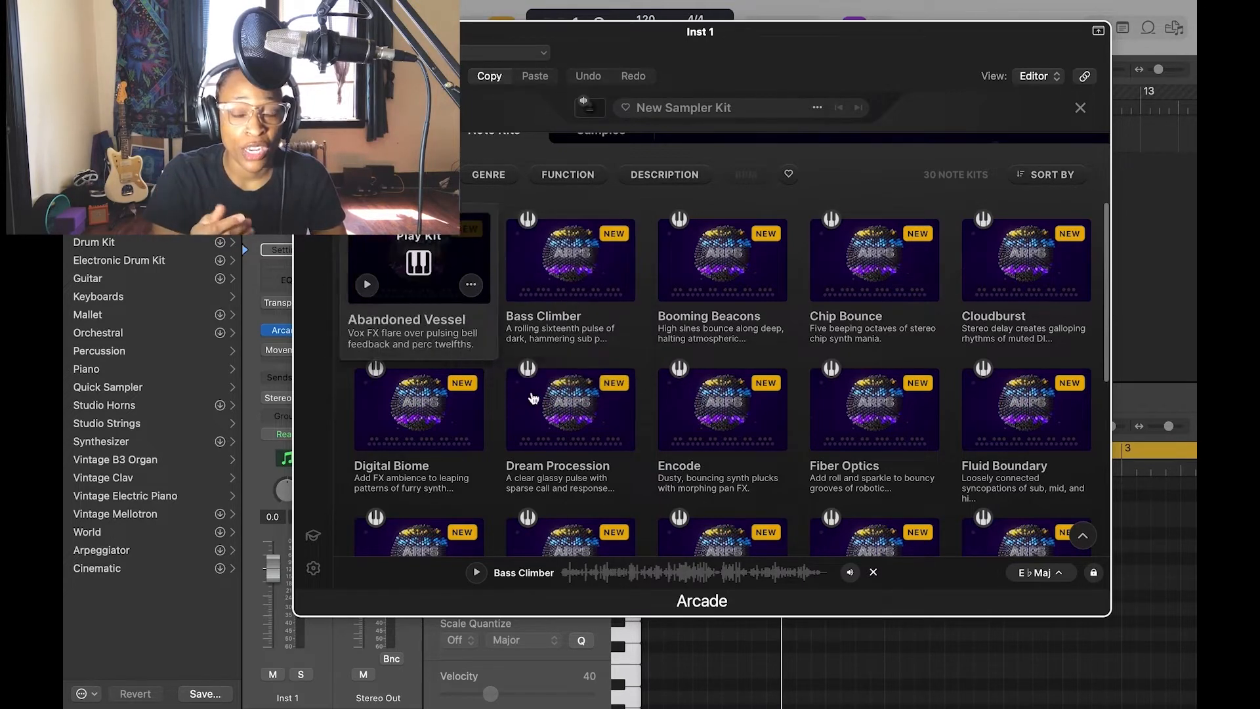
pyautogui.click(823, 286)
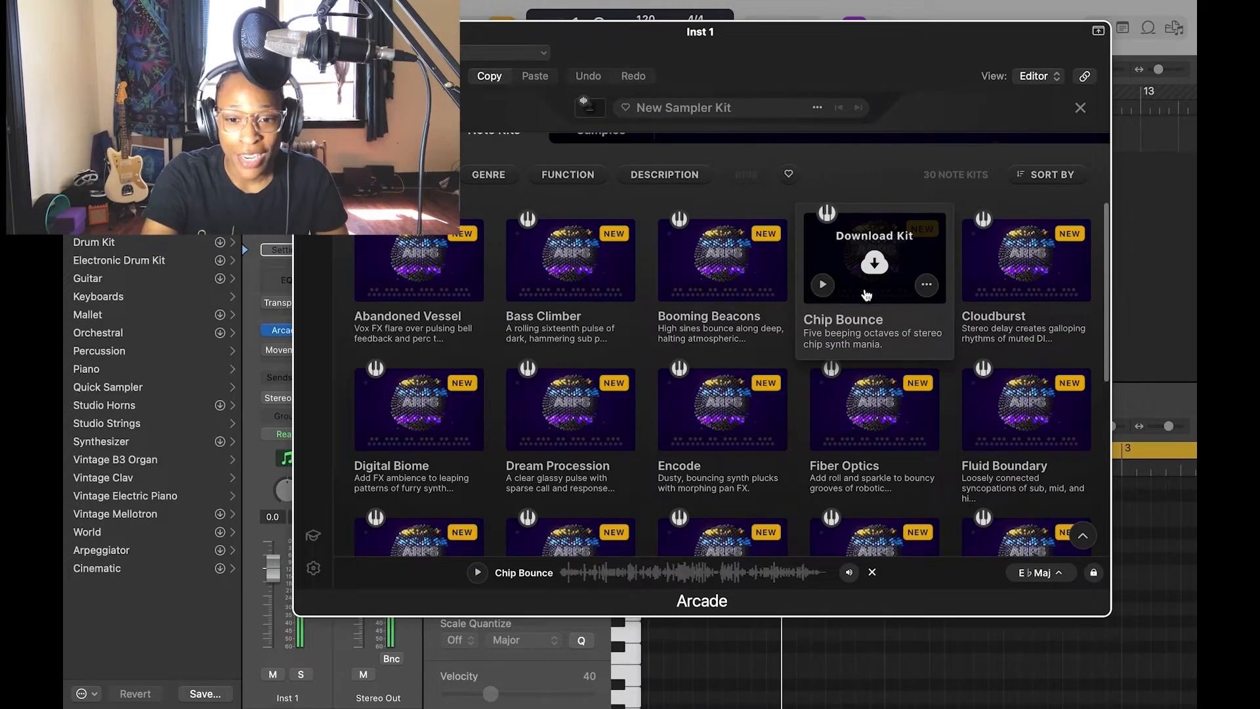
pyautogui.click(973, 286)
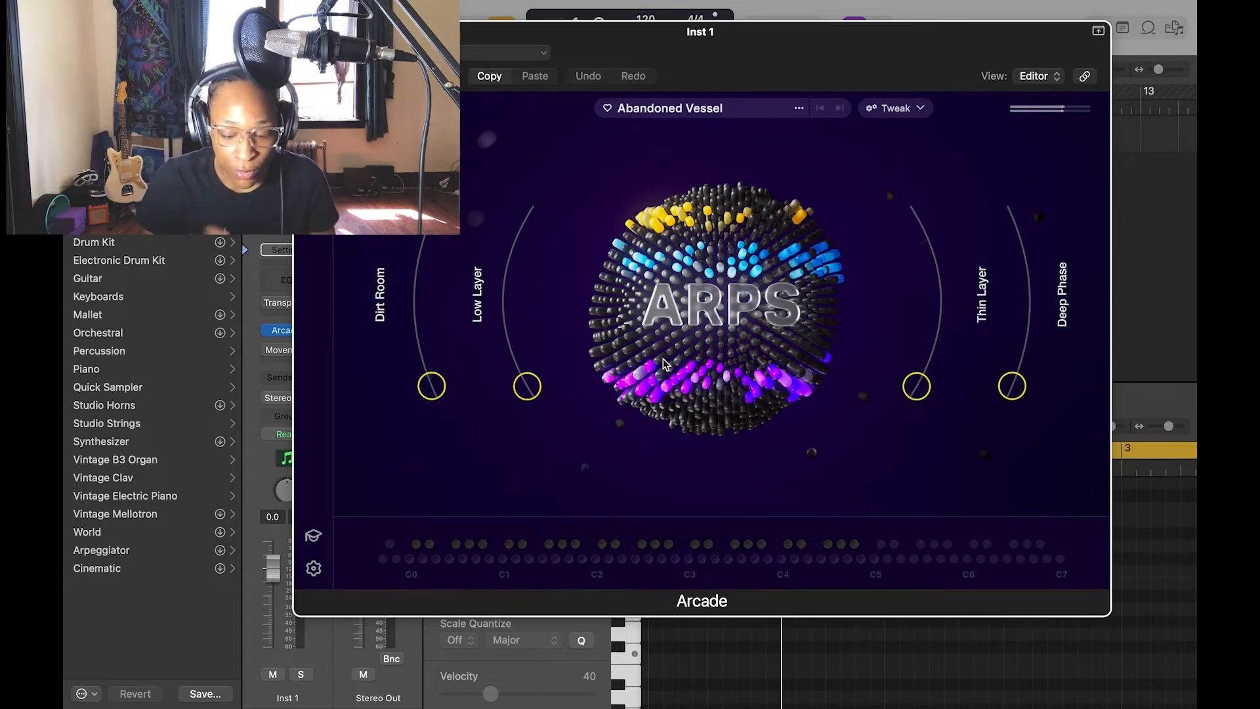
# Examine the Abandoned Vessel kit's sound layers and Arpeggiator settings in the Tweak view, and close the view.
pyautogui.click(913, 118)
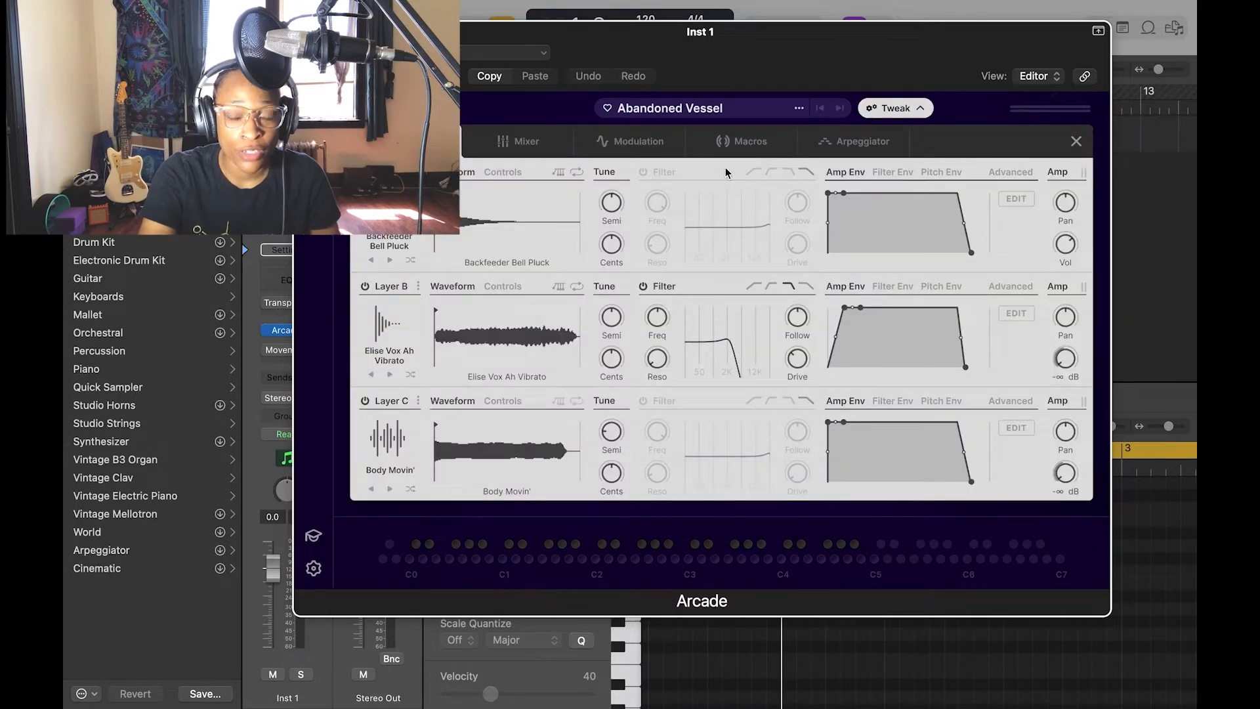
pyautogui.click(848, 142)
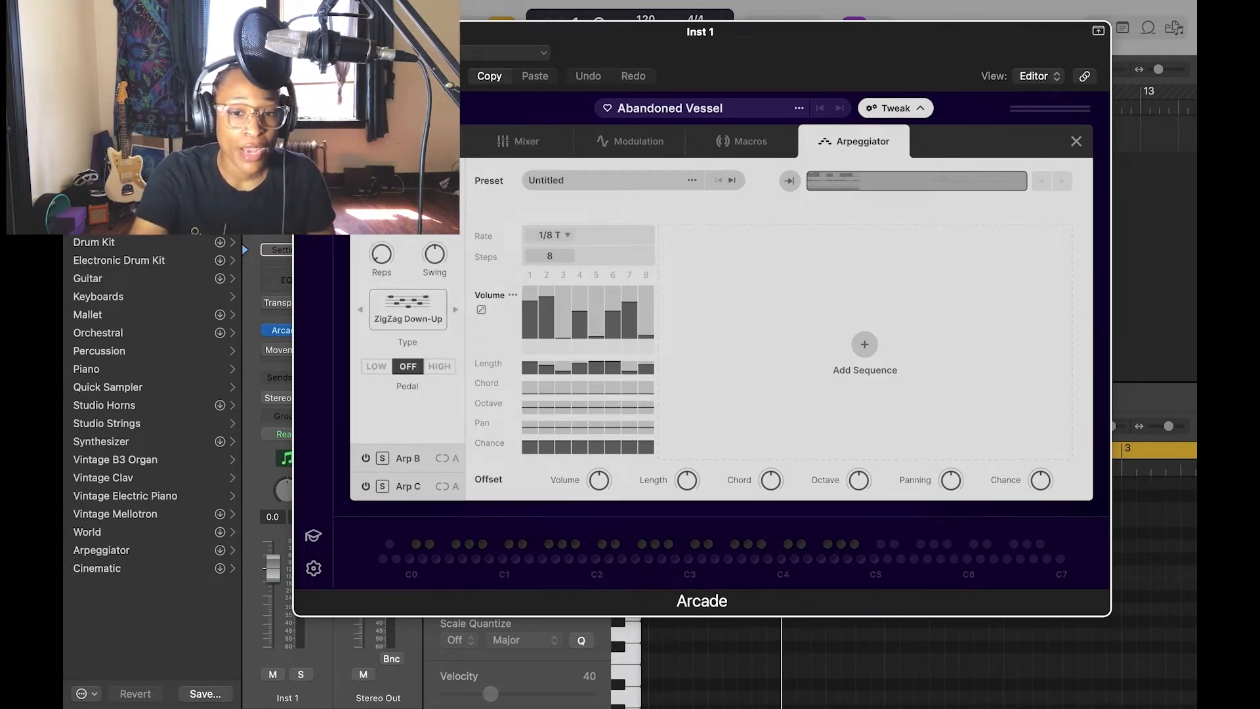
pyautogui.click(853, 142)
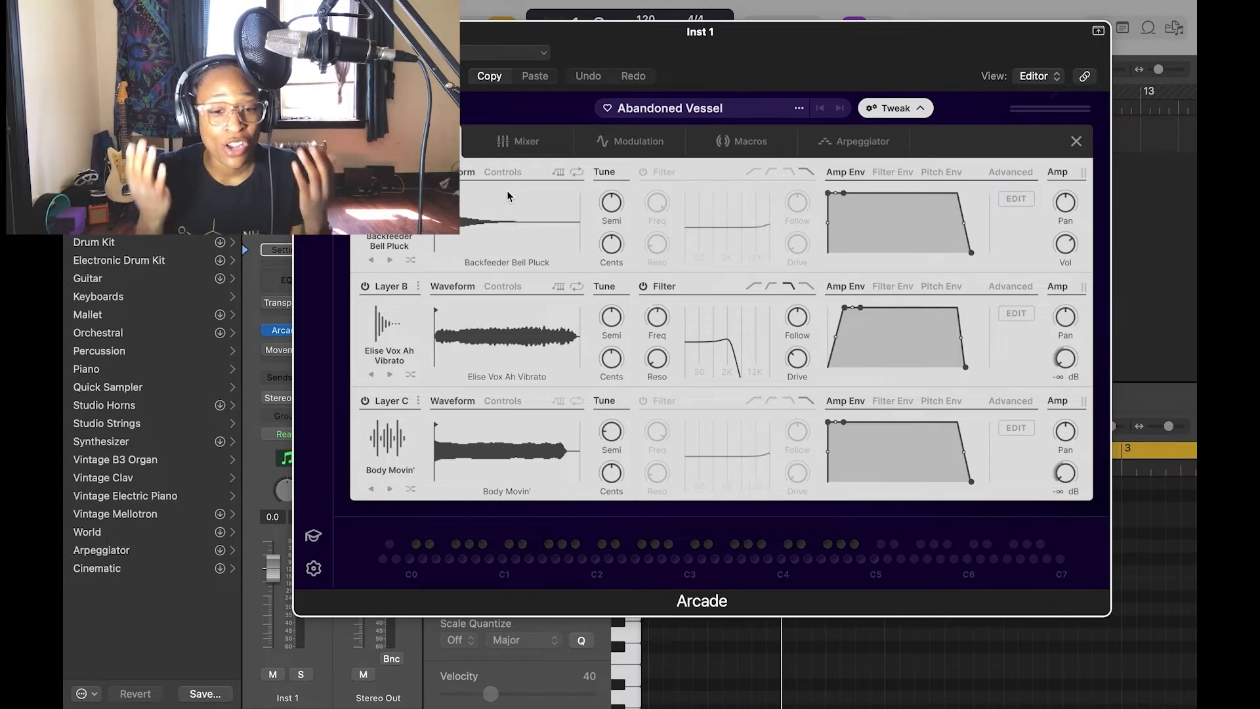
pyautogui.click(1077, 141)
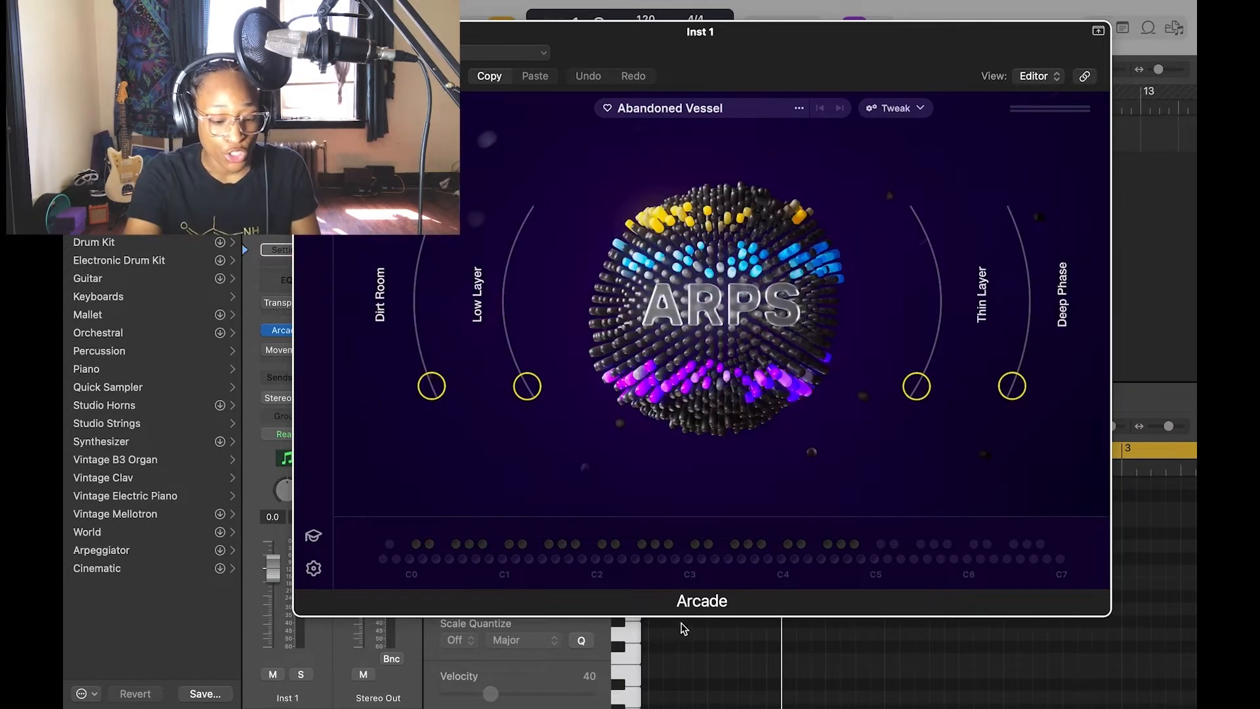
# Move the Arcade window aside, open the Transposer MIDI effect of the Inst 1 track and enable it.
pyautogui.click(701, 560)
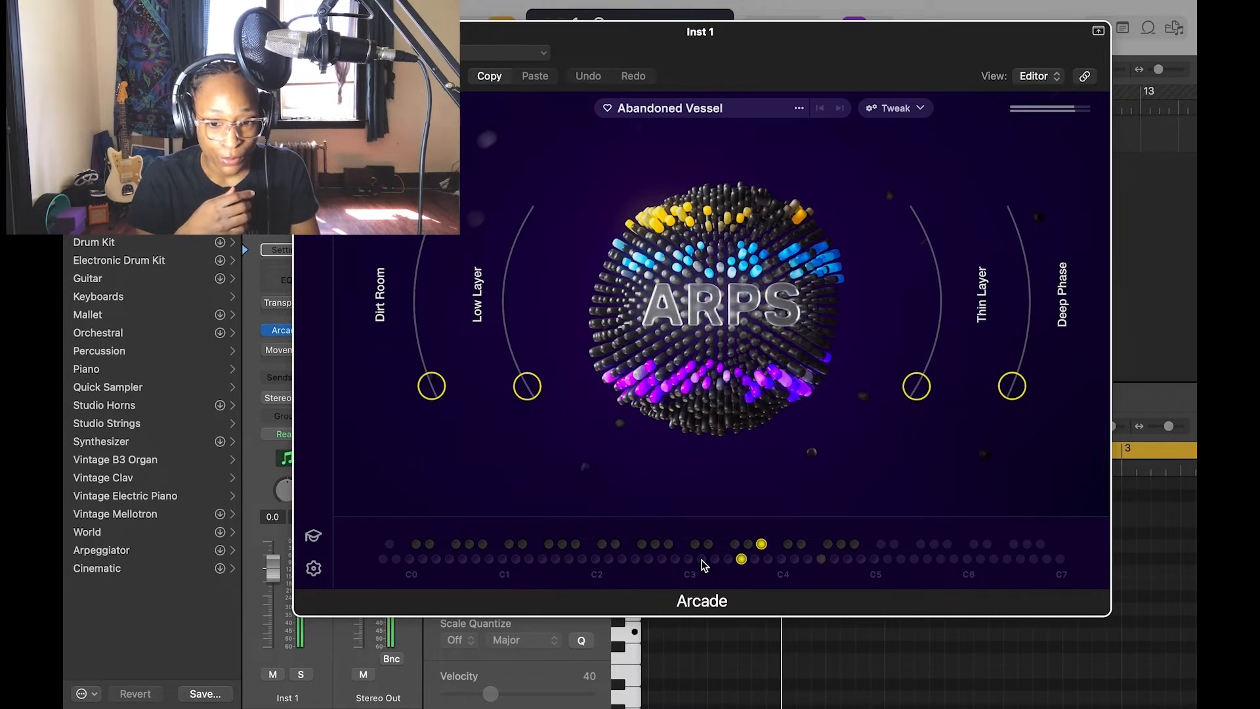
pyautogui.moveTo(711, 44); pyautogui.dragTo(757, 76)
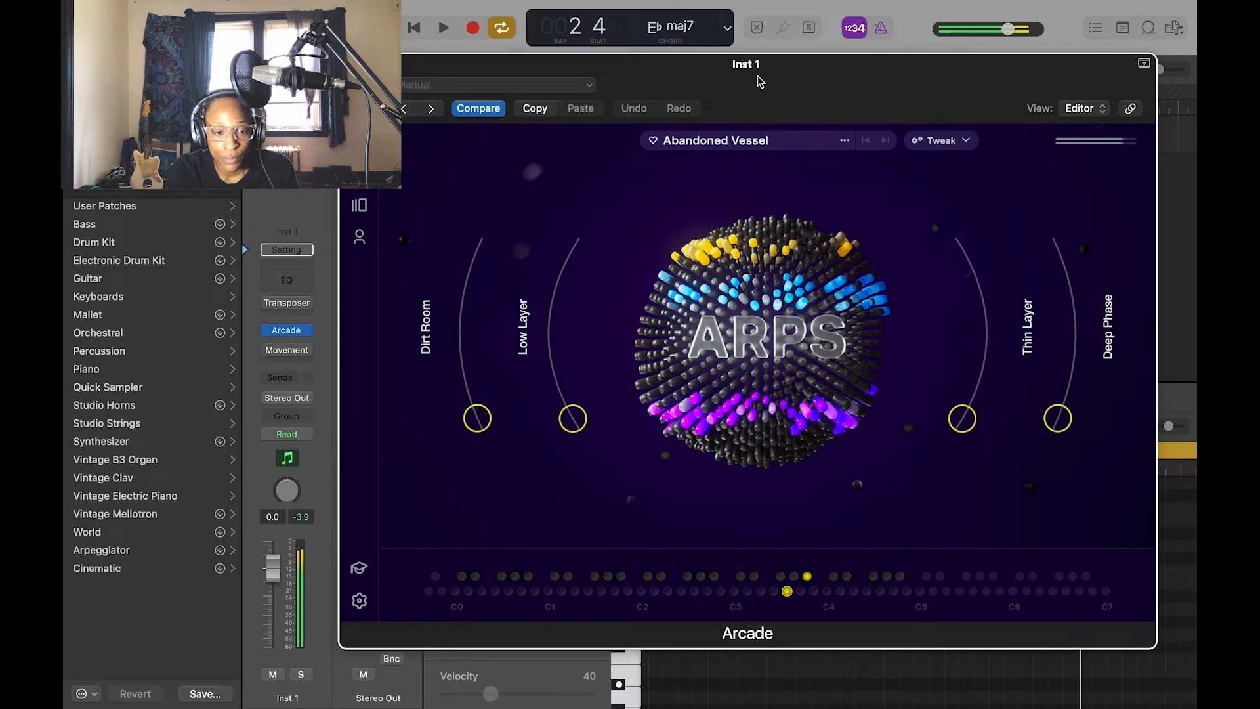
pyautogui.moveTo(289, 312)
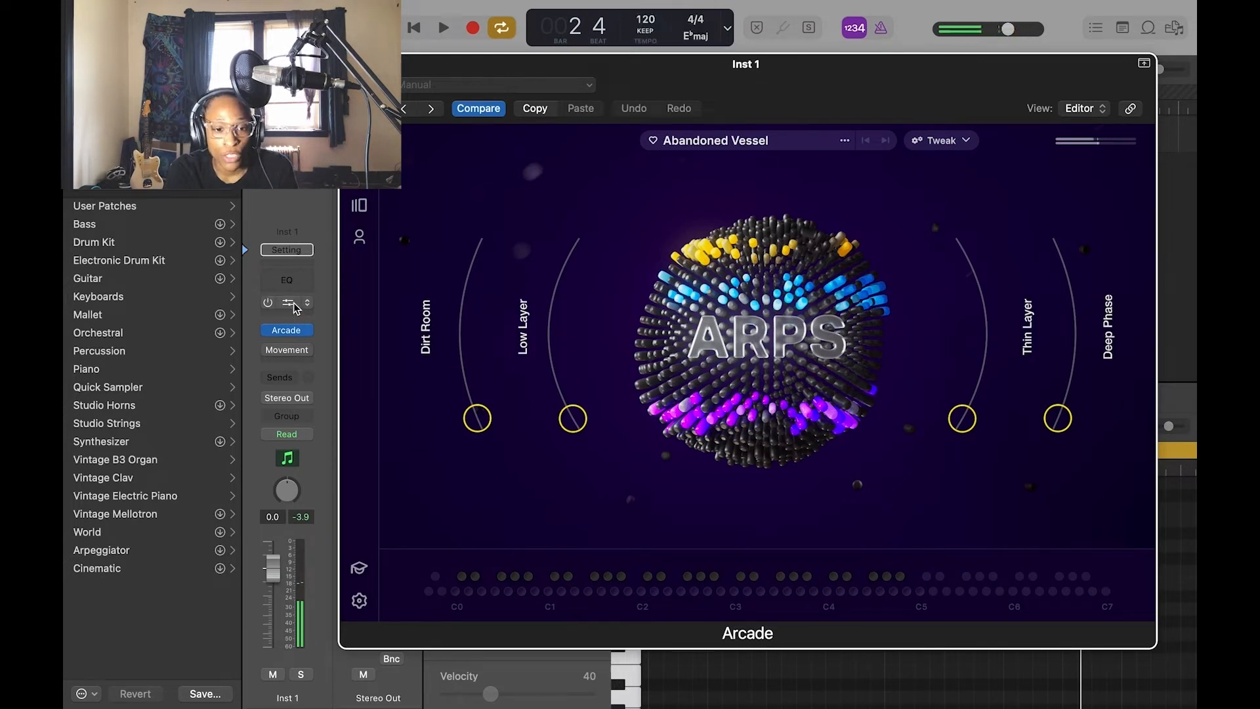
pyautogui.click(288, 304)
pyautogui.click(446, 237)
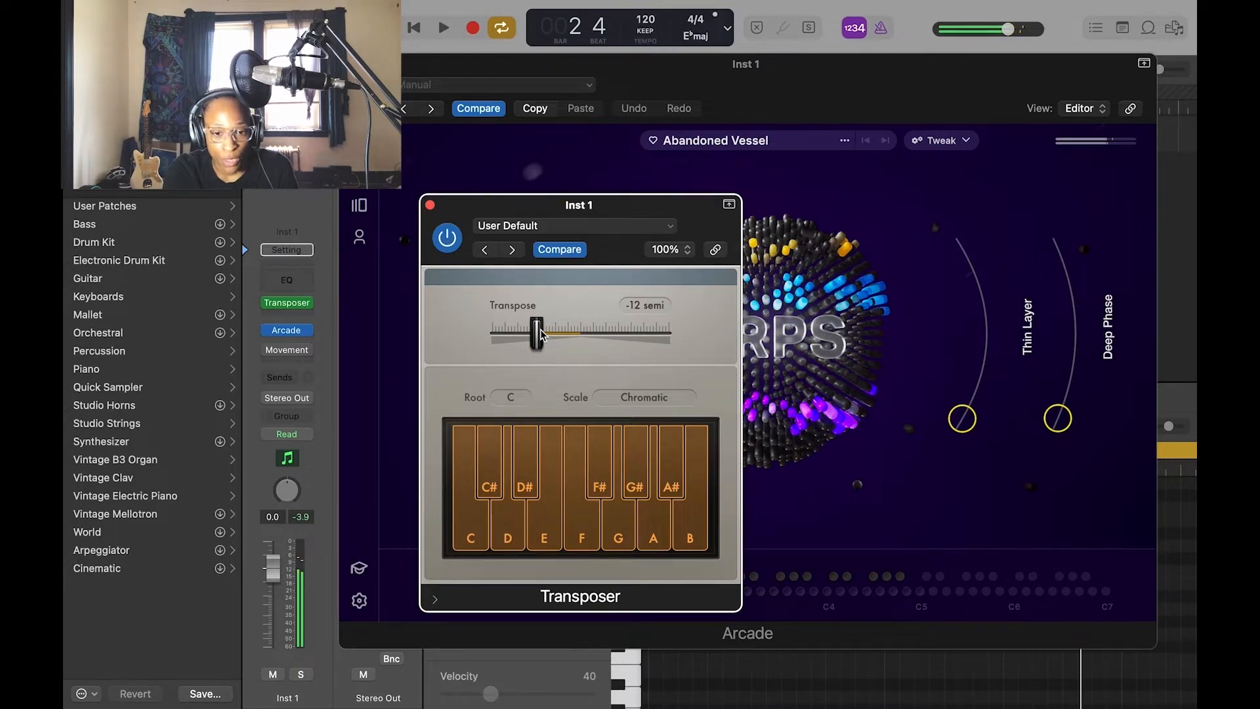
# Try the Transposer at -24 and 21 semitones, and set the transposition to 12 semitones.
pyautogui.moveTo(539, 336); pyautogui.dragTo(451, 332)
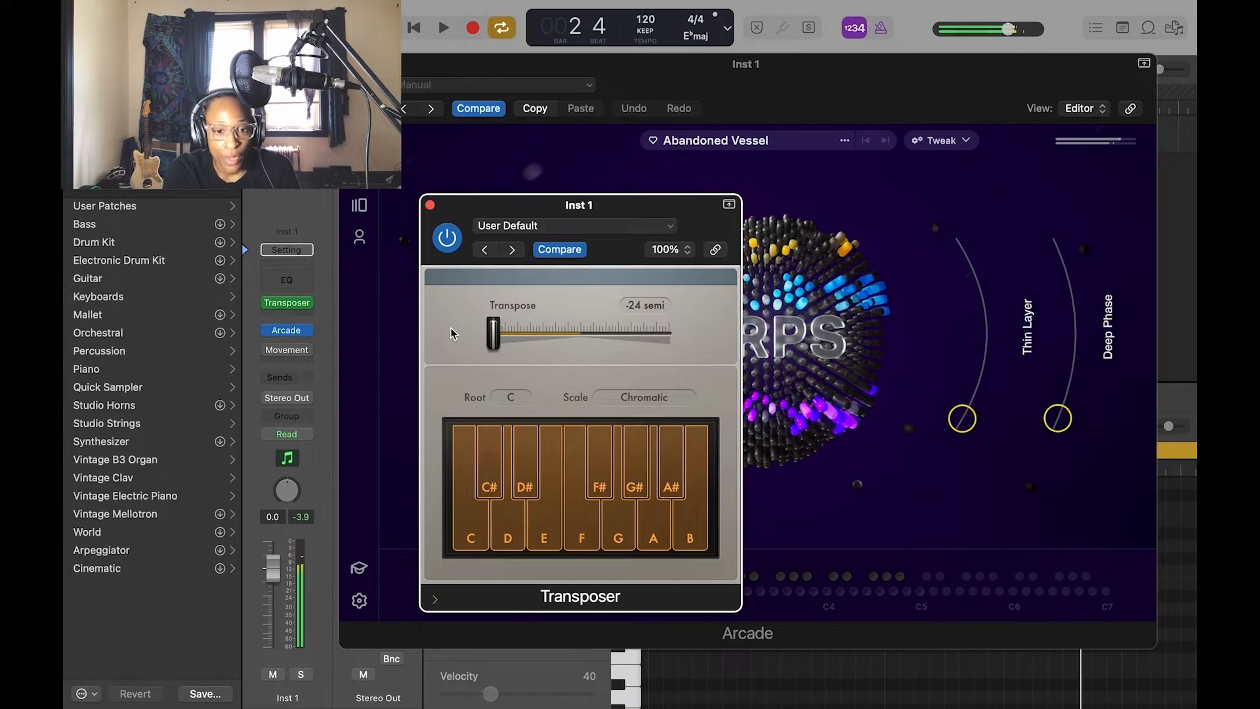
pyautogui.moveTo(494, 333); pyautogui.dragTo(664, 331)
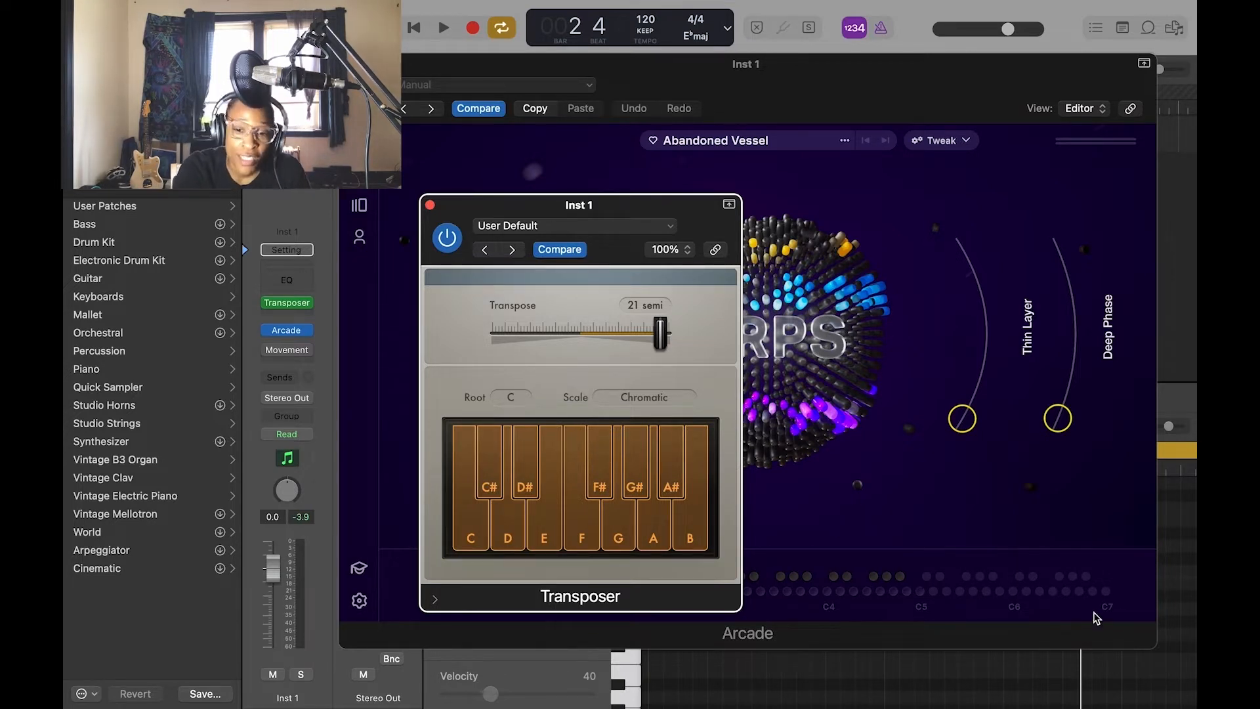
pyautogui.moveTo(662, 335); pyautogui.dragTo(627, 336)
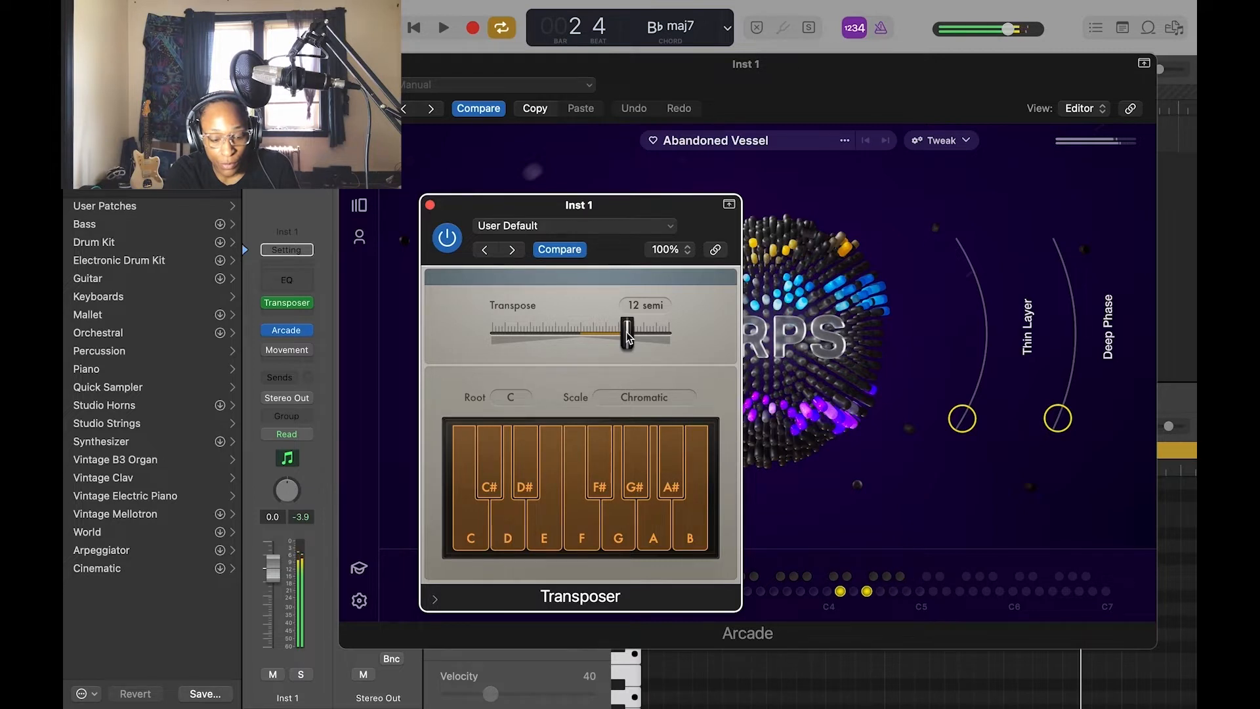
# Set the Transposer's transposition to -12 semitones and close the Transposer.
pyautogui.moveTo(627, 336); pyautogui.dragTo(583, 339)
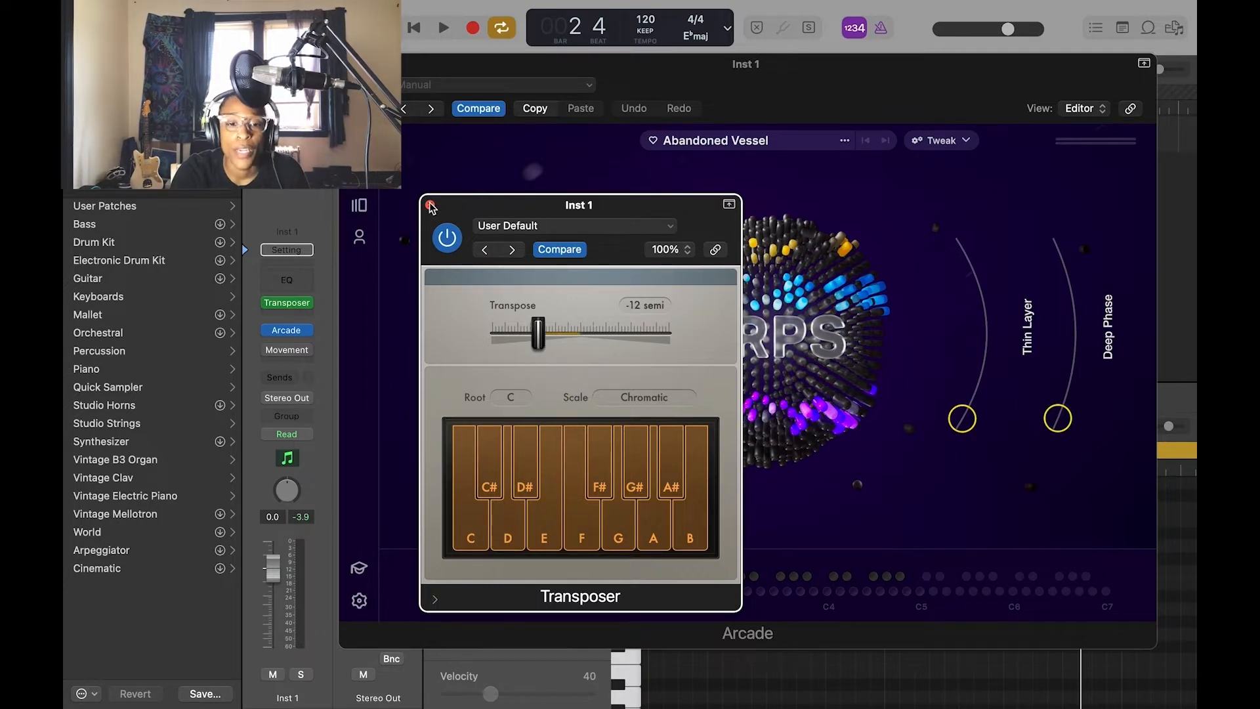
pyautogui.click(430, 205)
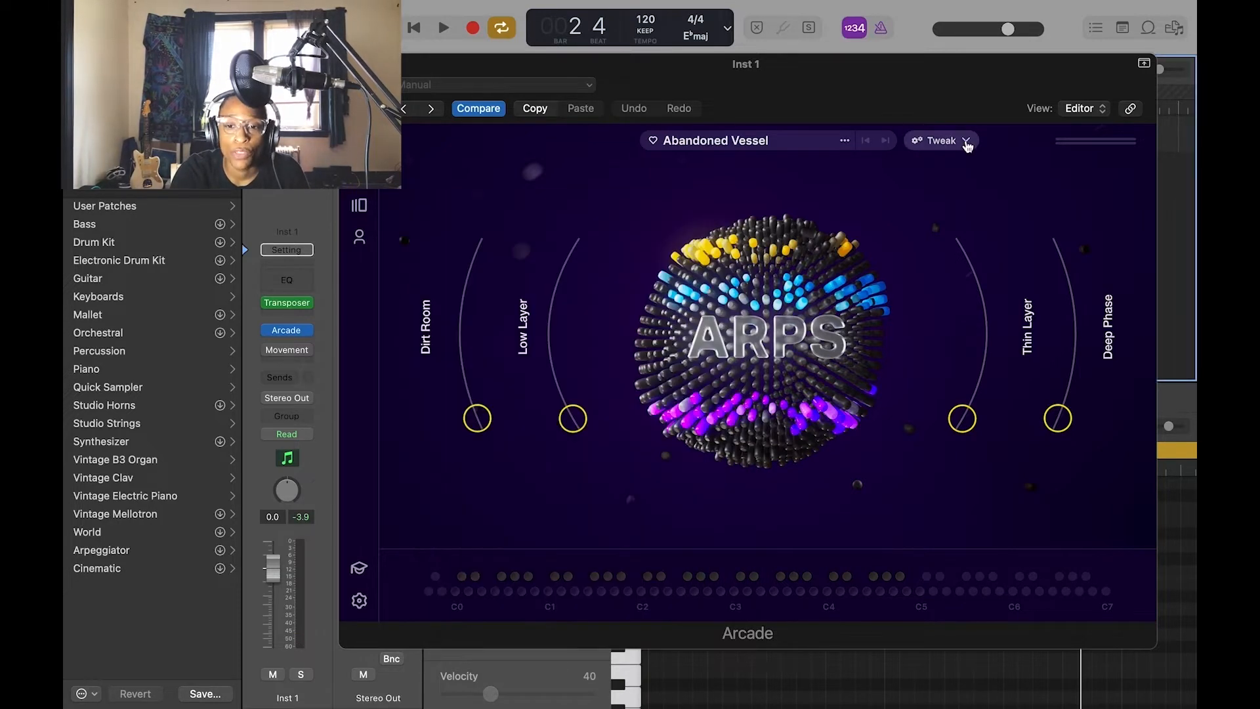
# Open the kit's Arpeggiator settings and try the ZigZag Up, Down-Up, Up-Down, Down and Up types on Arp A.
pyautogui.click(953, 140)
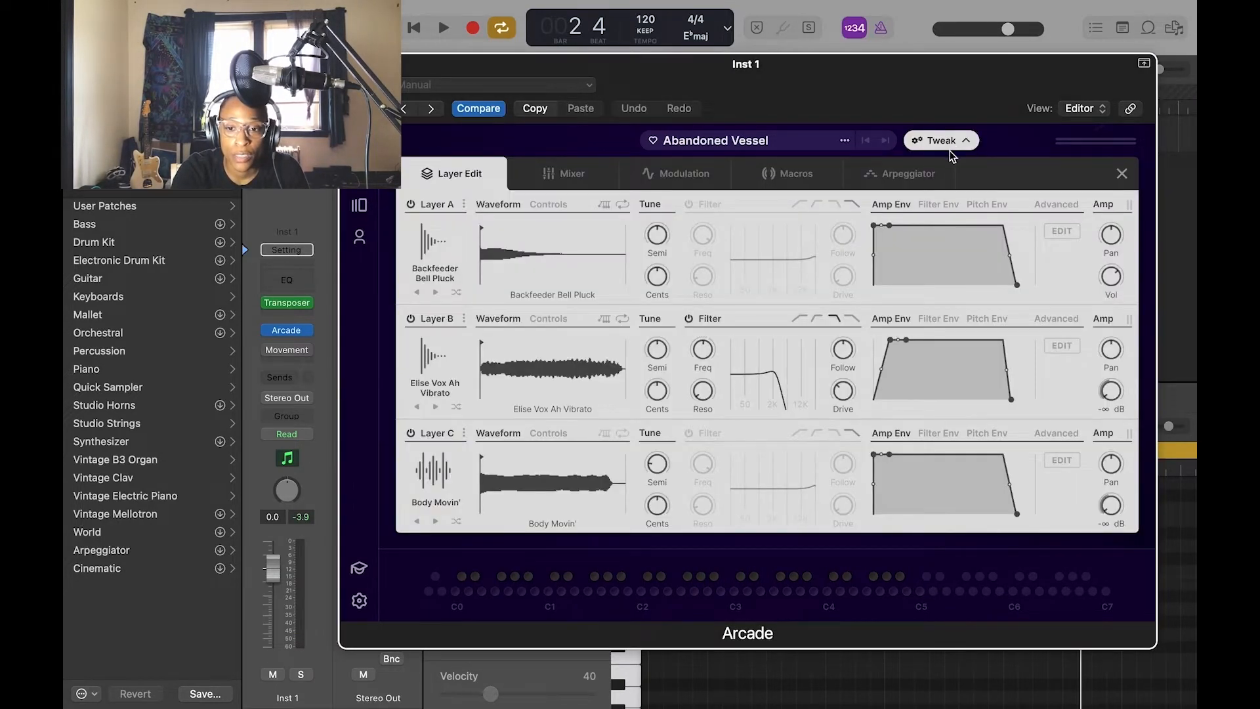
pyautogui.click(895, 175)
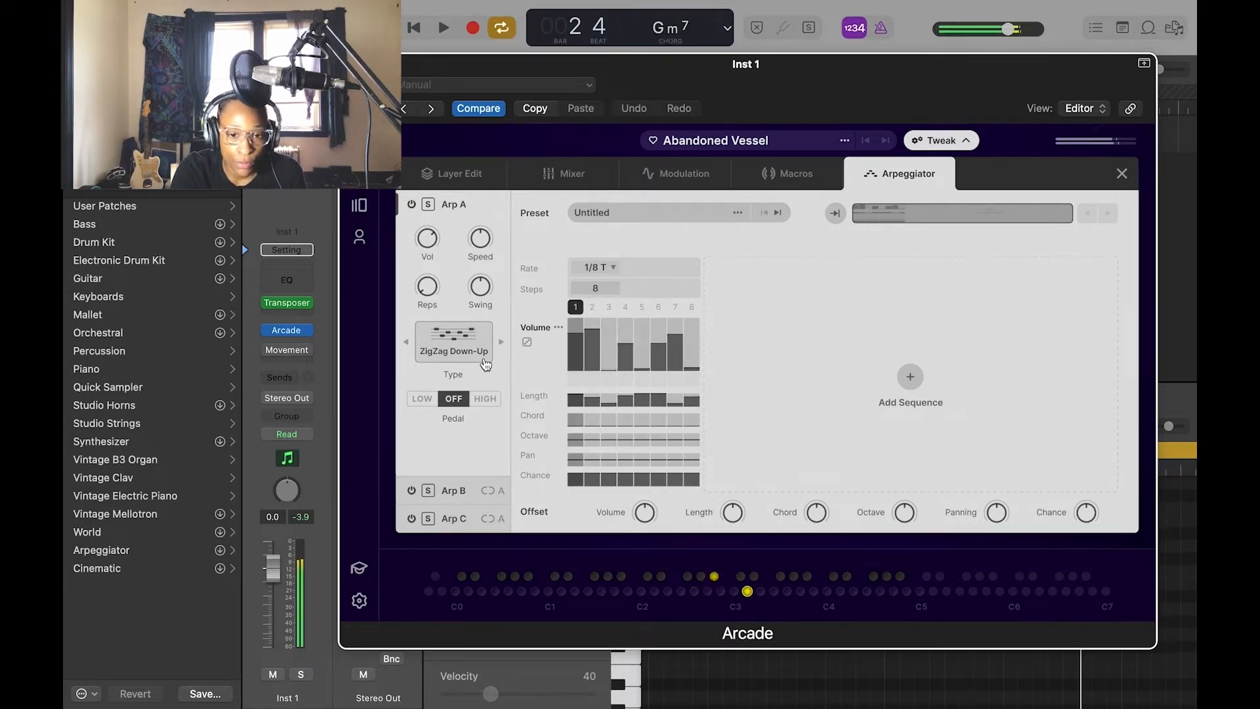
pyautogui.click(409, 341)
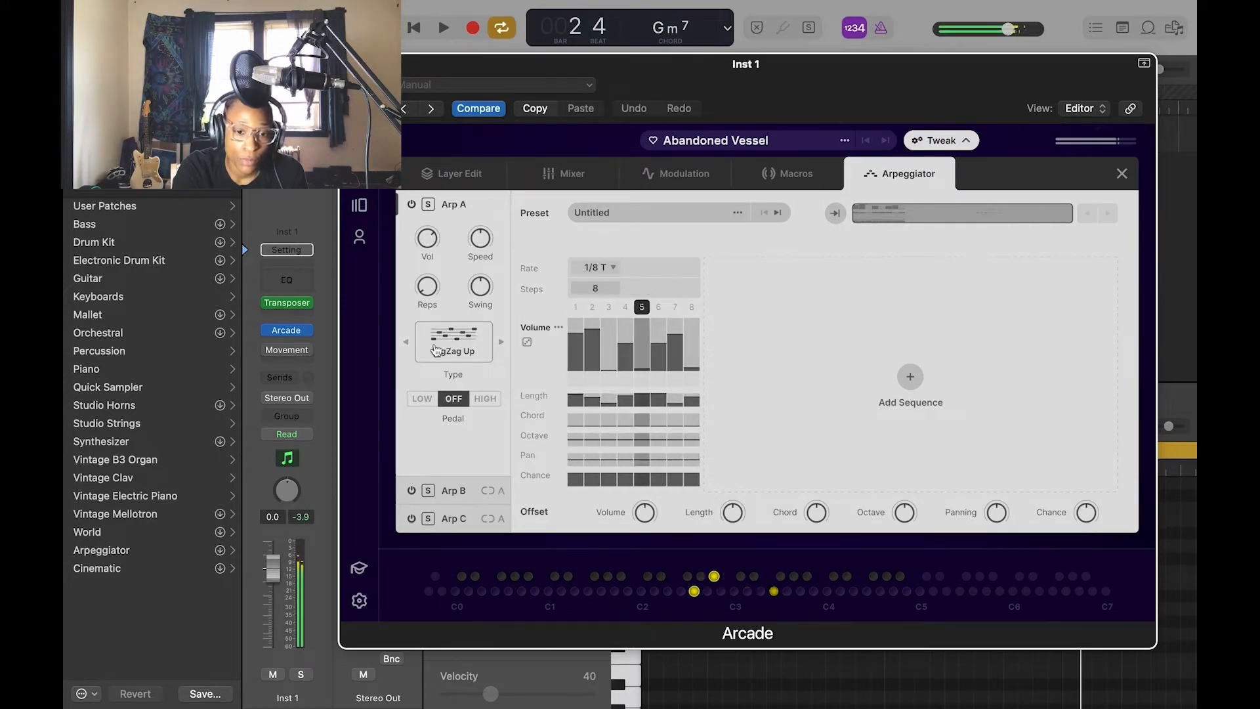
pyautogui.click(408, 344)
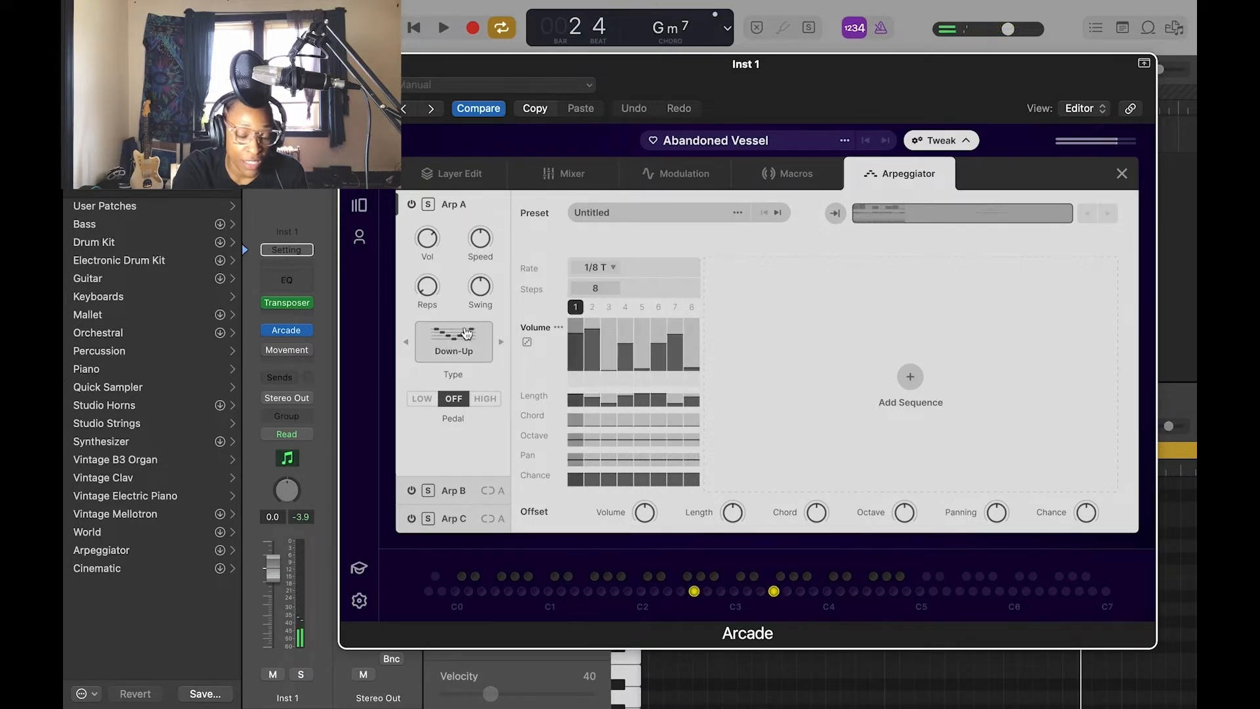
pyautogui.click(406, 342)
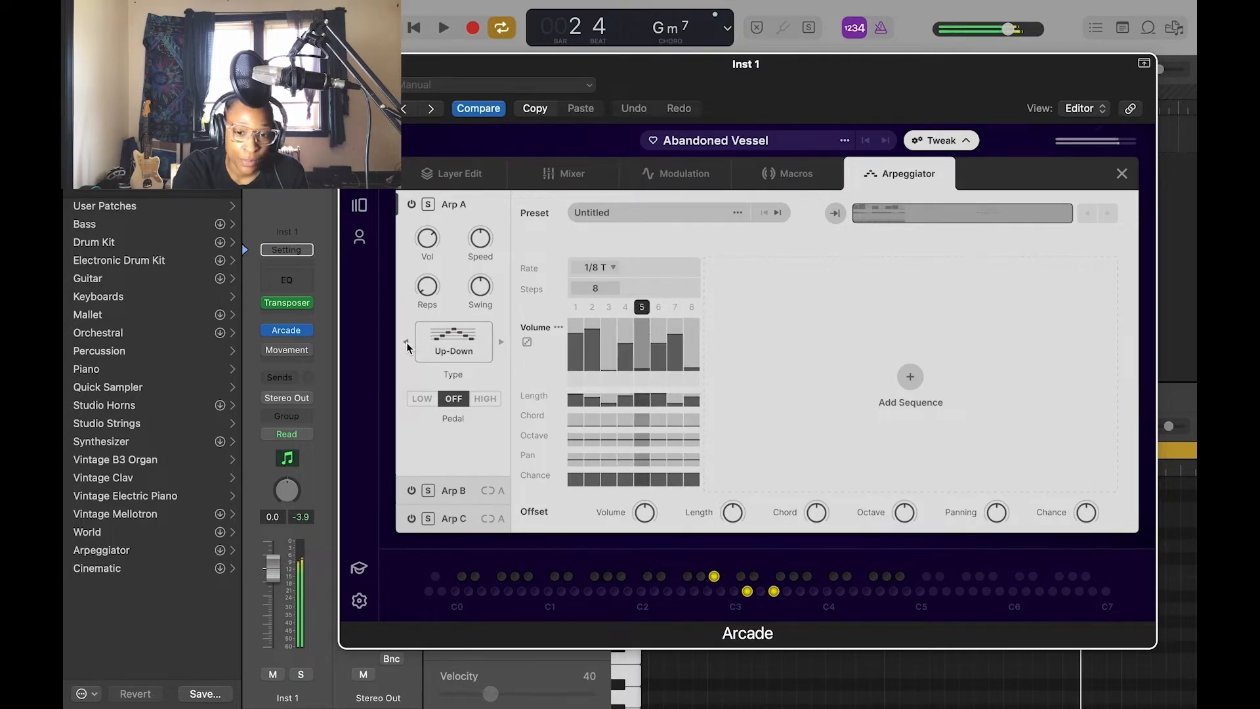
pyautogui.click(406, 342)
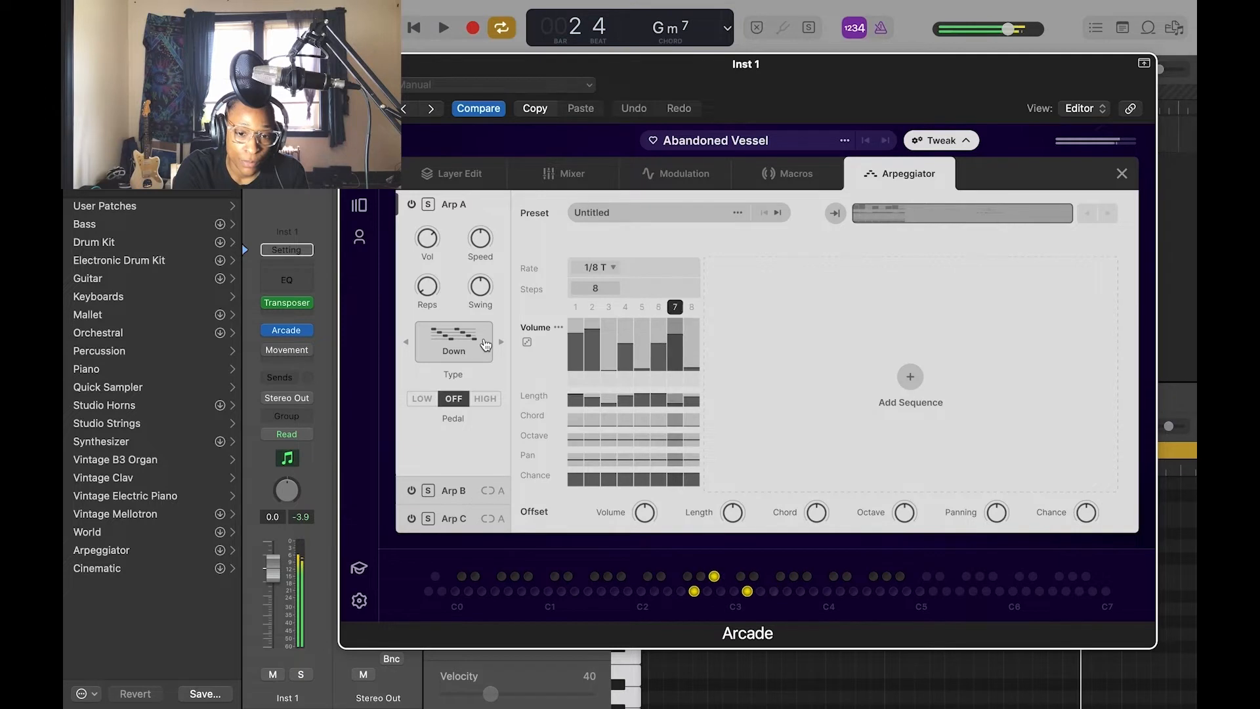
pyautogui.click(407, 340)
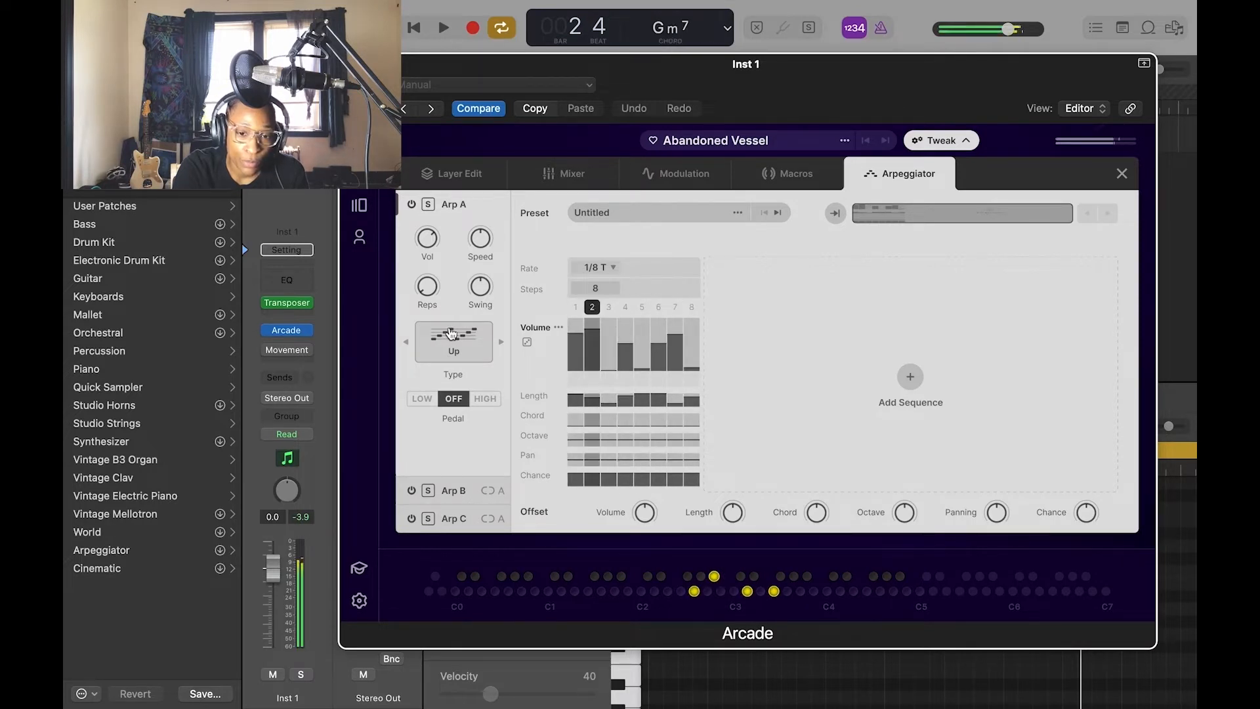
pyautogui.click(407, 342)
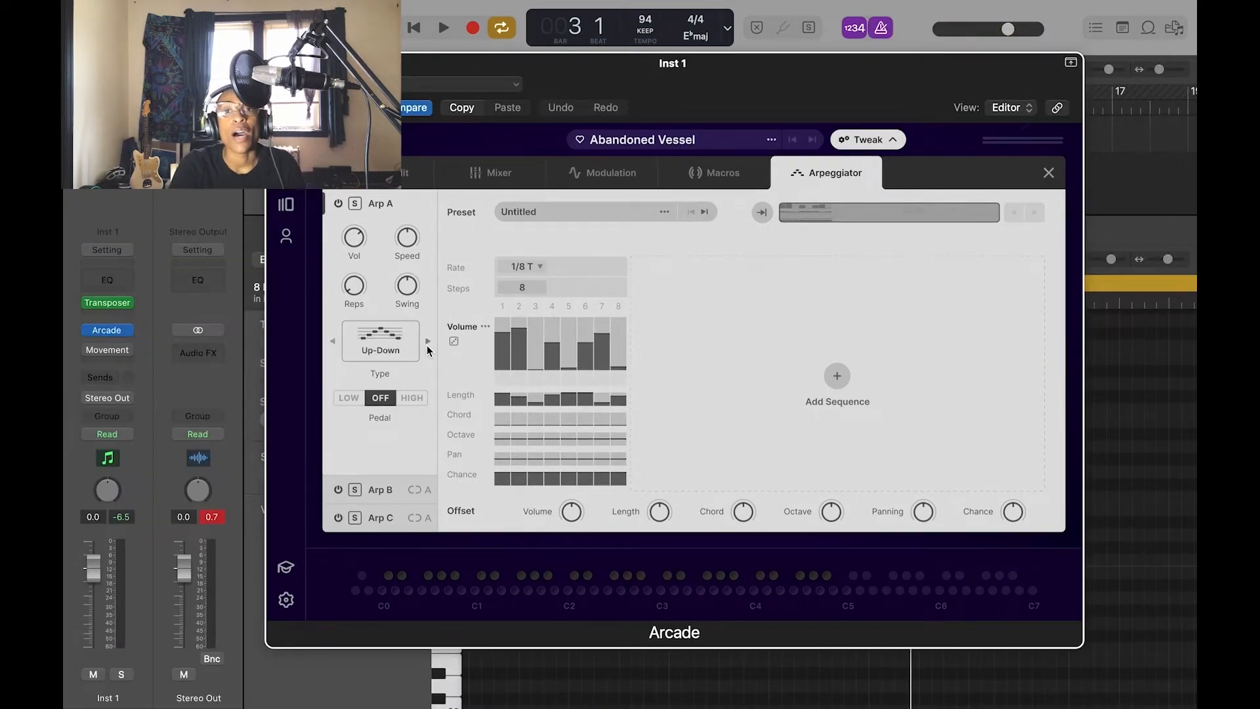
# Try the Down-Up and Up types on Arp A again, and set the type to Down.
pyautogui.click(428, 342)
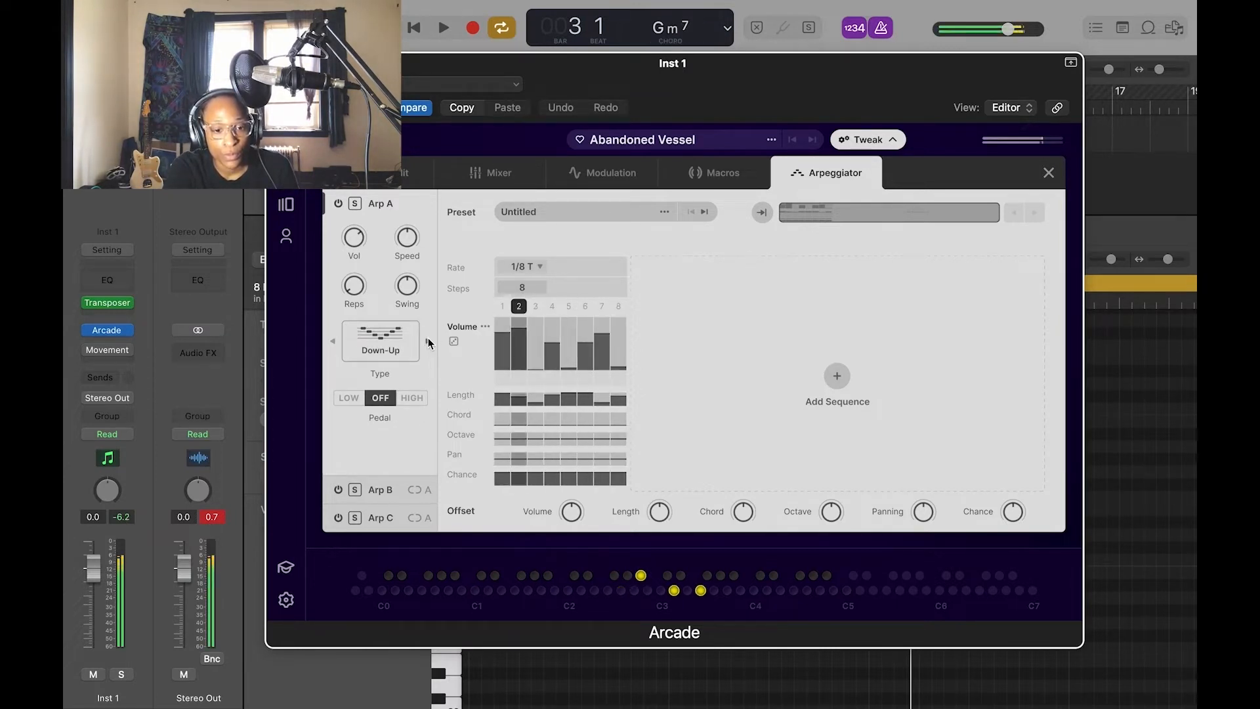
pyautogui.click(333, 341)
pyautogui.click(334, 341)
pyautogui.click(334, 342)
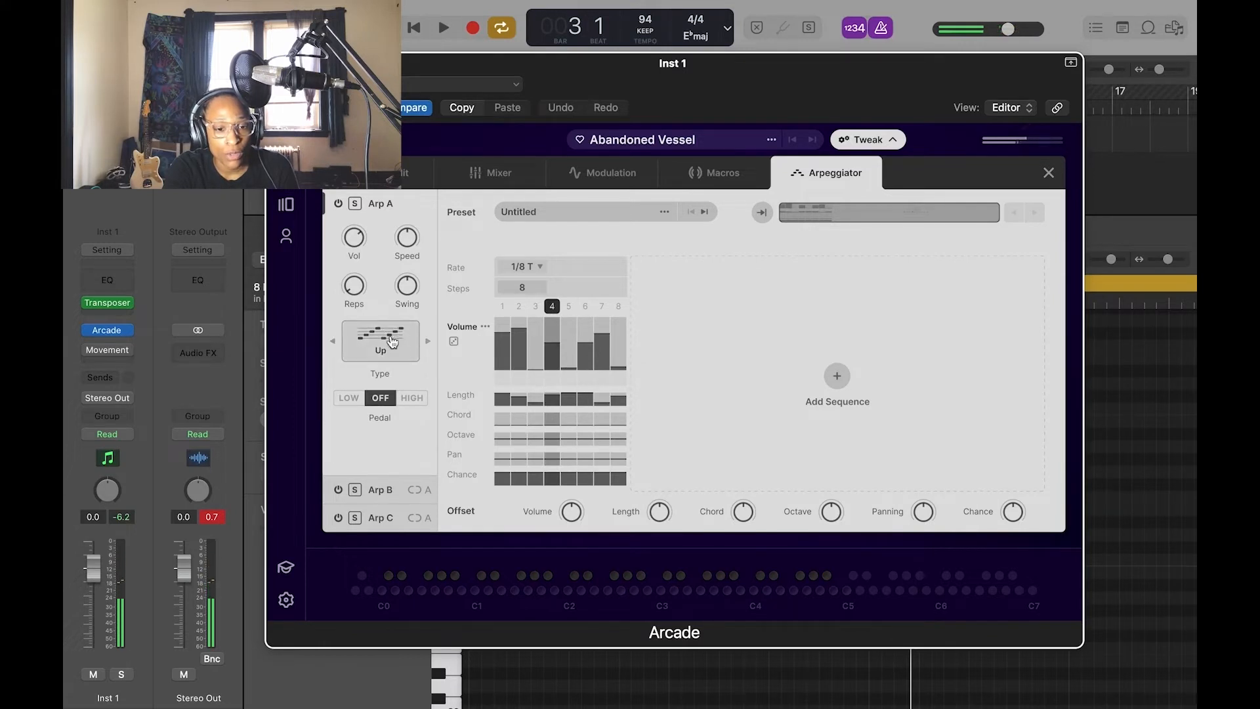
pyautogui.click(427, 341)
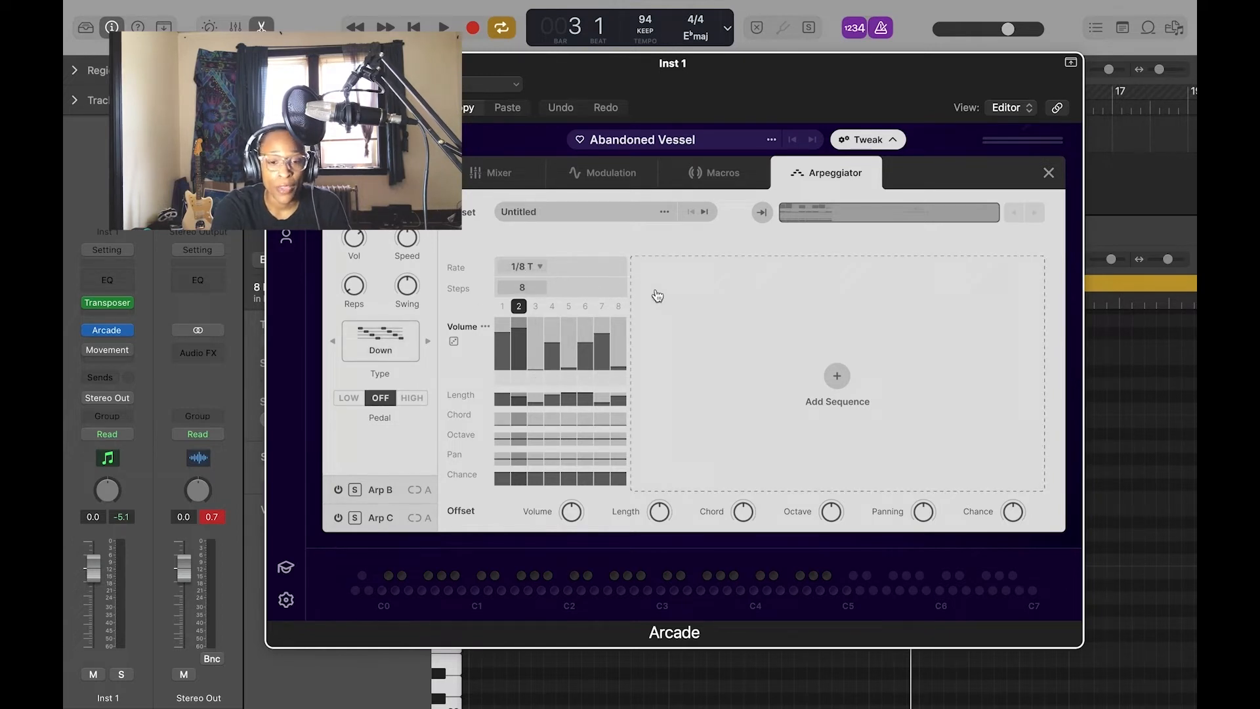
# Try a 1/16 T rate on Arp A's sequence, and set the rate to 1/8 D.
pyautogui.moveTo(558, 247)
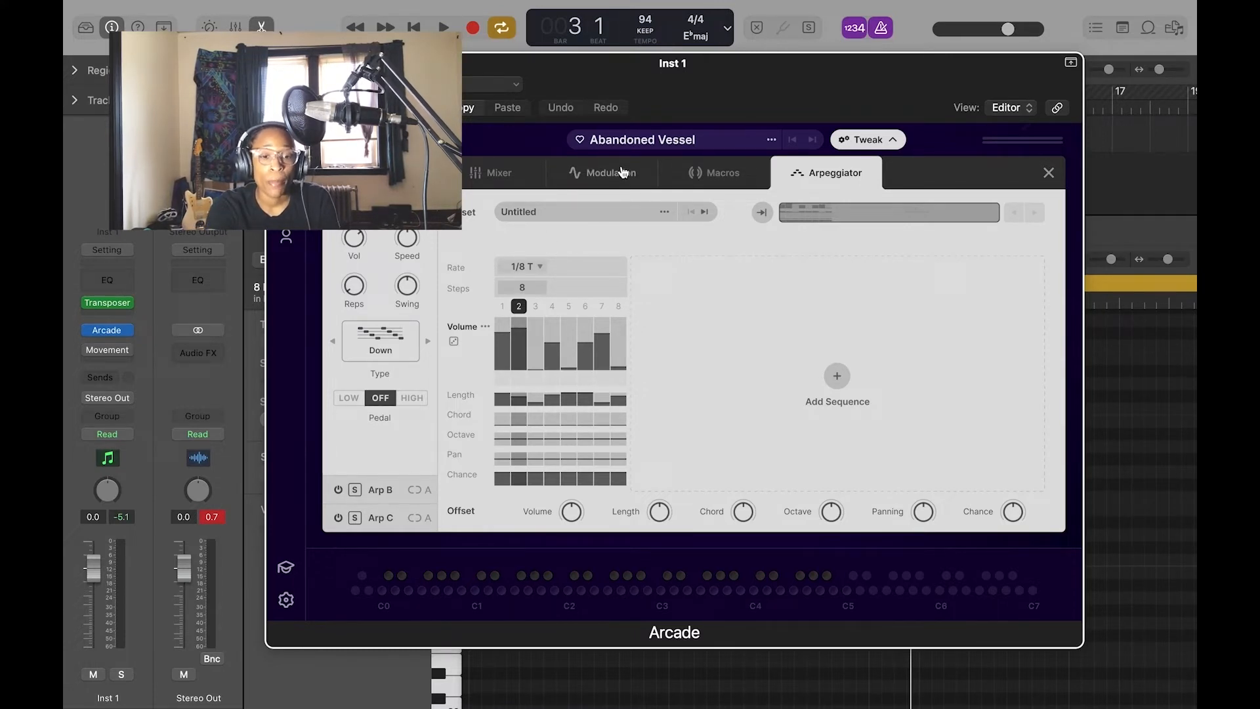
pyautogui.click(525, 268)
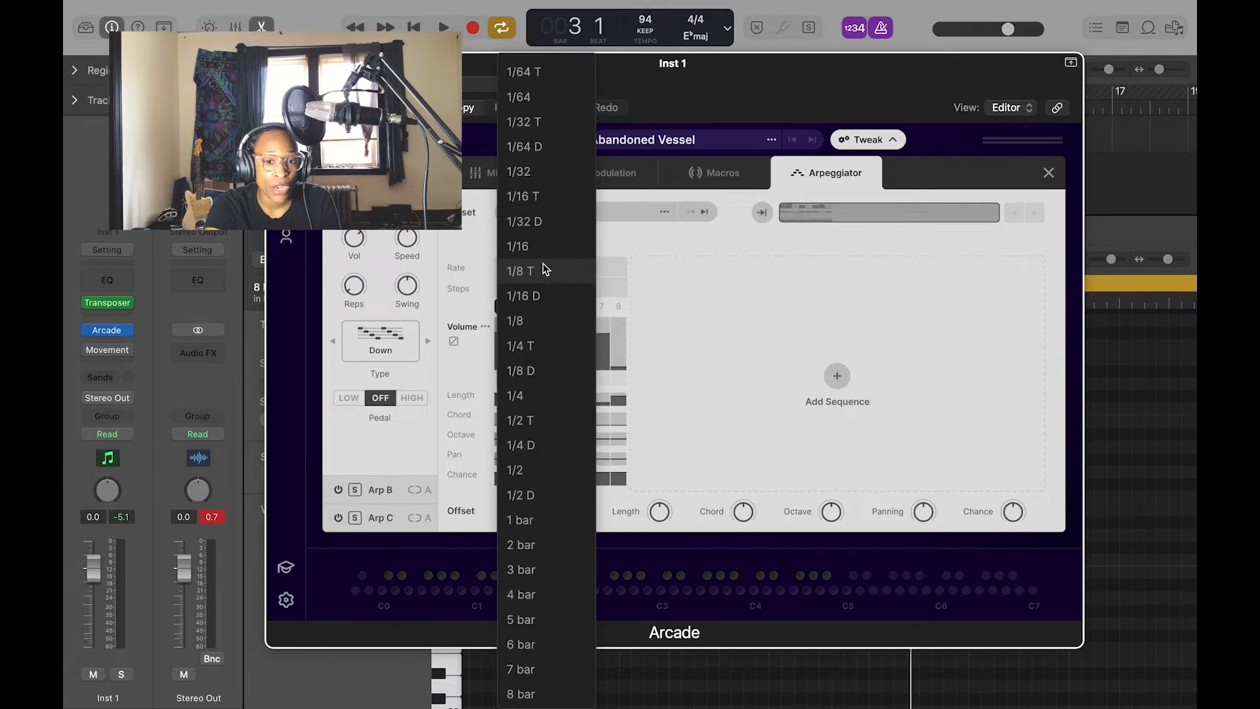
pyautogui.click(549, 197)
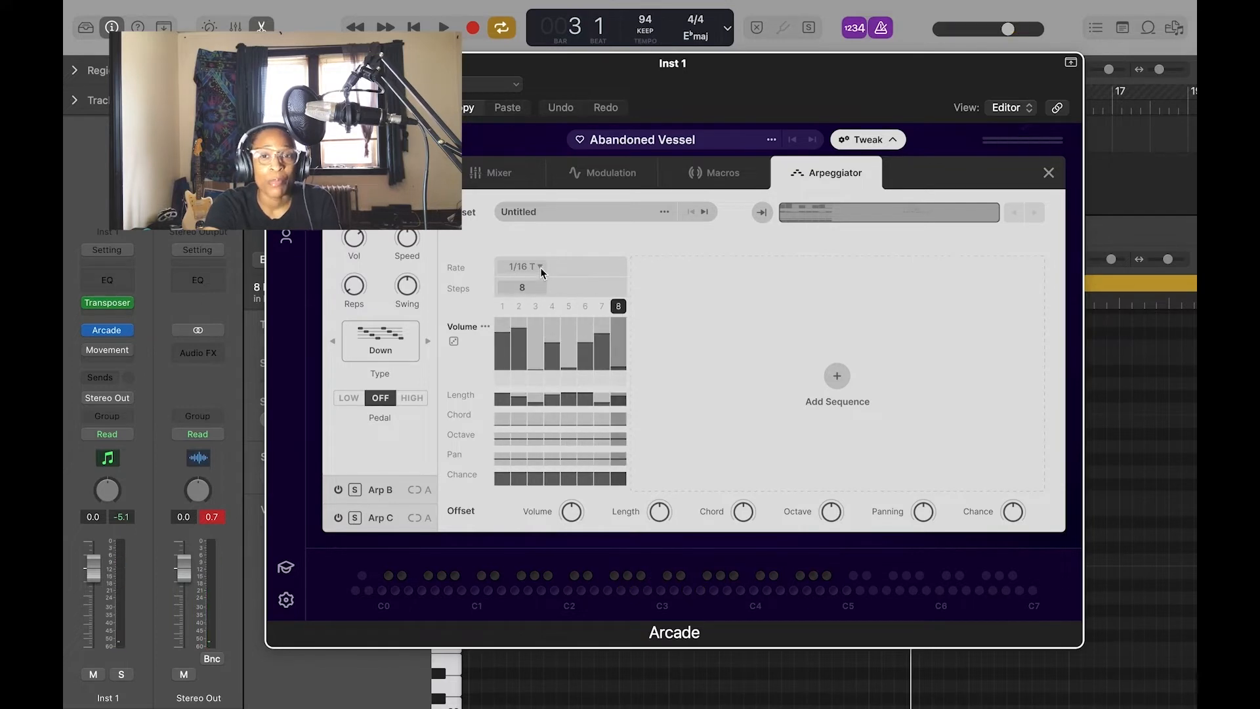
pyautogui.click(540, 266)
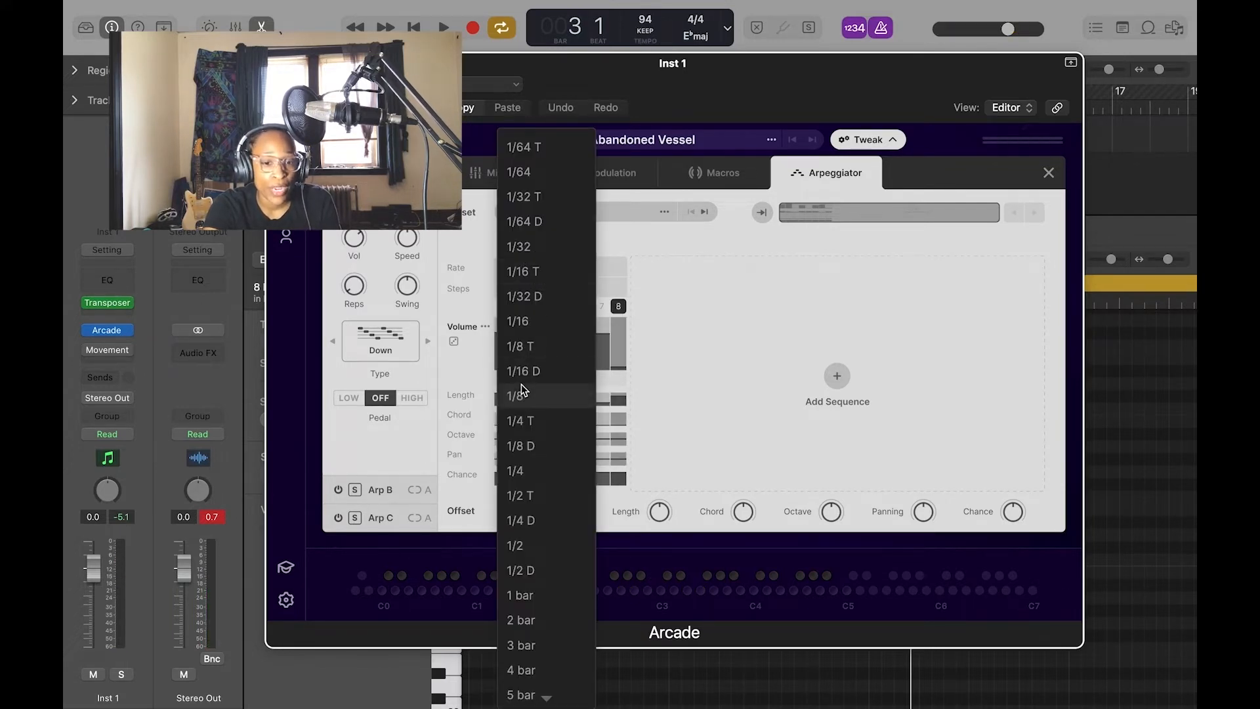
pyautogui.click(536, 450)
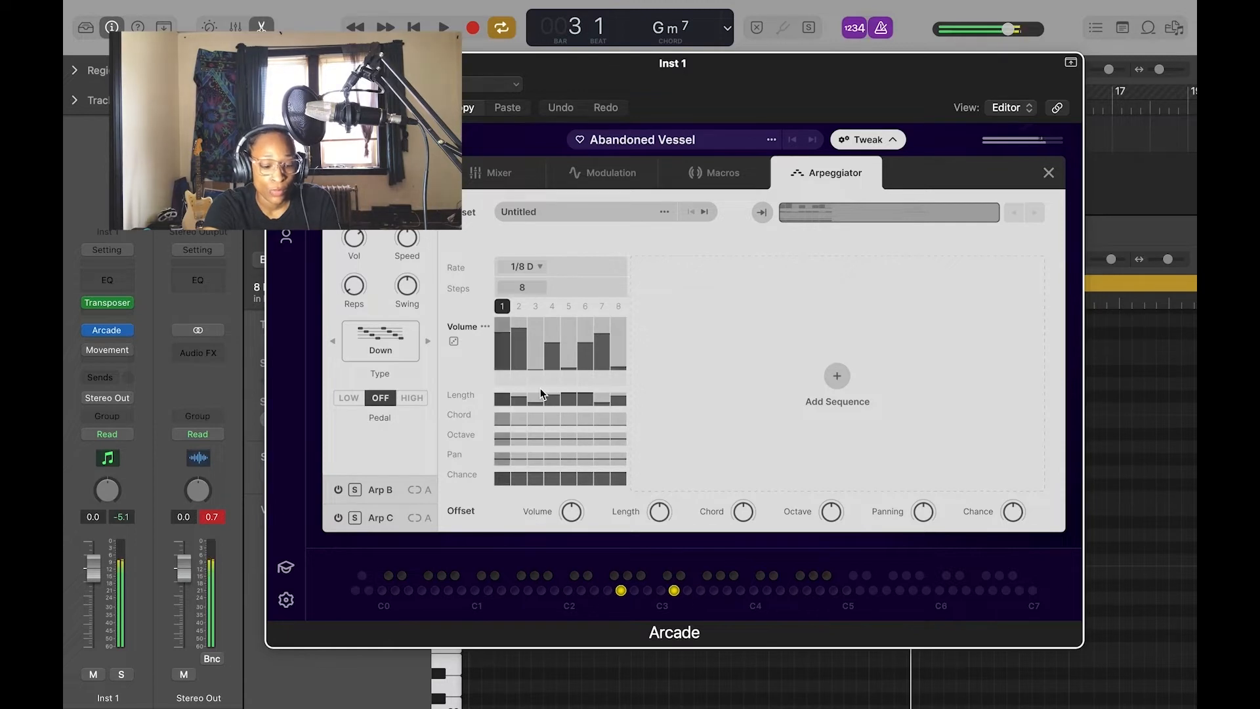
pyautogui.click(525, 265)
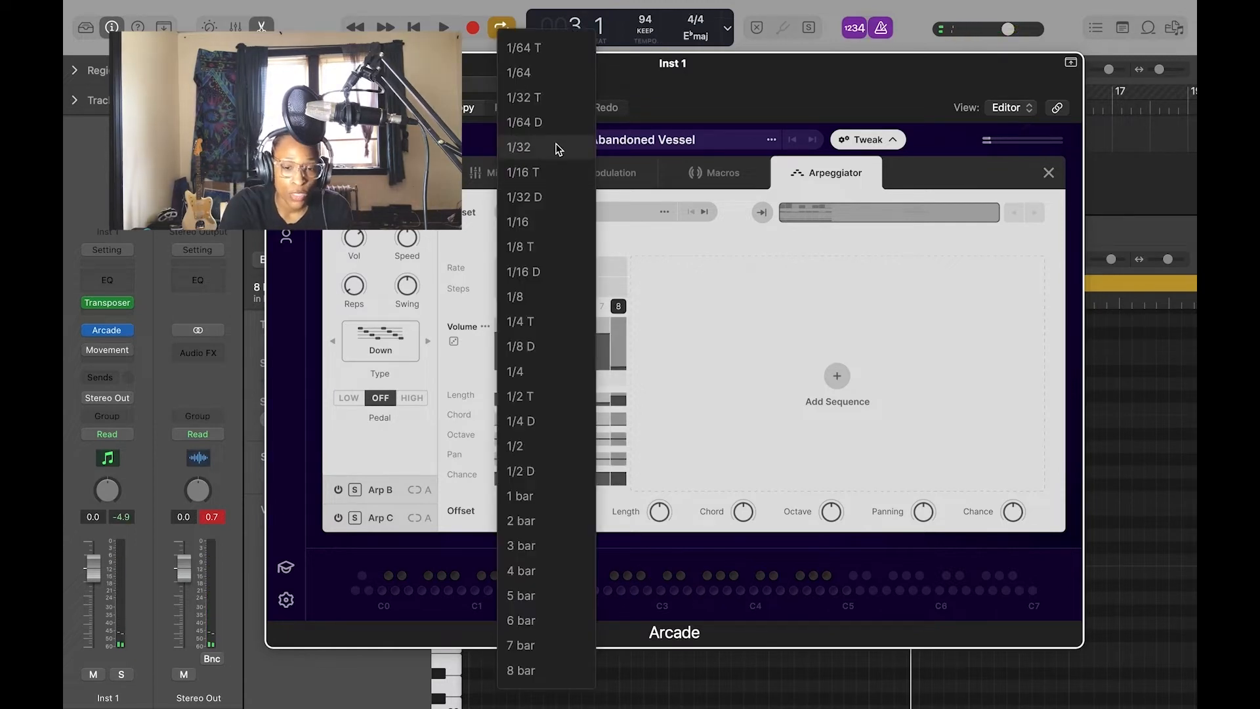
pyautogui.click(550, 221)
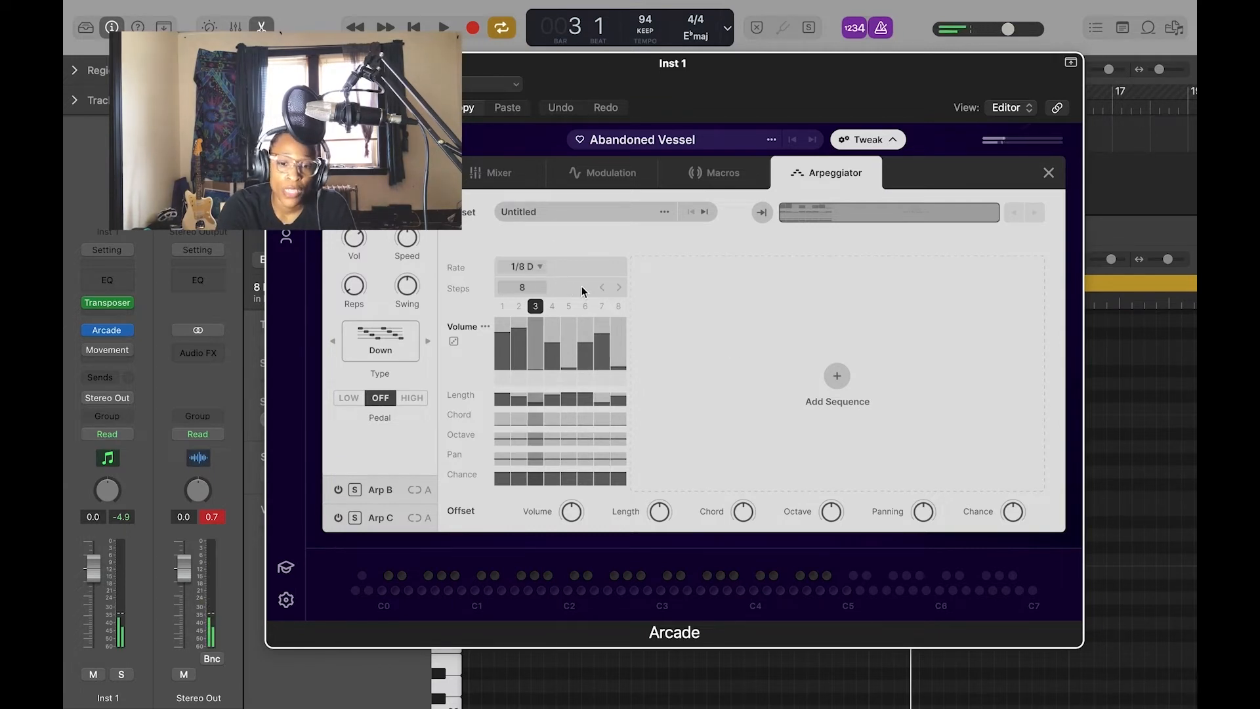
# Add a second sequence to Arp A with a 1/16 D rate and 8 steps, and shorten the first sequence to 4 steps.
pyautogui.click(837, 376)
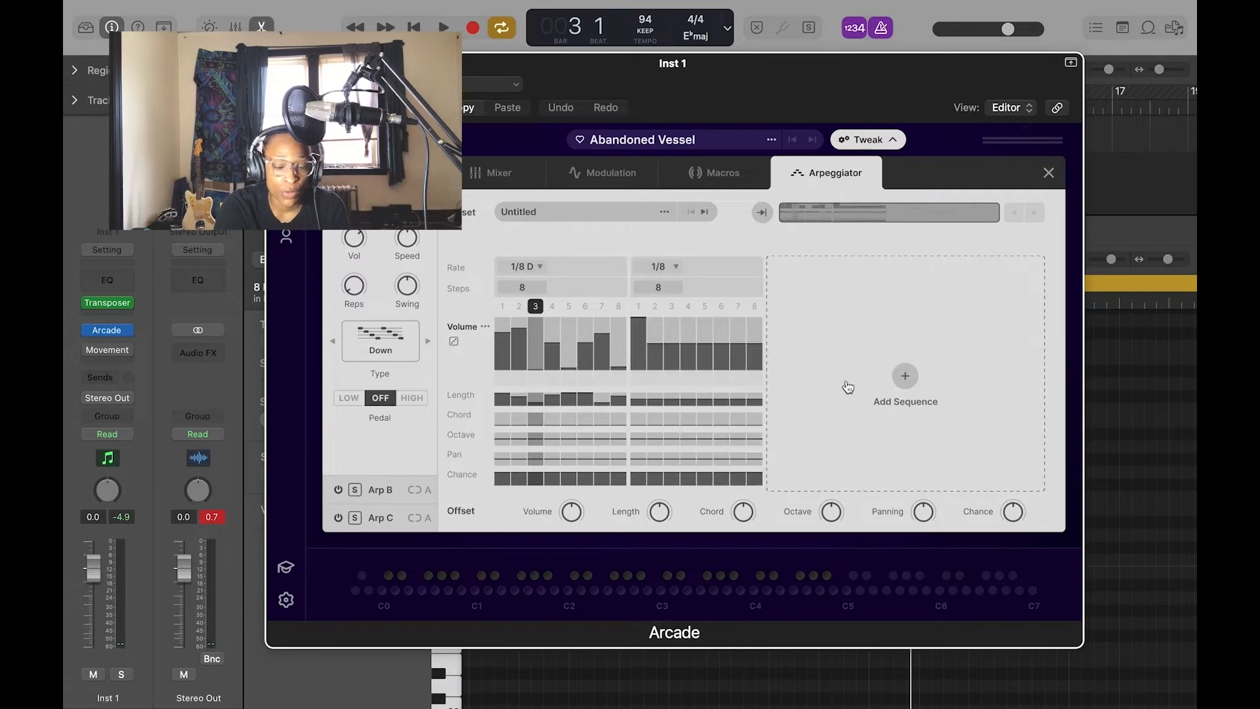
pyautogui.click(650, 266)
pyautogui.click(655, 249)
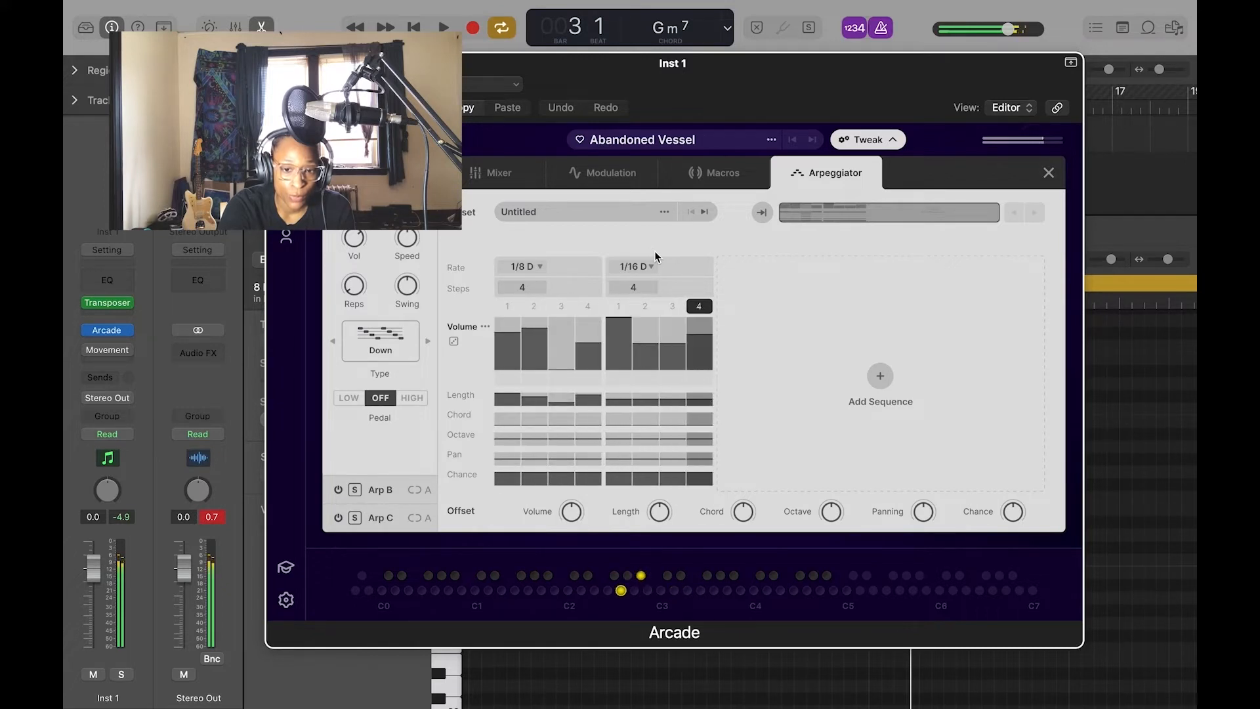
pyautogui.click(655, 287)
pyautogui.click(655, 288)
pyautogui.click(655, 287)
pyautogui.click(655, 288)
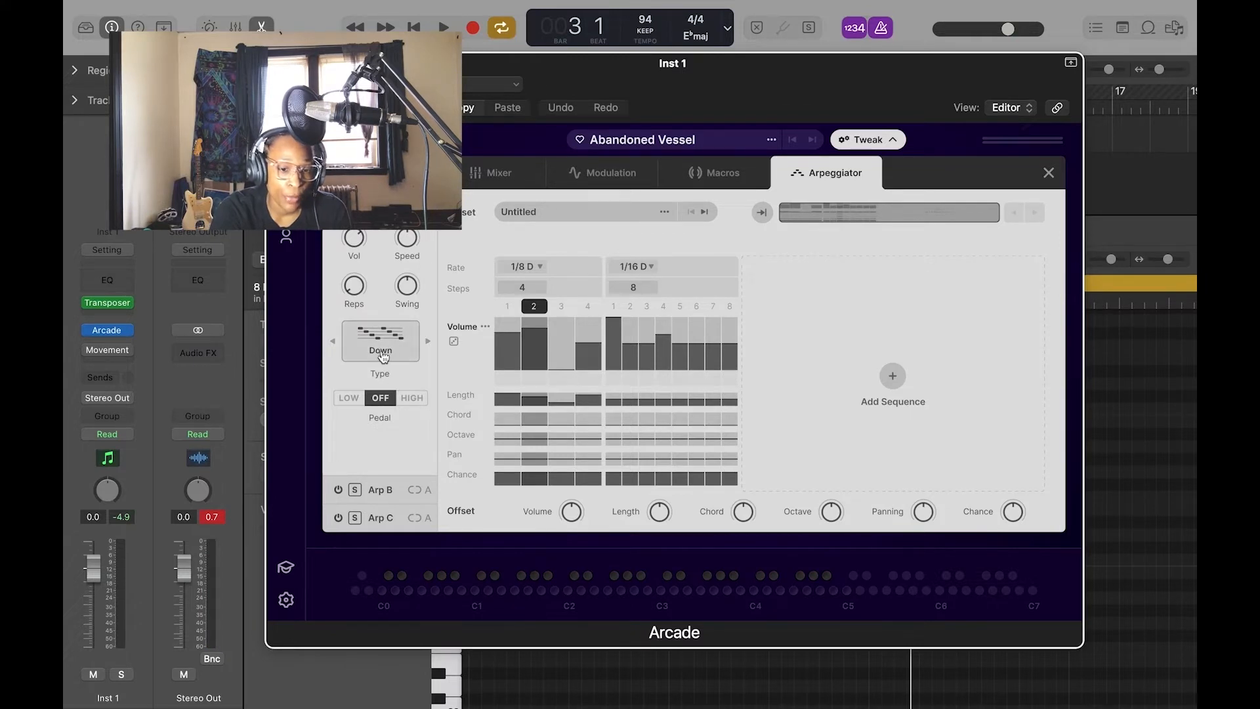
# Try the Up-Down, ZigZag Up and Random types with both sequences, and set Arp A's type to Down-Up.
pyautogui.click(428, 341)
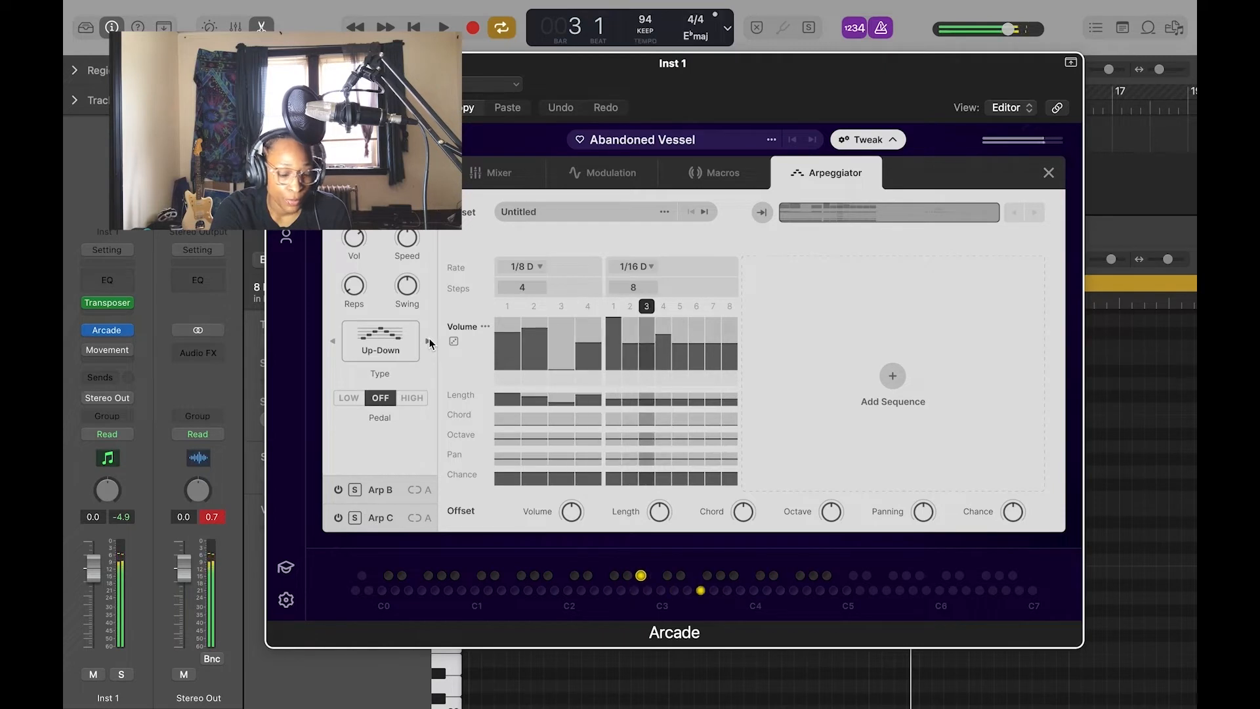
pyautogui.click(429, 340)
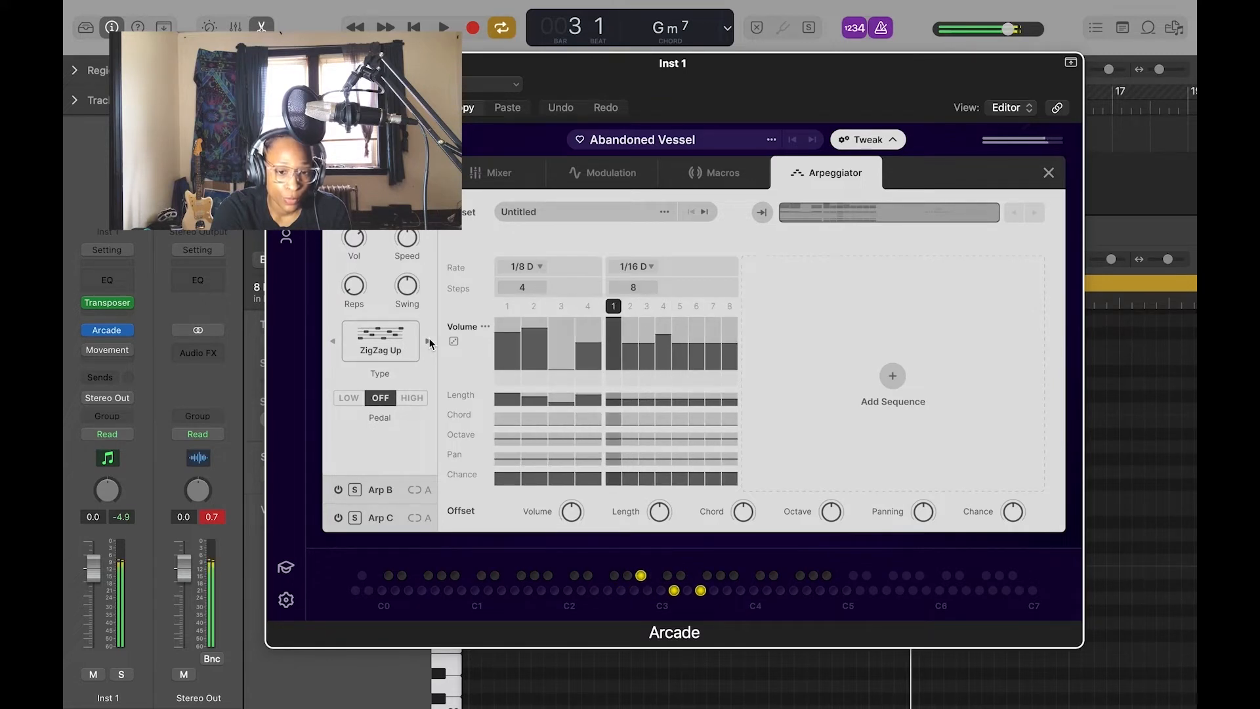
pyautogui.click(430, 342)
pyautogui.click(429, 343)
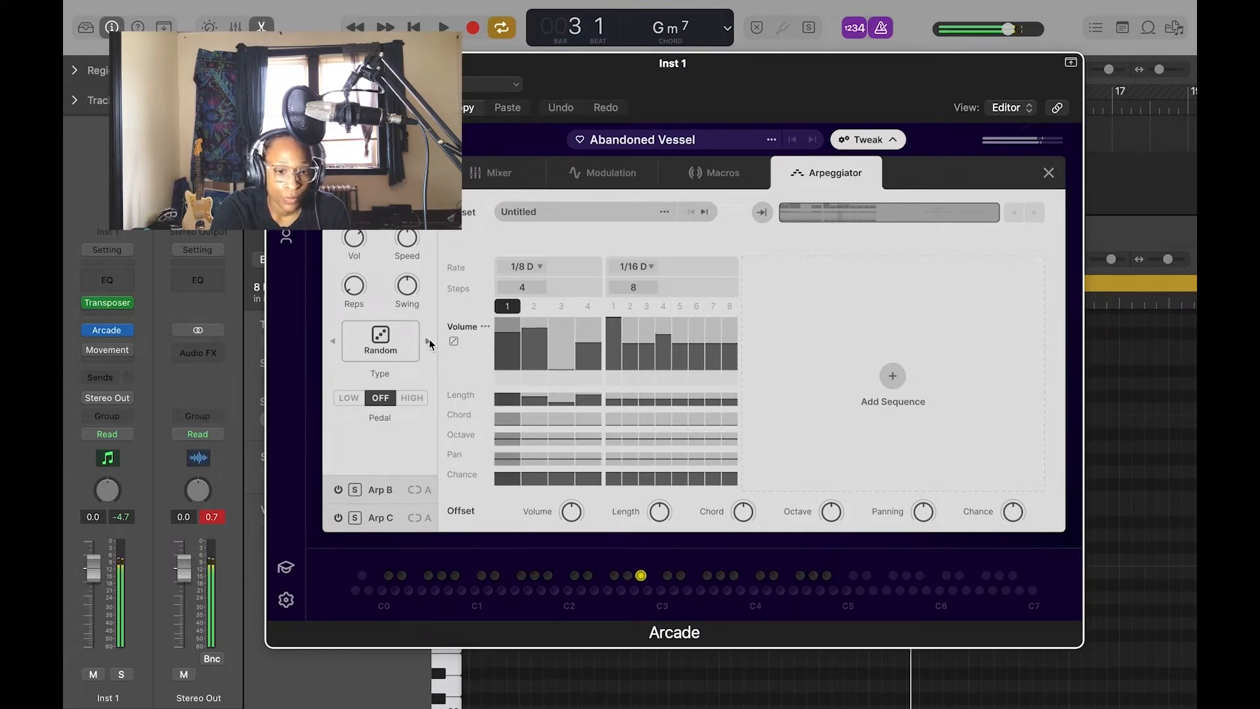
pyautogui.click(330, 340)
pyautogui.click(330, 340)
pyautogui.click(330, 339)
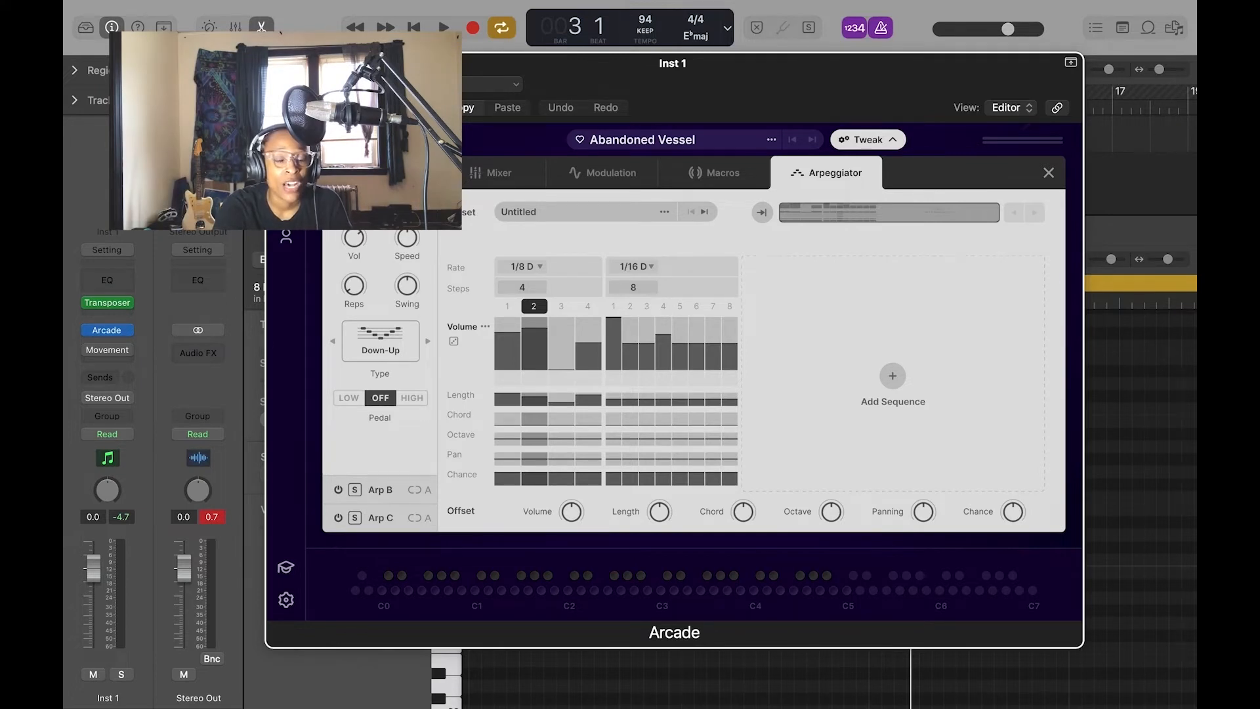
# Replace Layer A's sound source with Brookism Vox Ah Short from the Hooked line.
pyautogui.click(378, 172)
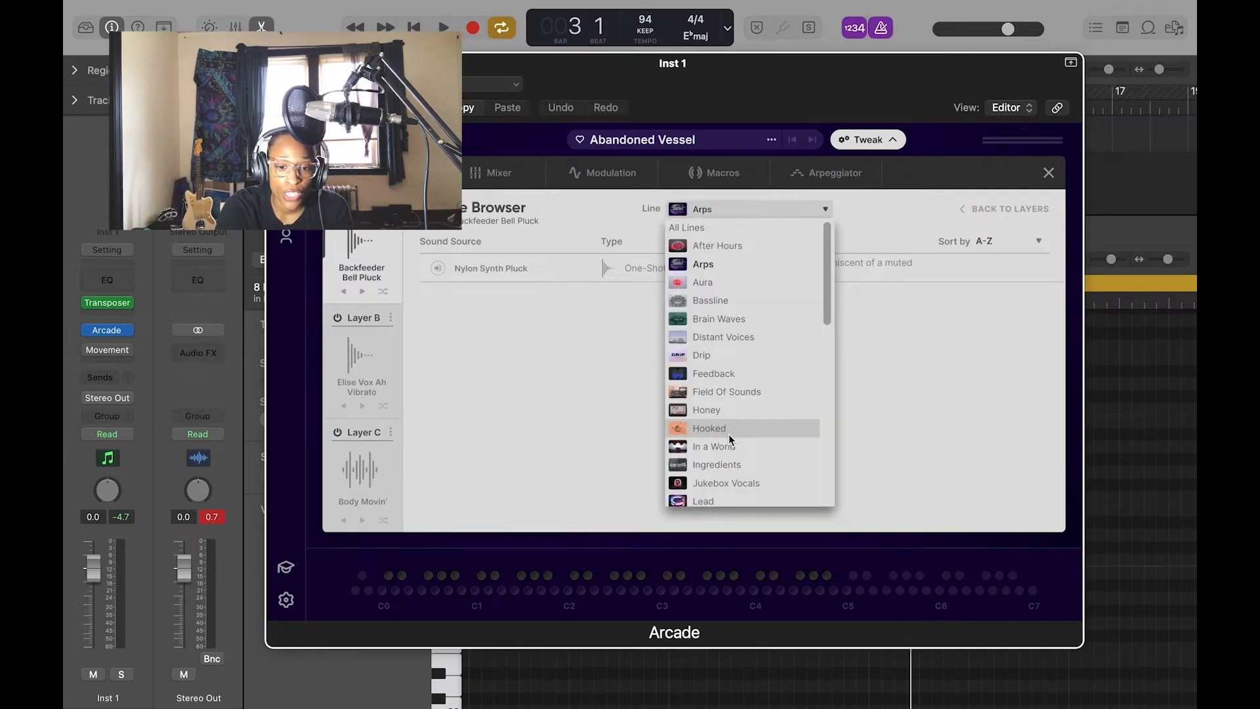
pyautogui.click(729, 434)
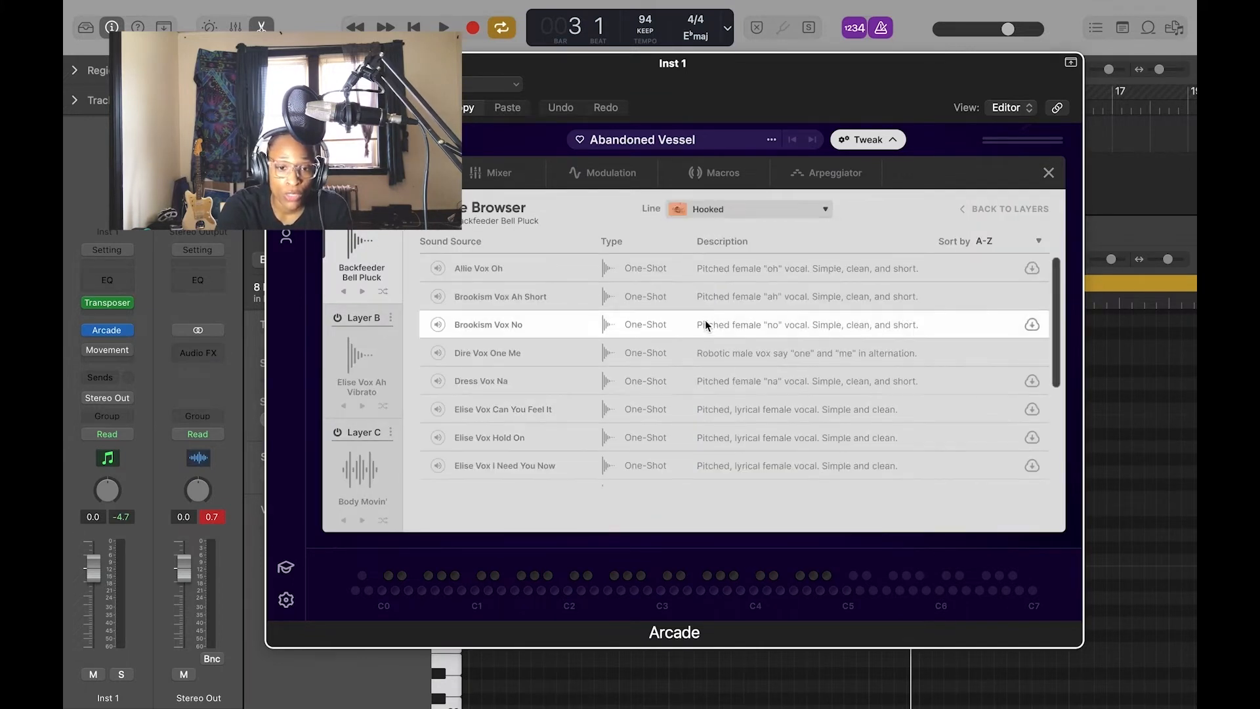
pyautogui.click(701, 290)
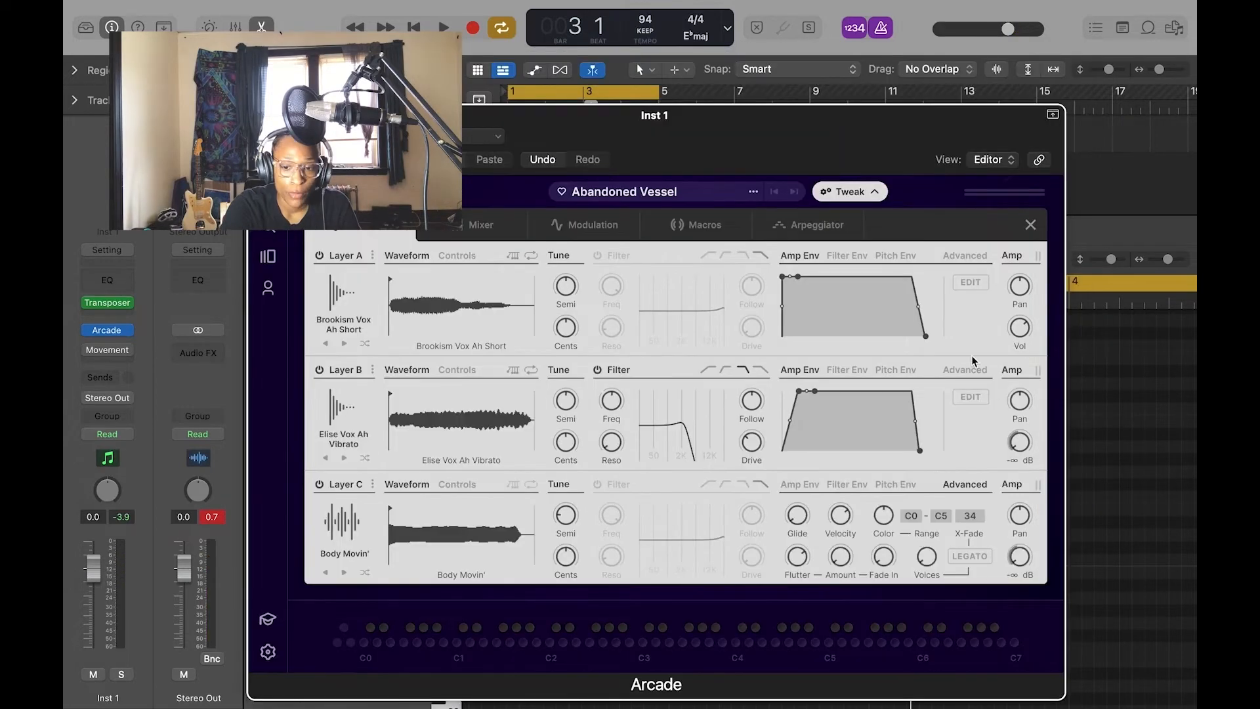
# Check which macros are assigned to the volumes of Layer C and Layer B.
pyautogui.moveTo(1024, 568)
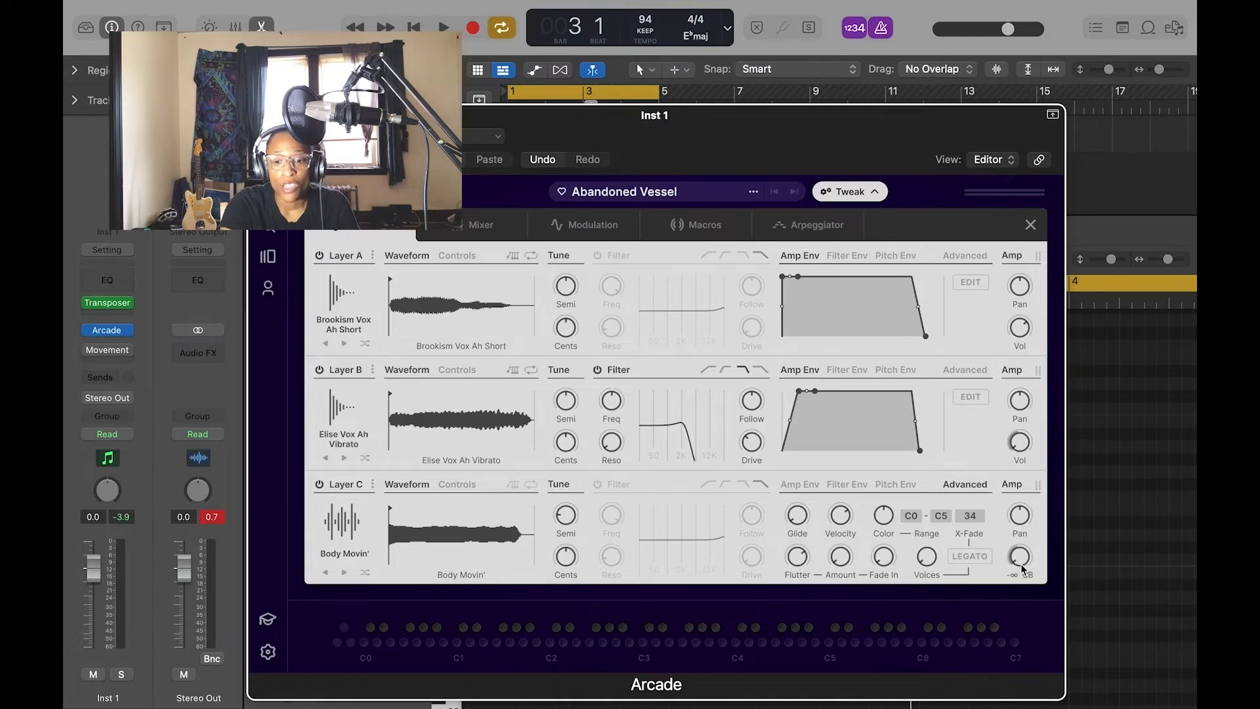
pyautogui.rightClick(1021, 567)
pyautogui.moveTo(986, 499)
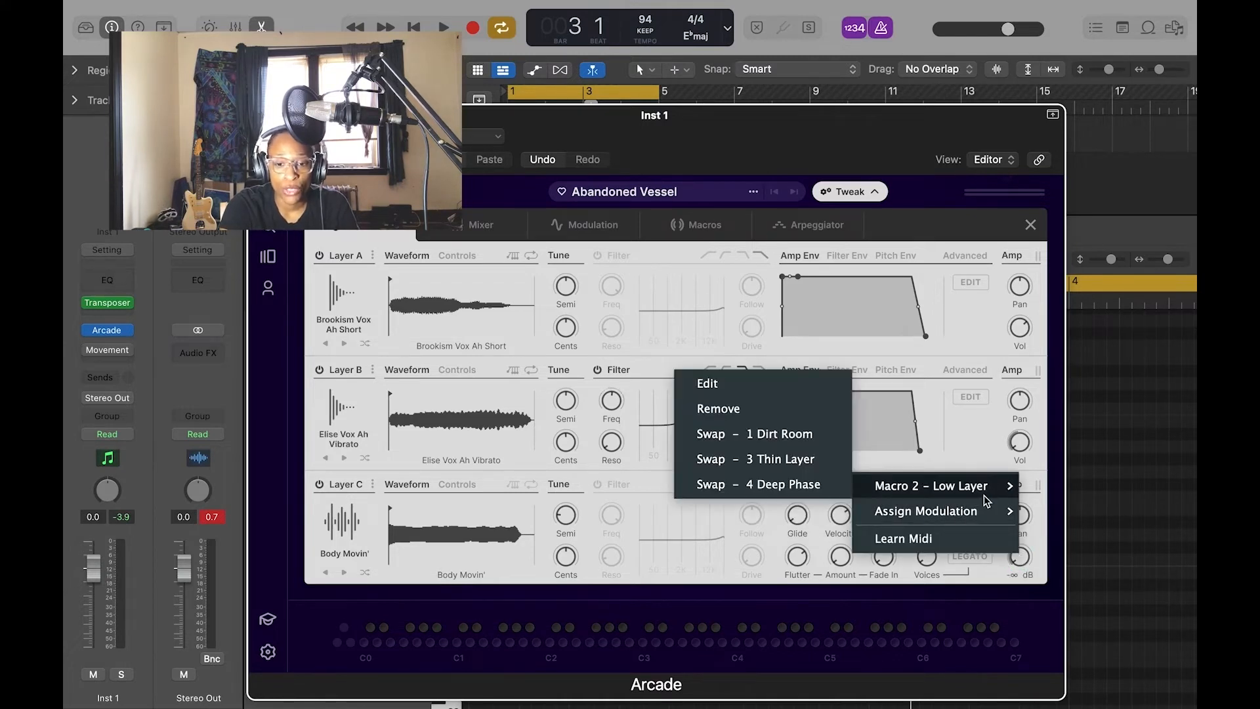
pyautogui.click(978, 425)
pyautogui.rightClick(1020, 442)
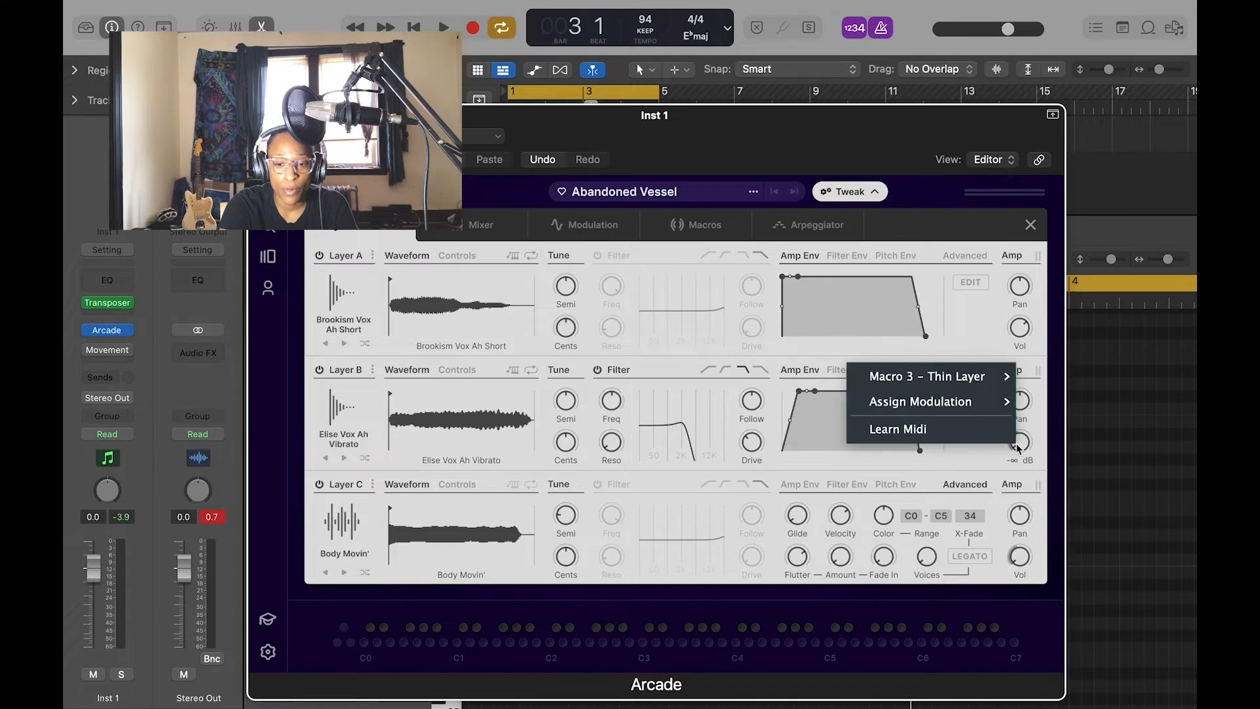
pyautogui.moveTo(984, 386)
pyautogui.click(978, 462)
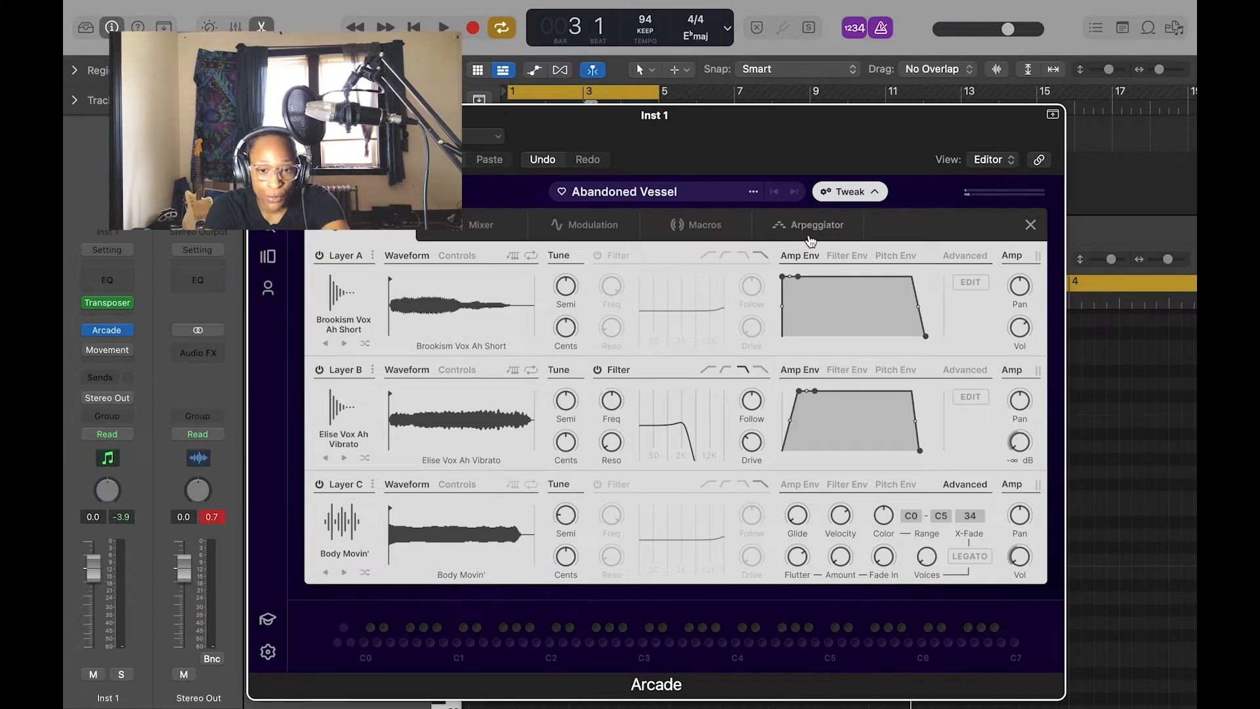
# Show Layer A's advanced settings and adjust its Glide and Voices controls.
pyautogui.click(970, 255)
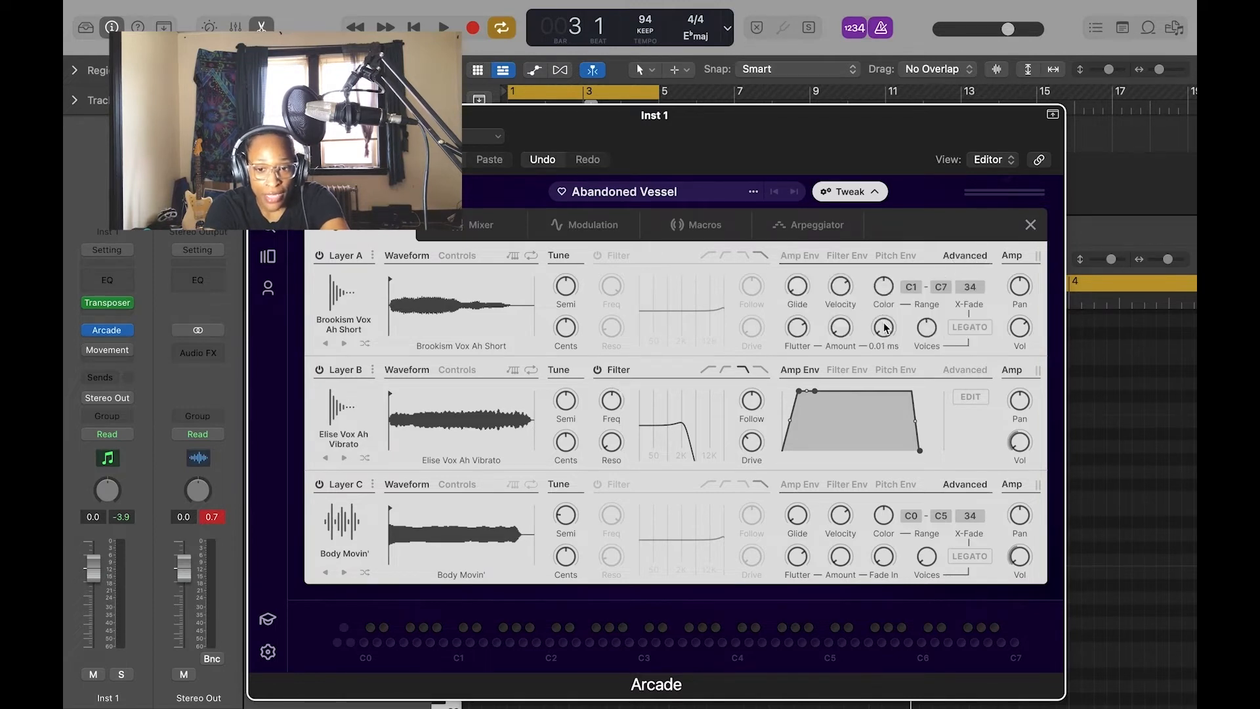
pyautogui.moveTo(922, 336)
pyautogui.moveTo(796, 284); pyautogui.dragTo(799, 232)
pyautogui.moveTo(926, 327); pyautogui.dragTo(908, 260)
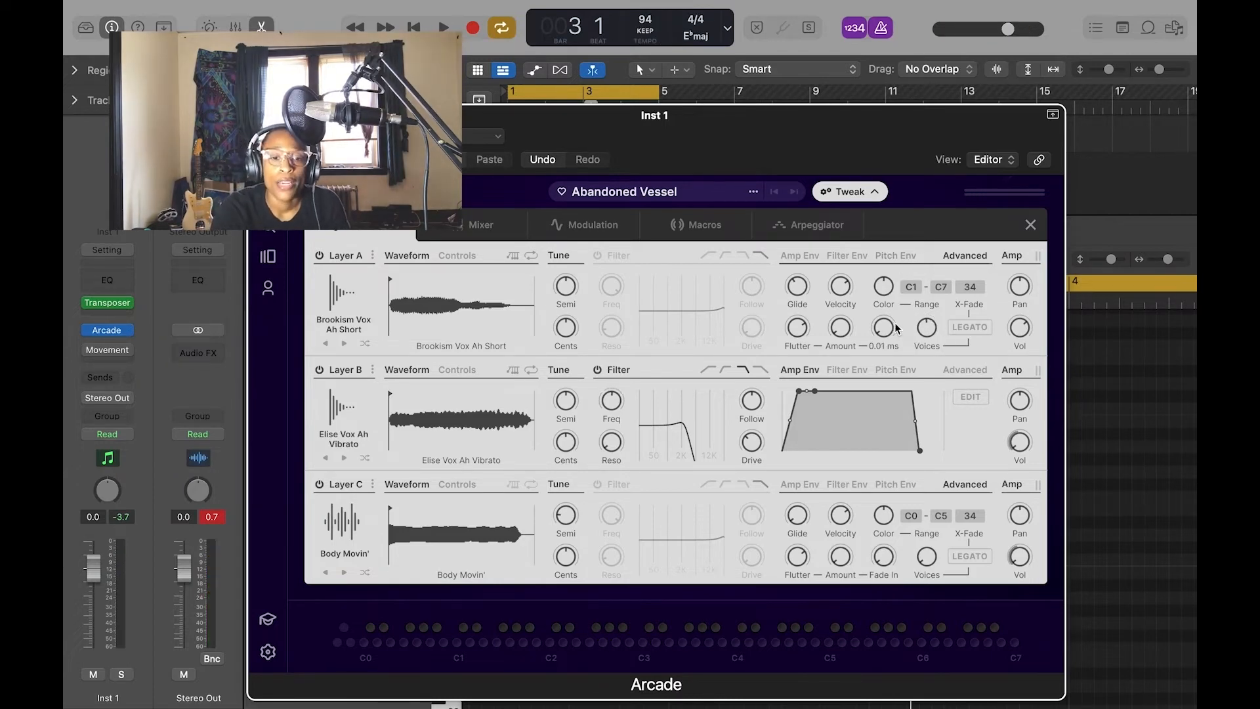
# Close the tweak view, raise the Dirt Room, Thin Layer and Deep Phase macros close to maximum, and audition the sound.
pyautogui.click(1028, 227)
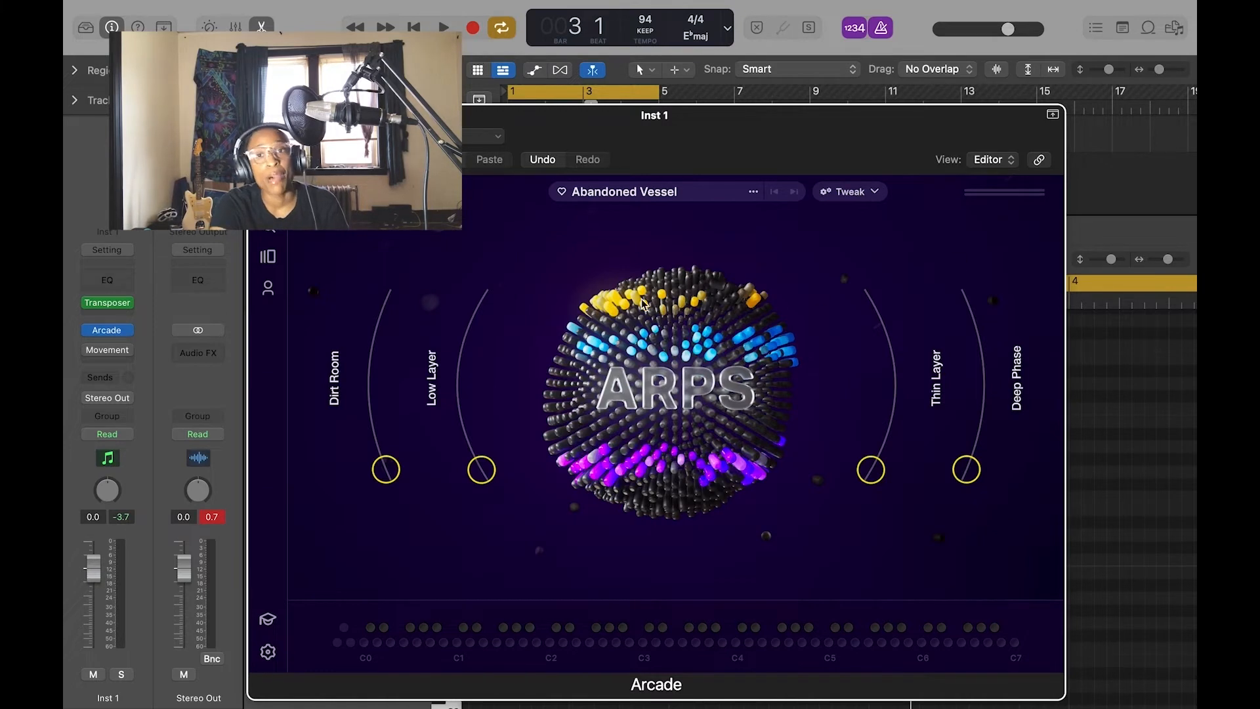
pyautogui.click(379, 467)
pyautogui.moveTo(379, 466); pyautogui.dragTo(380, 310)
pyautogui.moveTo(857, 452); pyautogui.dragTo(835, 300)
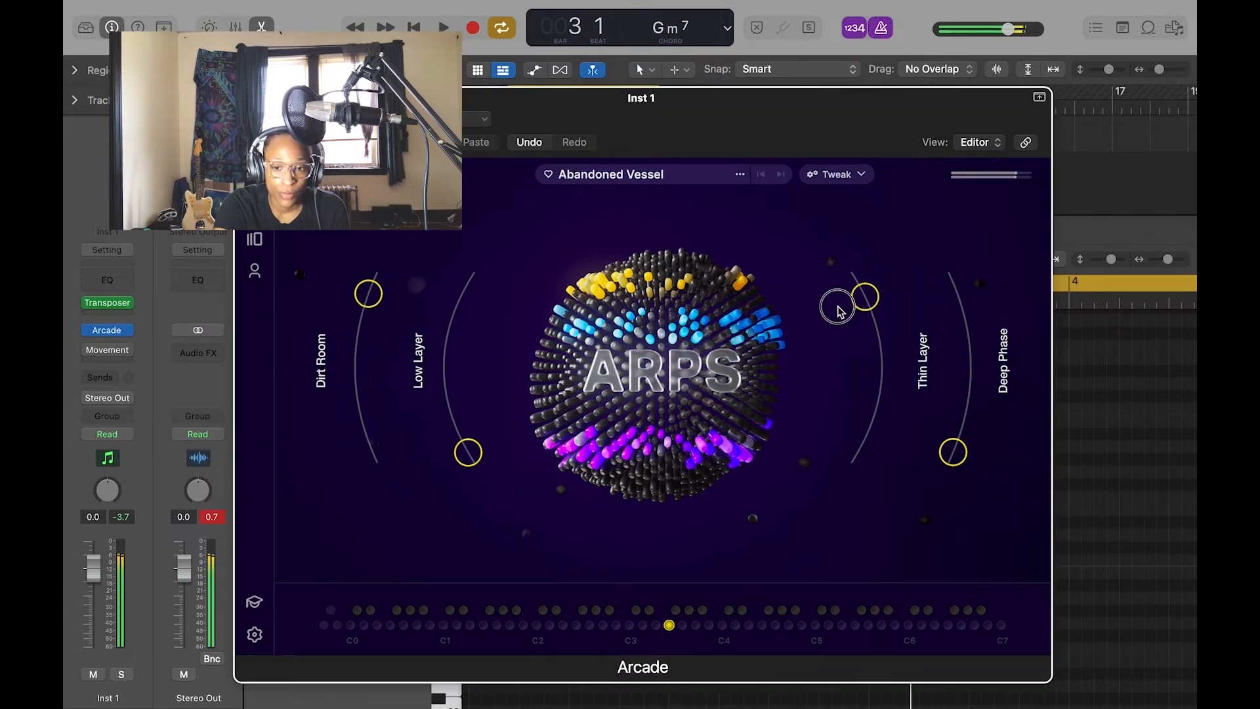
pyautogui.moveTo(954, 452); pyautogui.dragTo(956, 294)
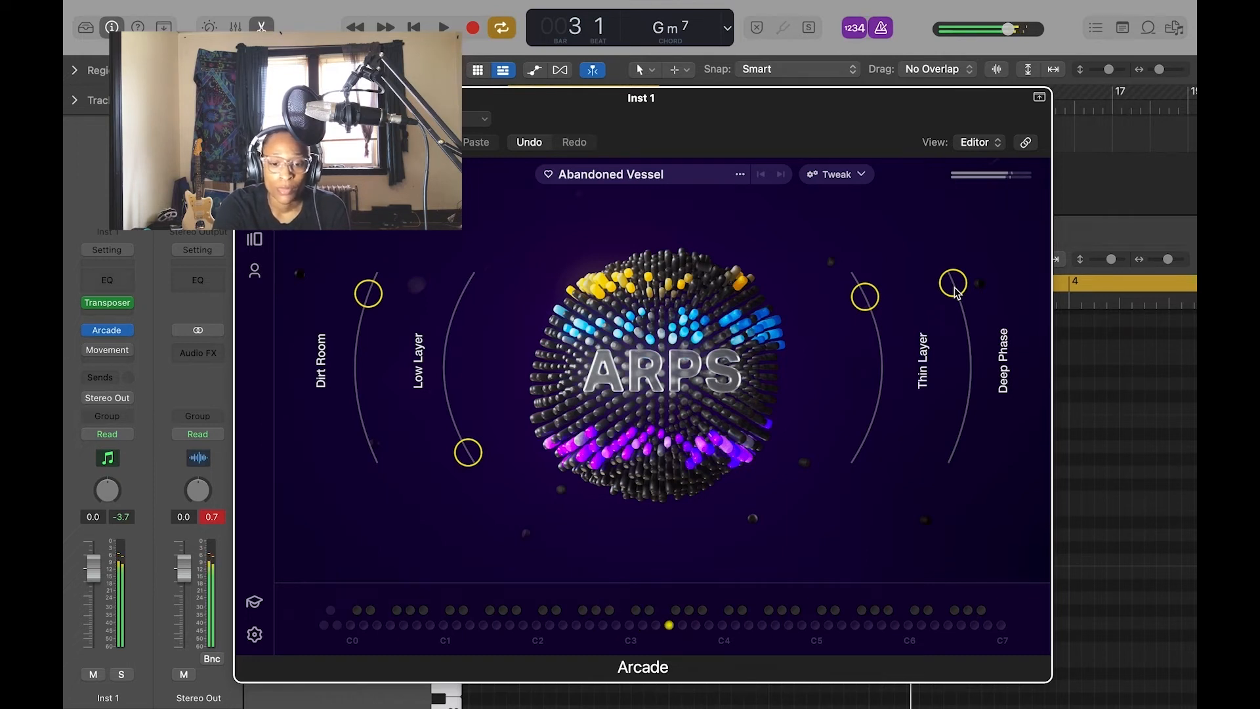
pyautogui.press('space')
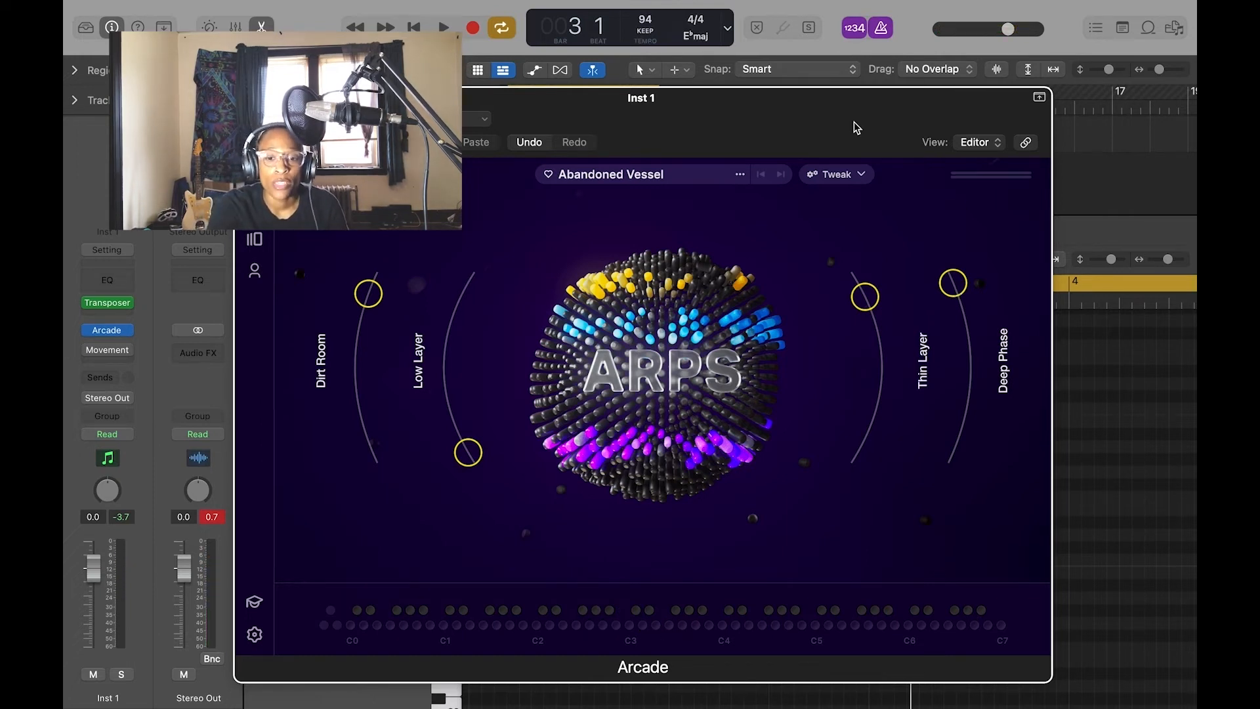
# Switch on both playback options of Layer A's waveform, including looping, and audition the layer.
pyautogui.click(823, 178)
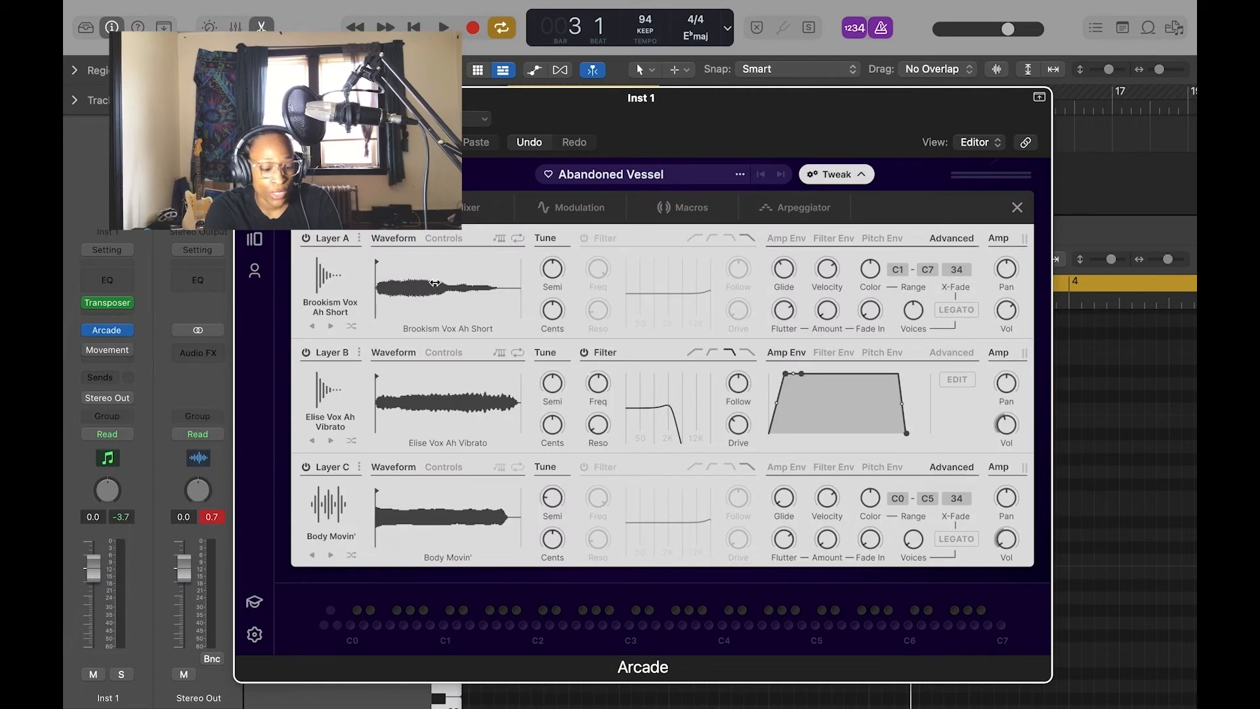
pyautogui.click(498, 239)
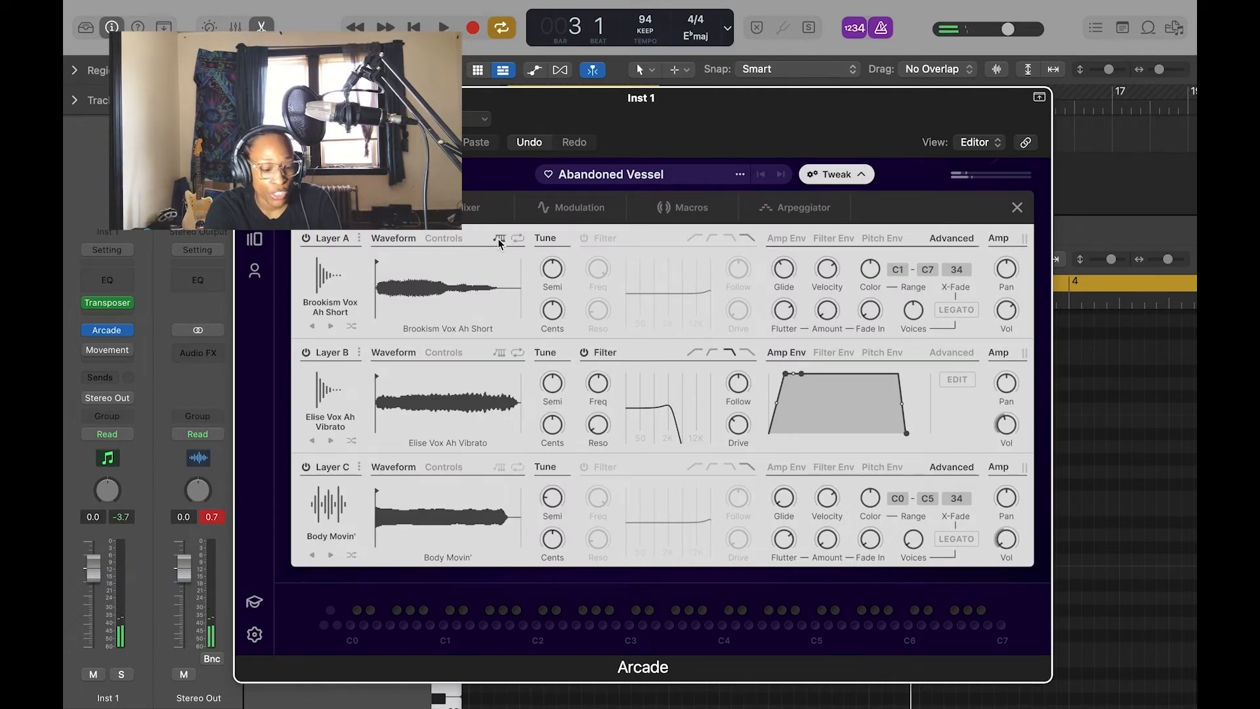
pyautogui.click(517, 240)
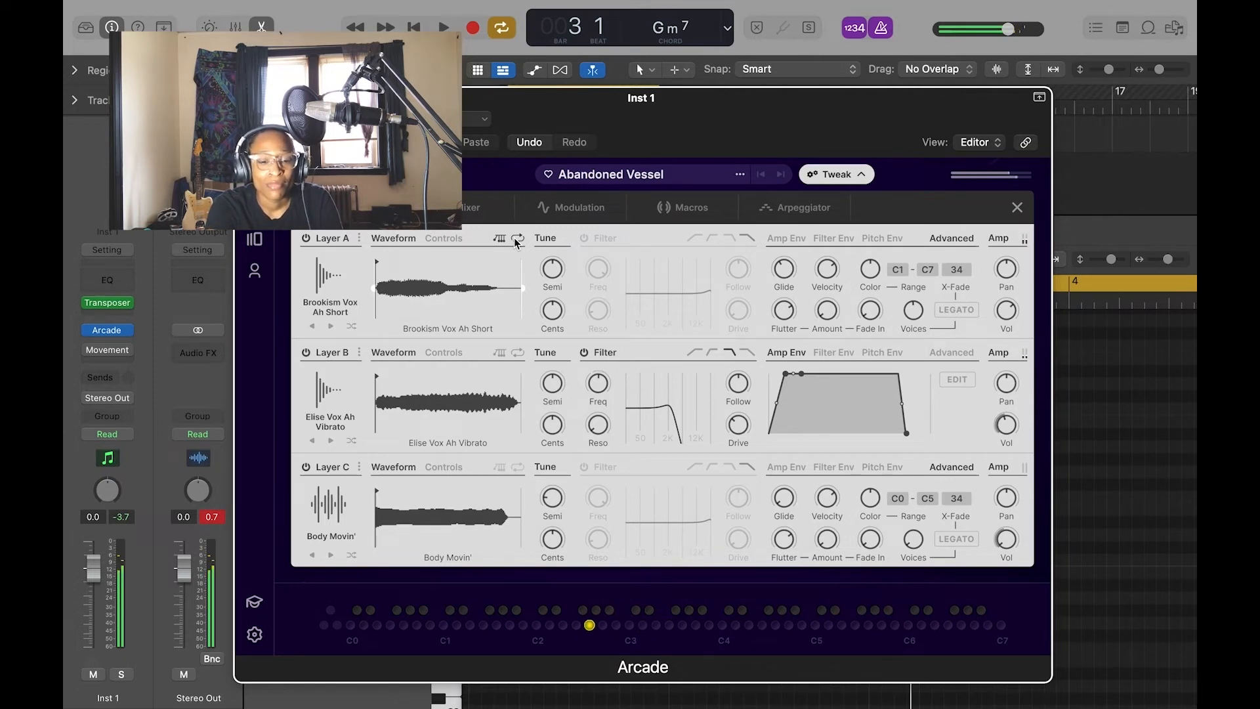
pyautogui.press('space')
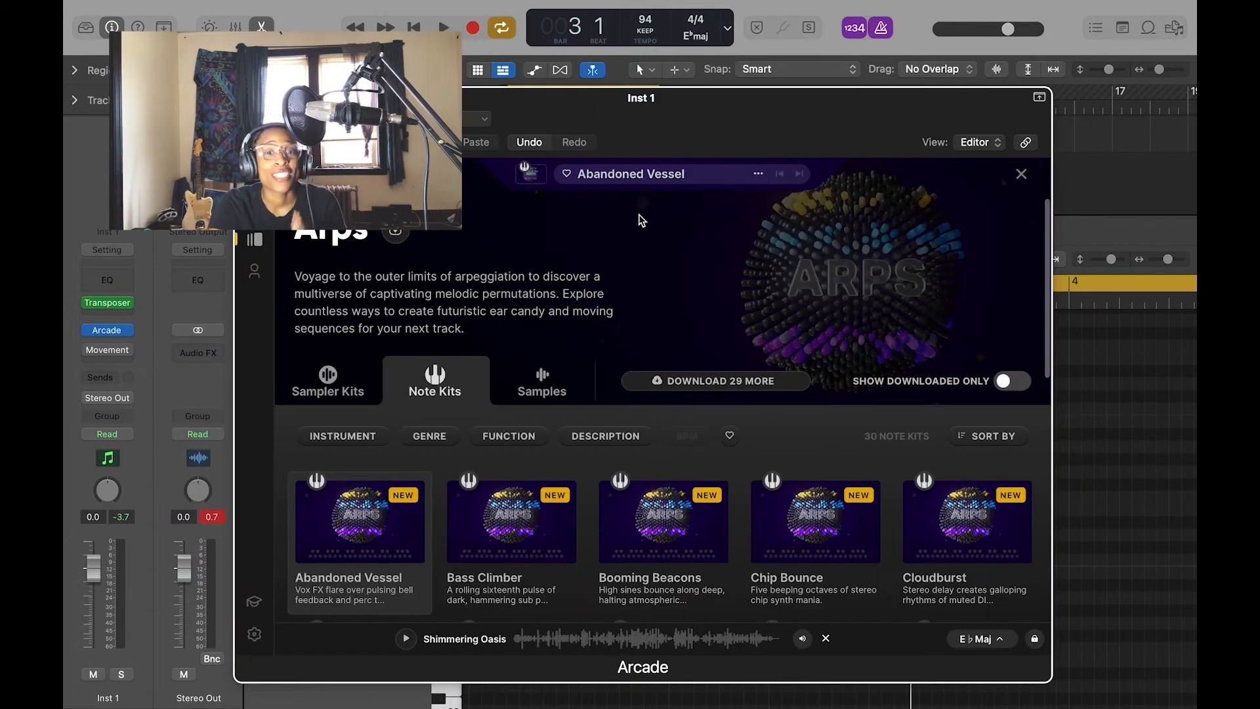
# Browse the Sampler Kits of the Arps line and load the Elixir of Life kit.
pyautogui.click(339, 365)
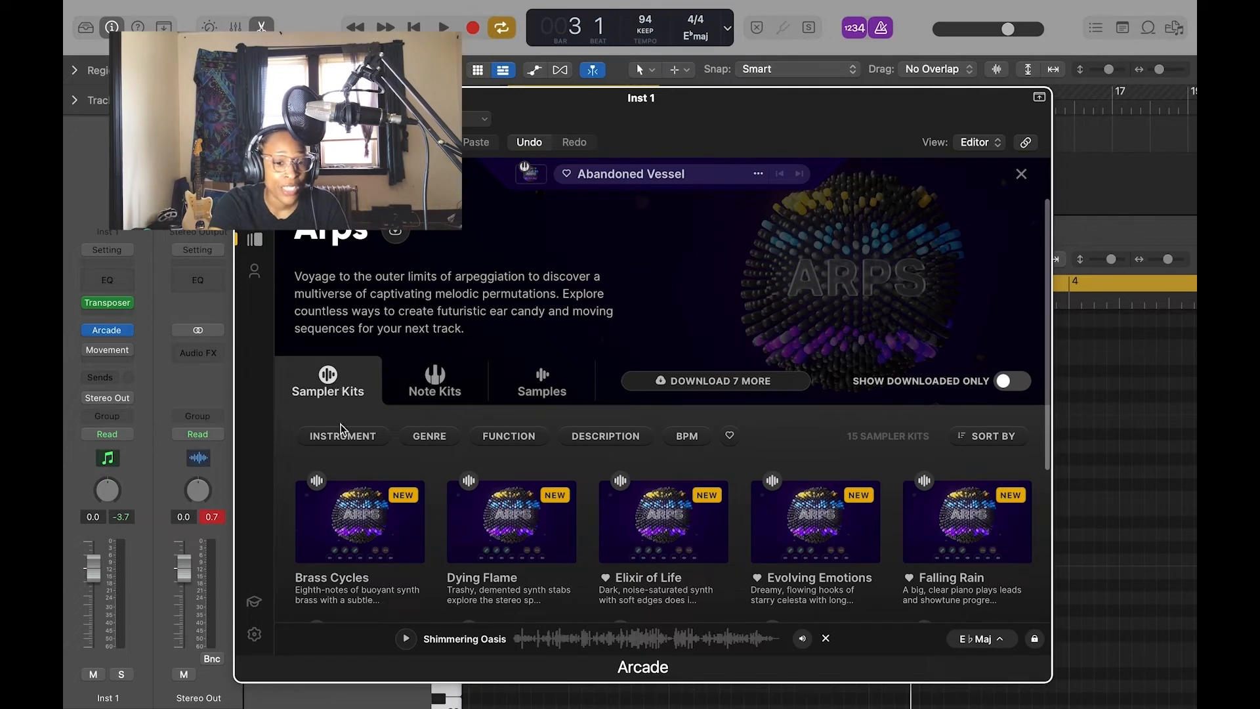
pyautogui.moveTo(373, 534)
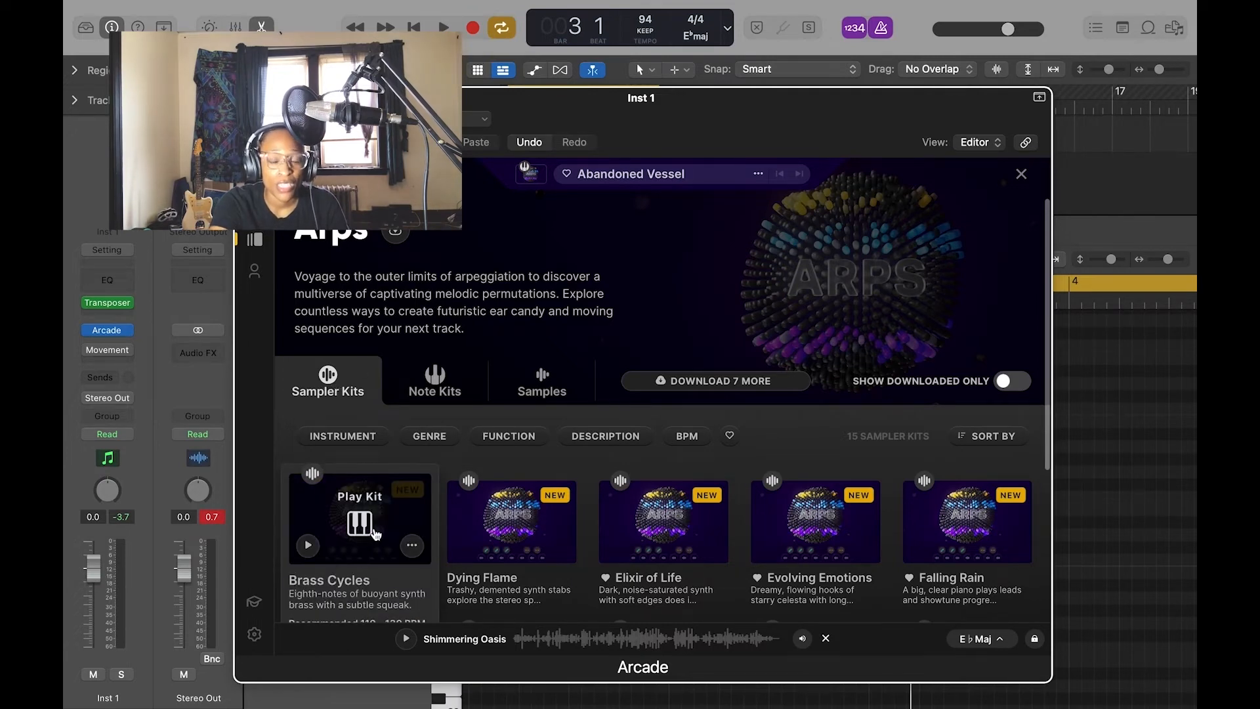
pyautogui.scroll(-2, 373, 534)
pyautogui.moveTo(667, 464)
pyautogui.click(663, 454)
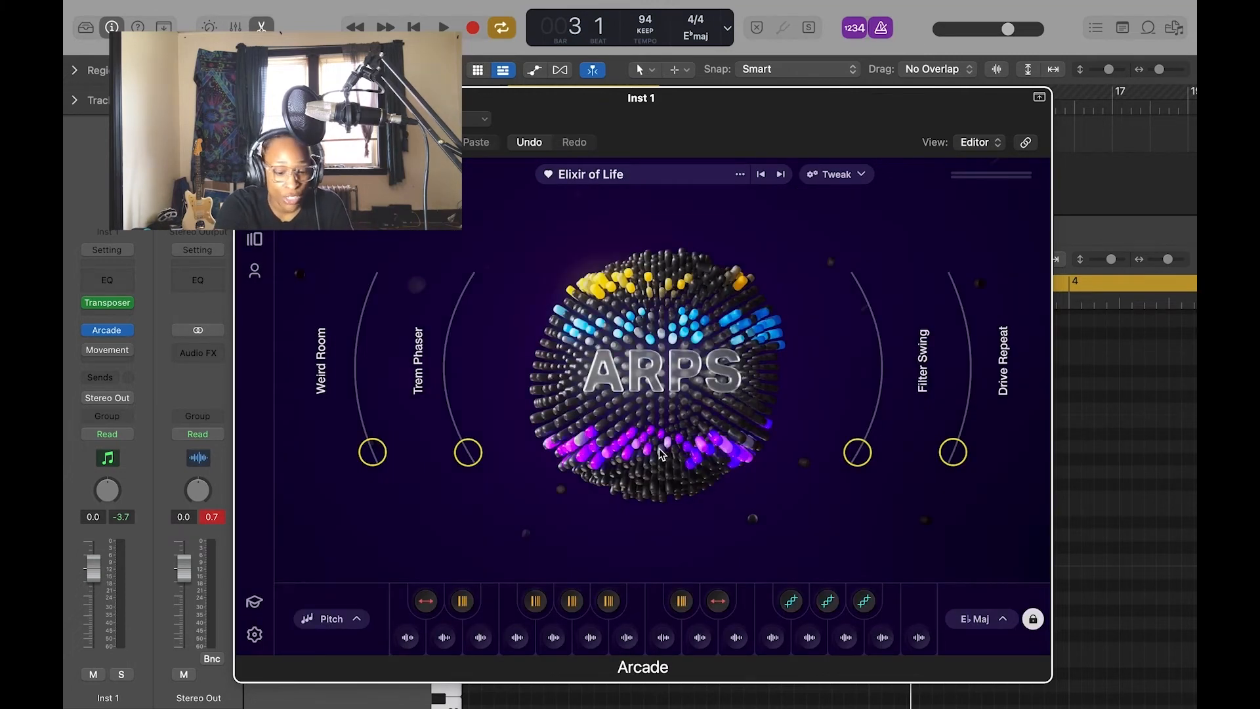
# Try the Dark Magic Dark Arps 01 sample tuned to +12, +24 and -12, and look at the session key choices.
pyautogui.click(849, 175)
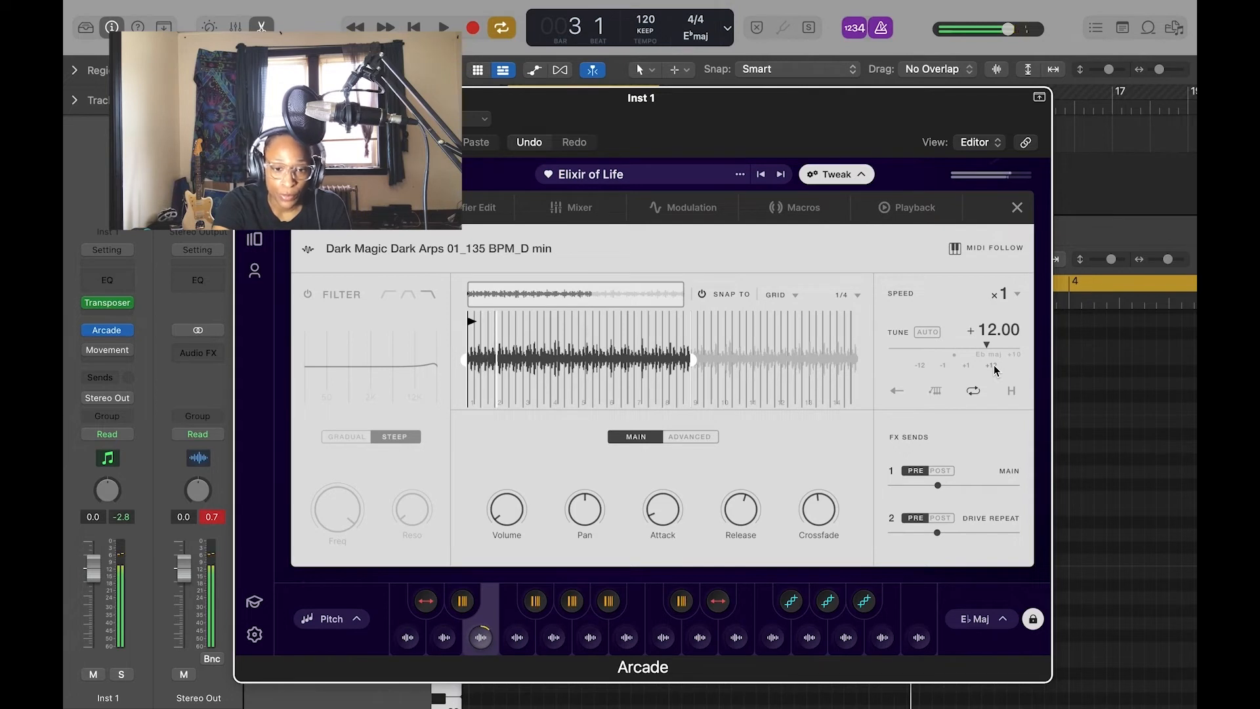
pyautogui.click(993, 365)
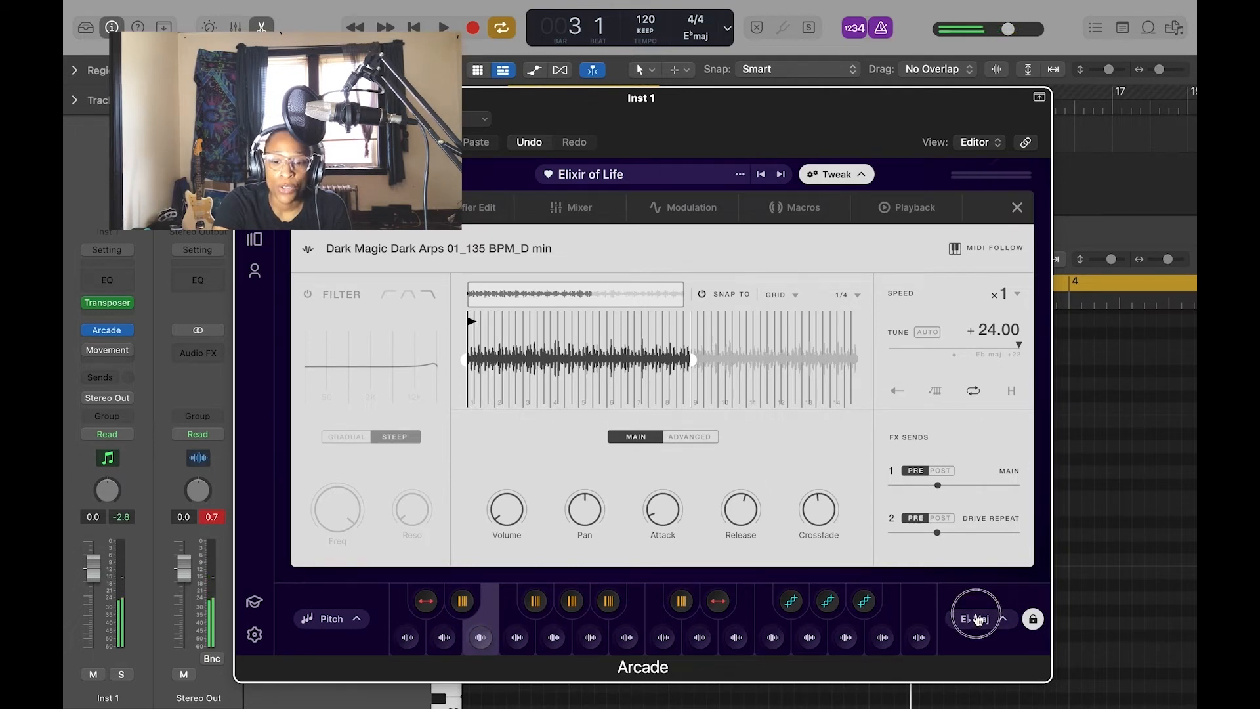
pyautogui.click(970, 618)
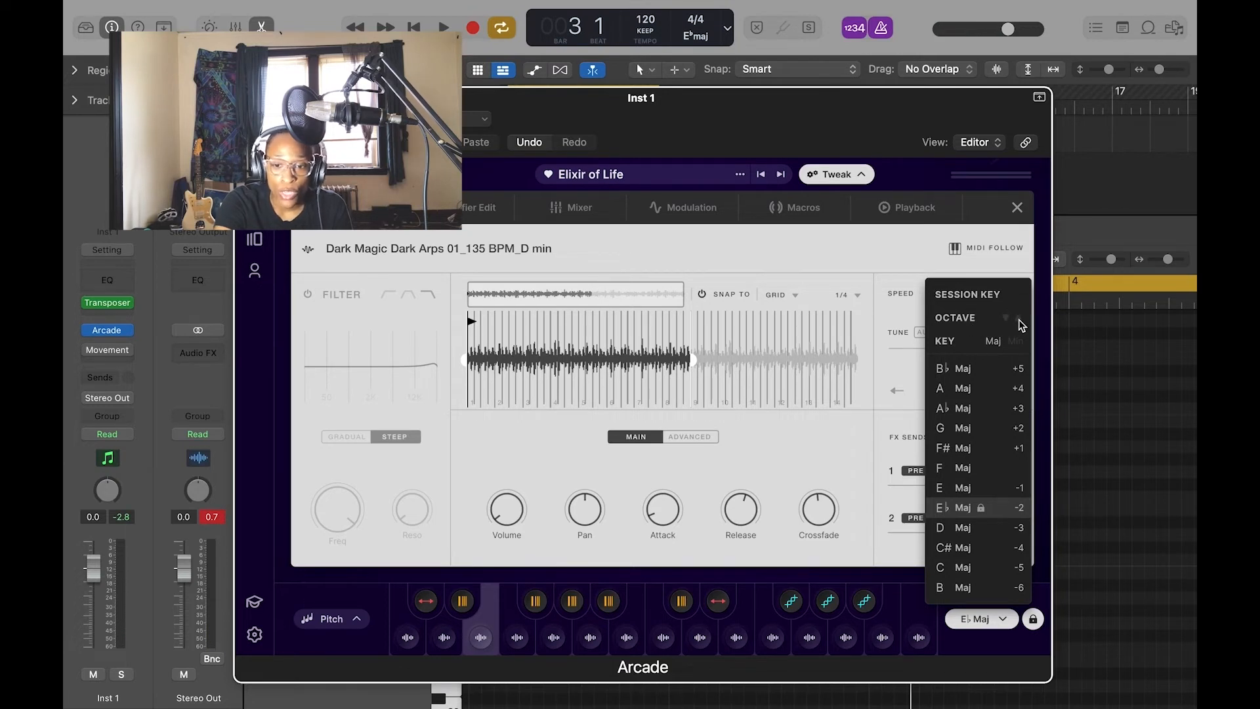
pyautogui.click(913, 298)
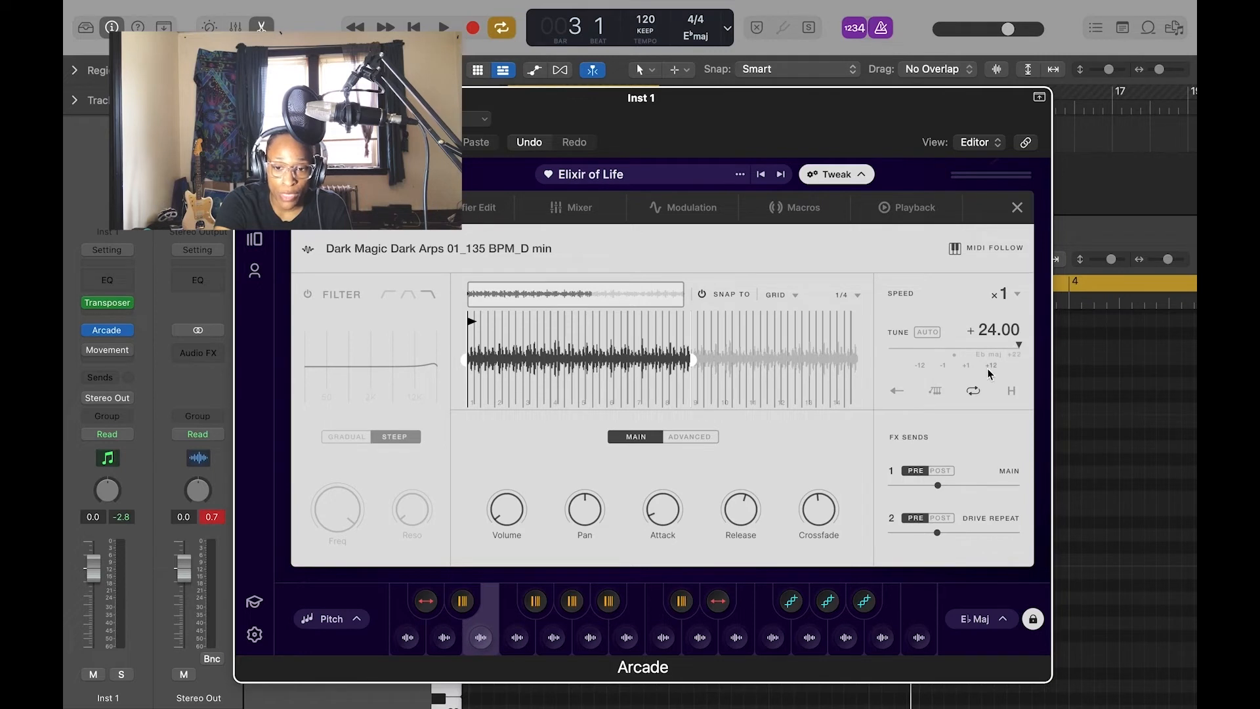
pyautogui.click(921, 367)
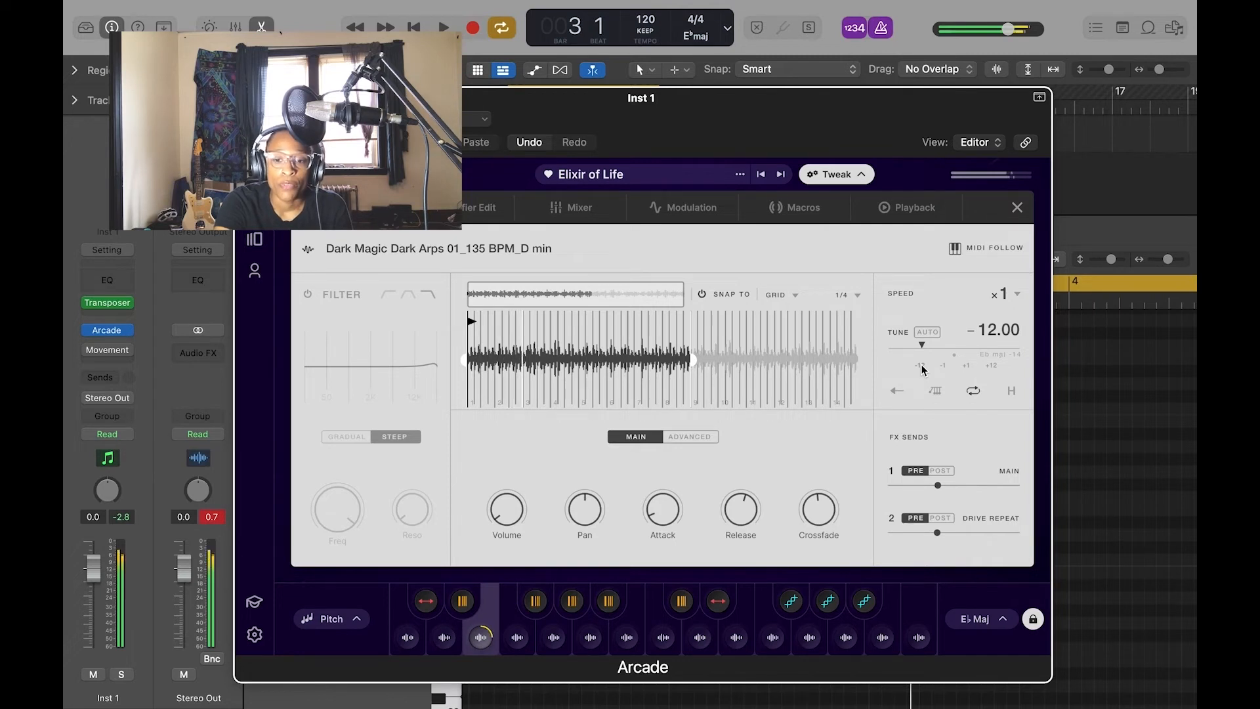
pyautogui.click(920, 365)
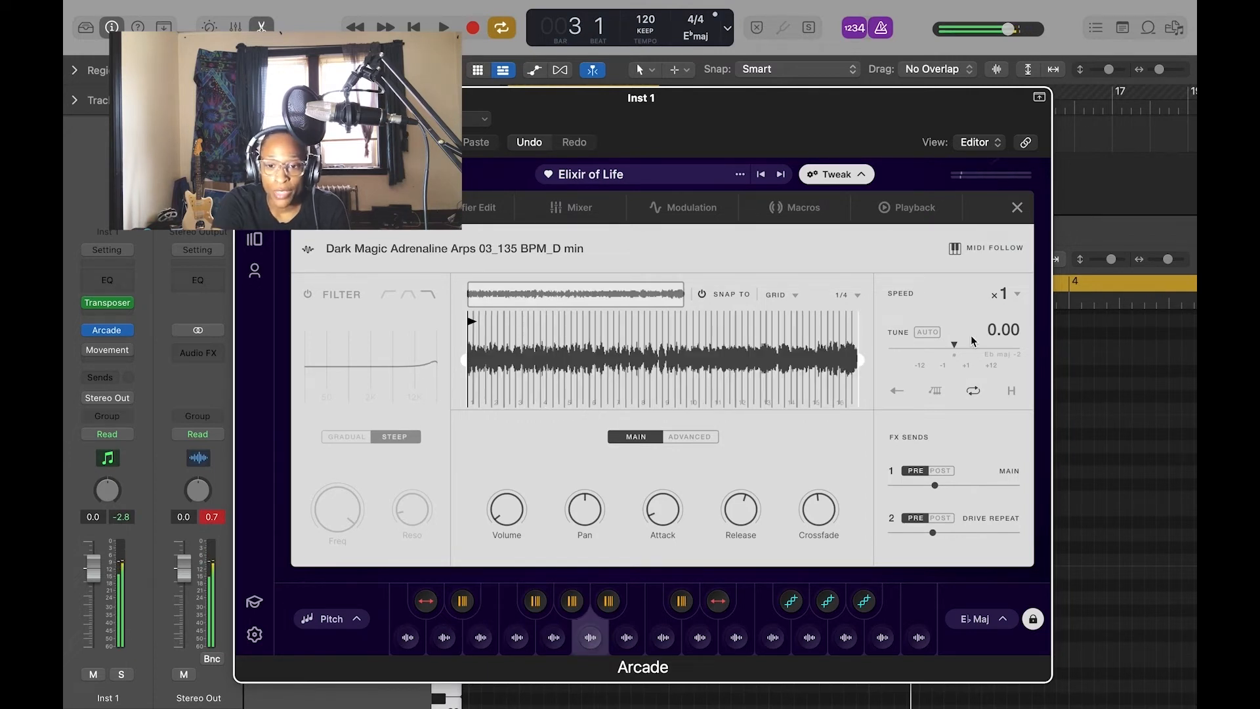
# Set the Dark Magic Adrenaline Arps 03 sample's speed to 1/2 and try its reverse option and the playback option beside it.
pyautogui.click(1014, 297)
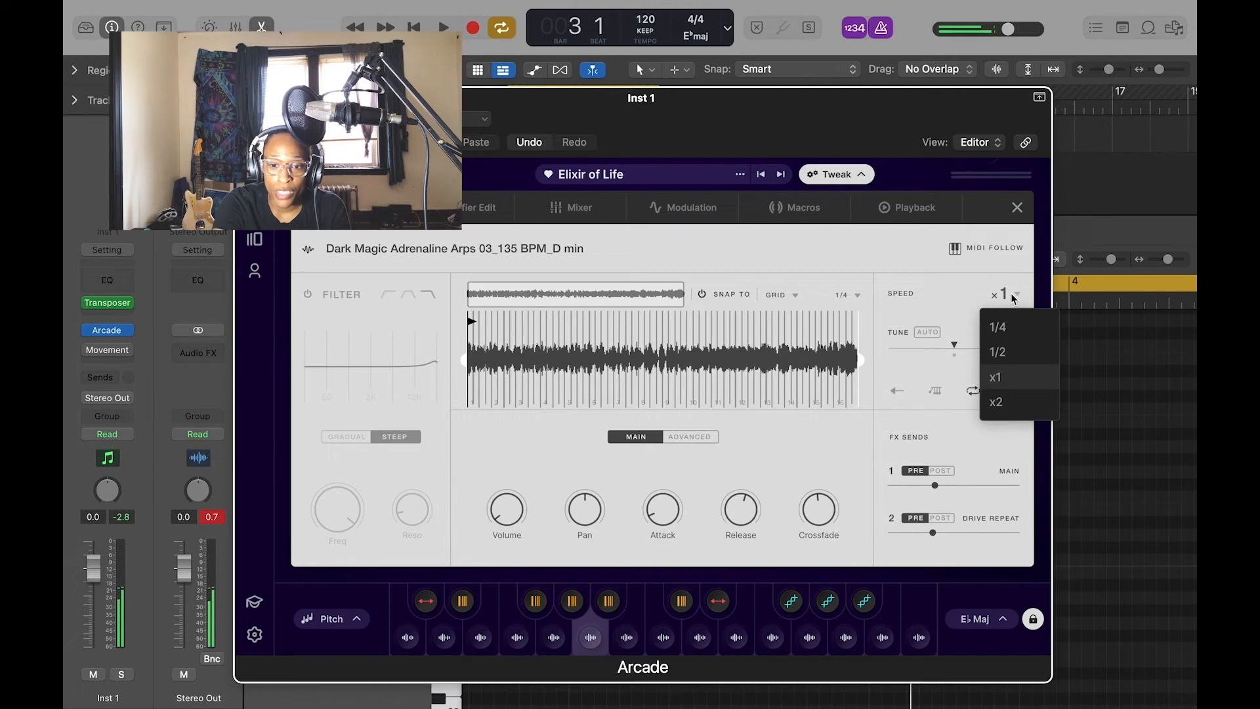
pyautogui.click(1008, 348)
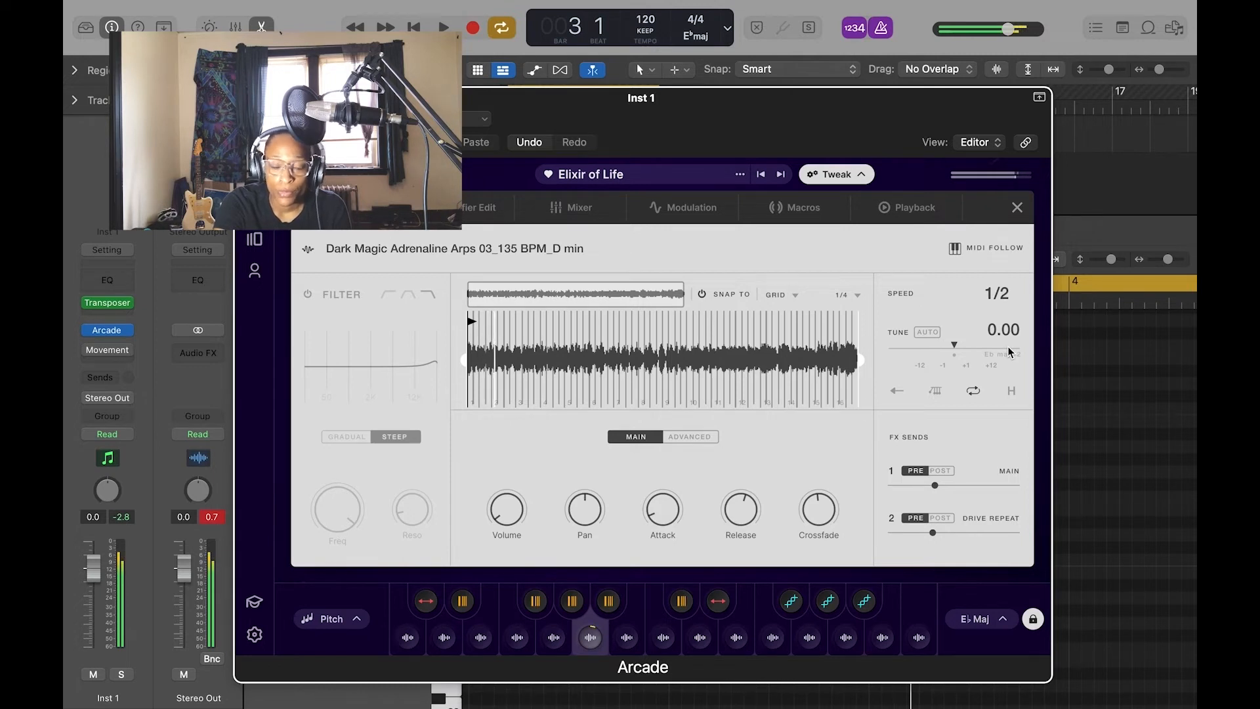
pyautogui.click(900, 394)
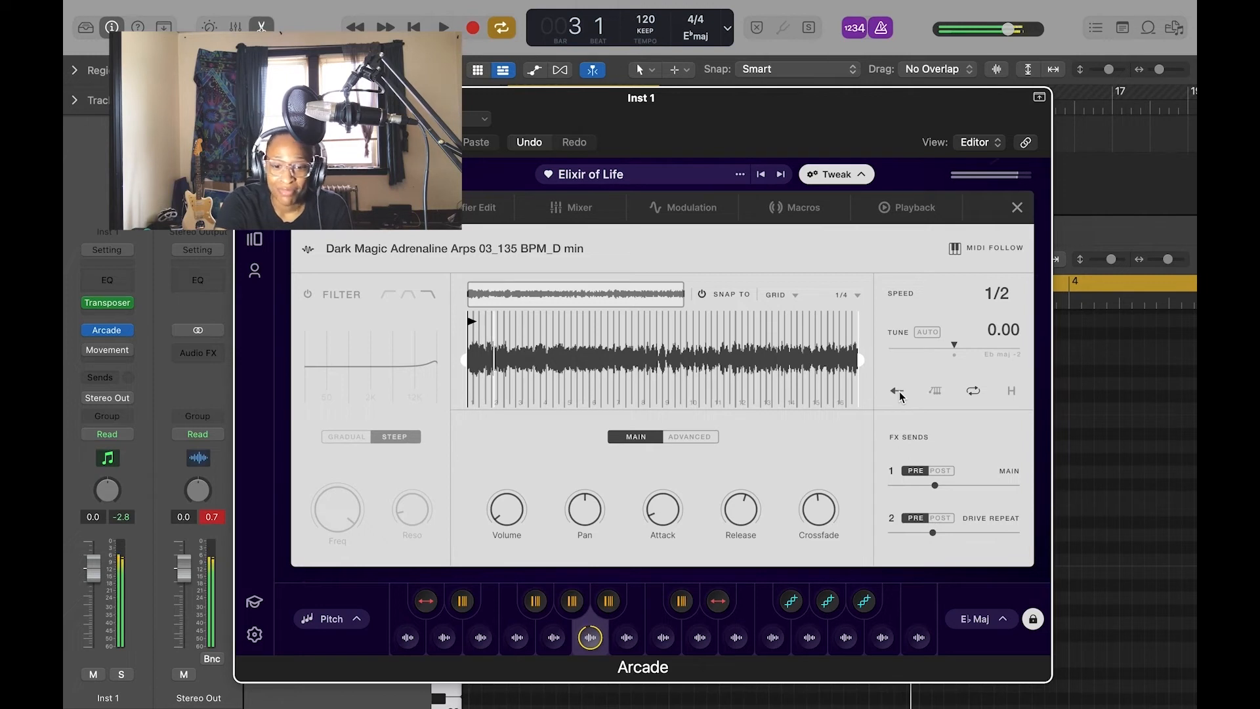
pyautogui.click(936, 392)
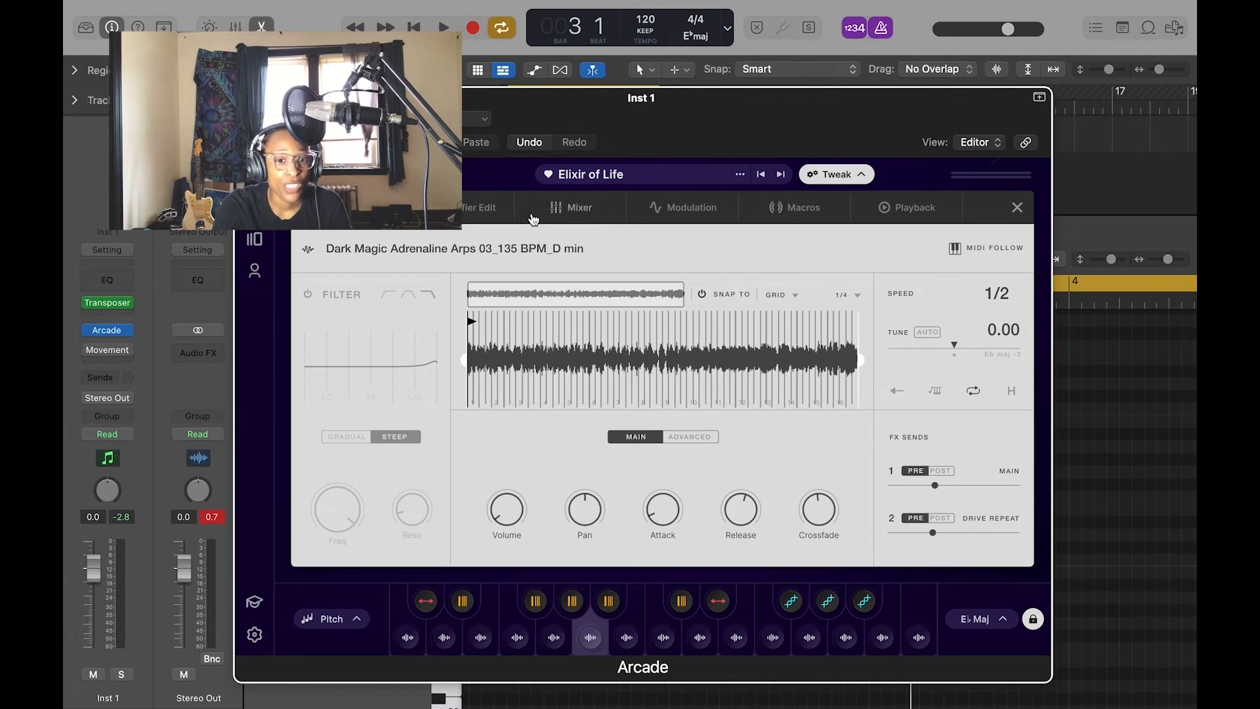
# Open the modifier editor, play the Playhead modifiers, and try Reverse on the x2 Playhead modifier before turning it off again.
pyautogui.click(480, 211)
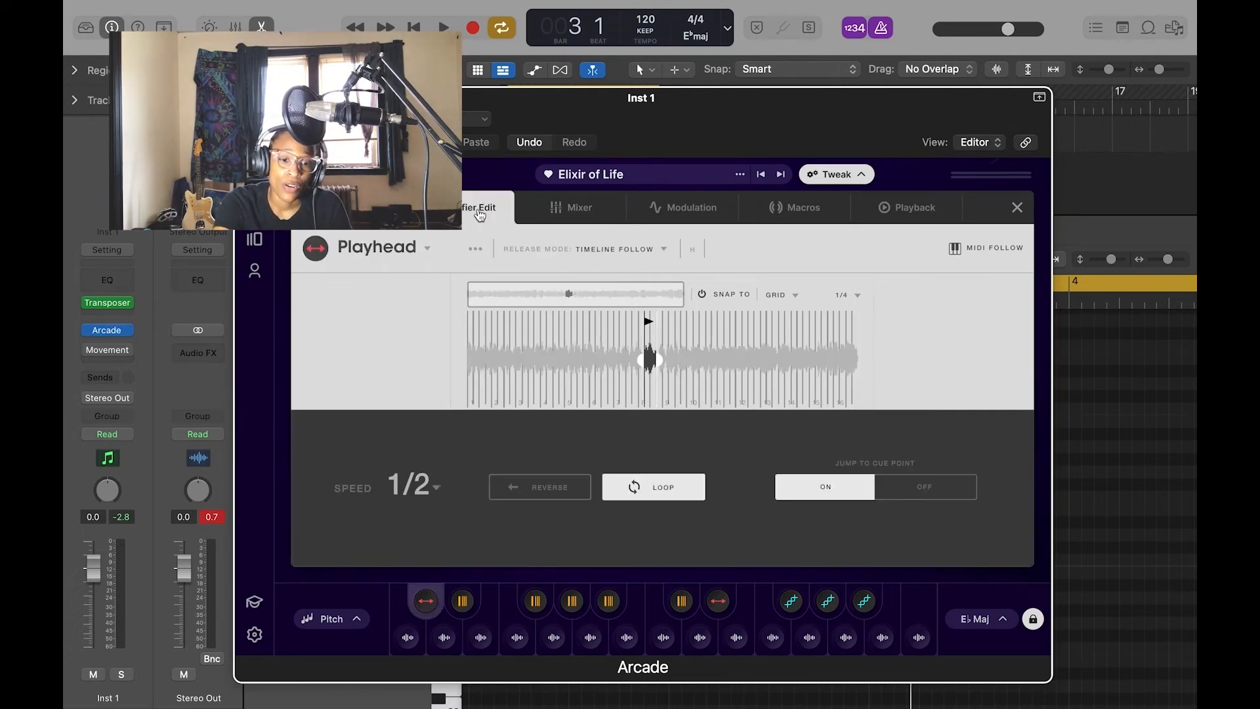
pyautogui.click(424, 605)
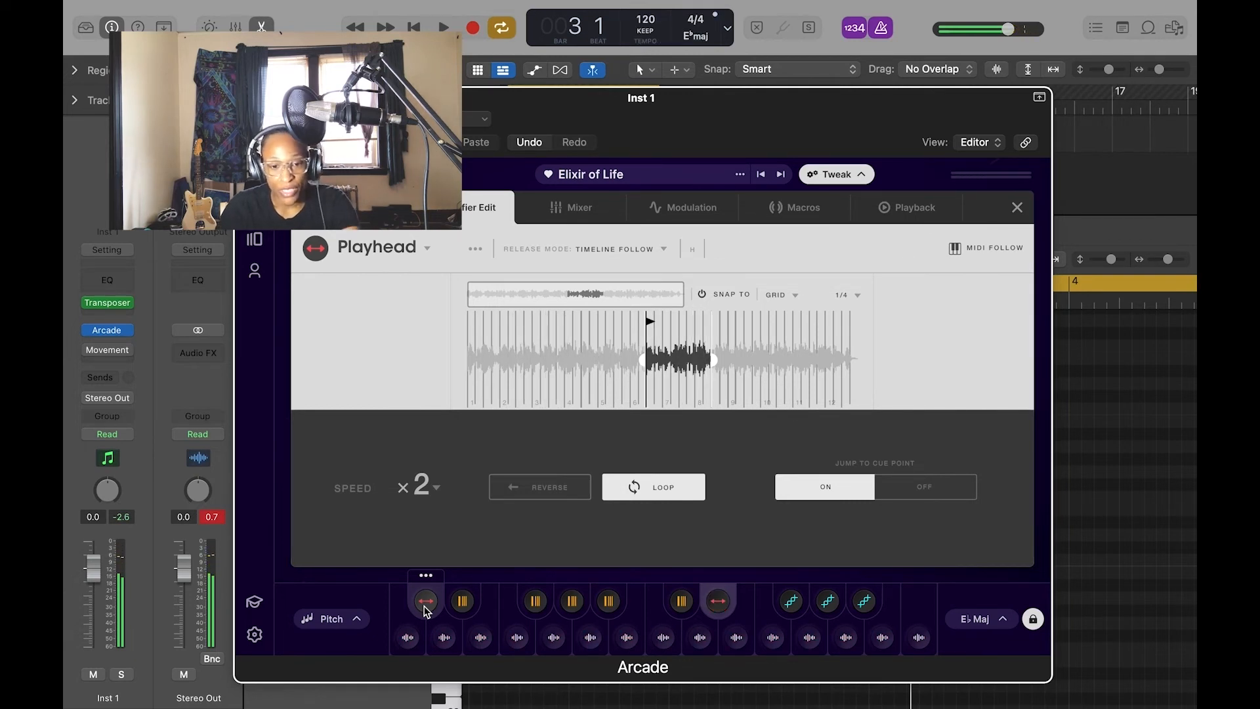
pyautogui.click(543, 487)
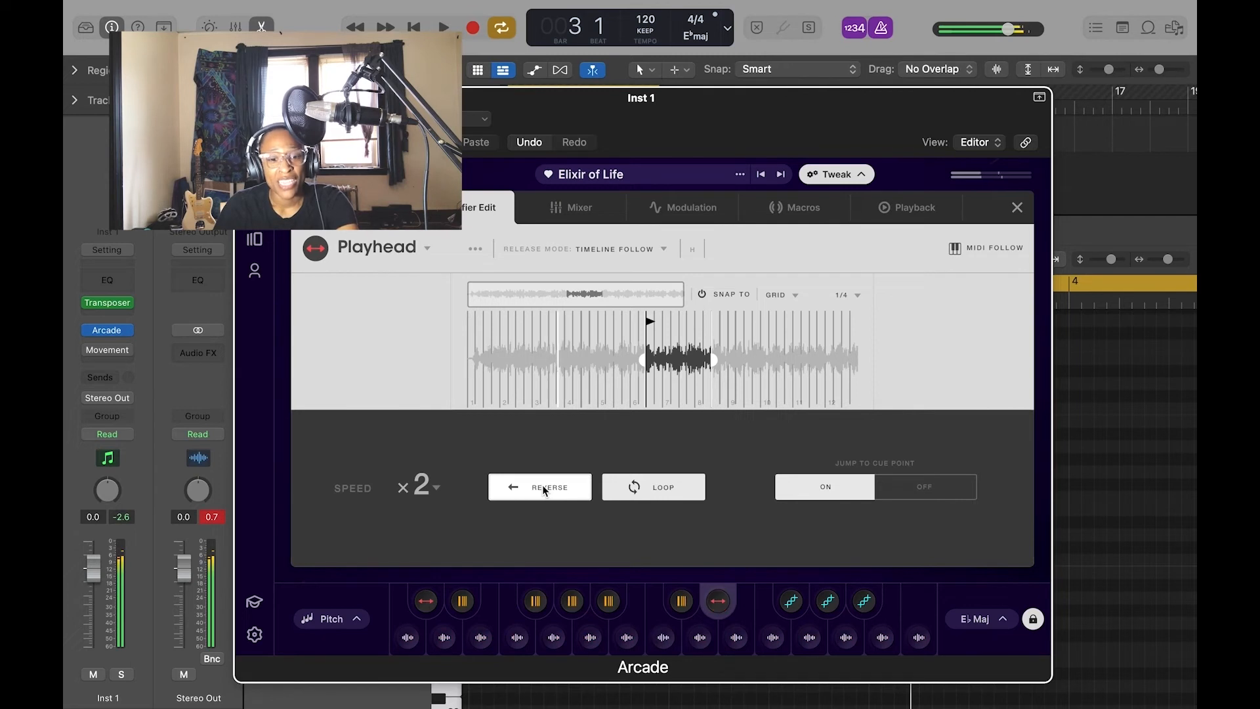
pyautogui.click(543, 490)
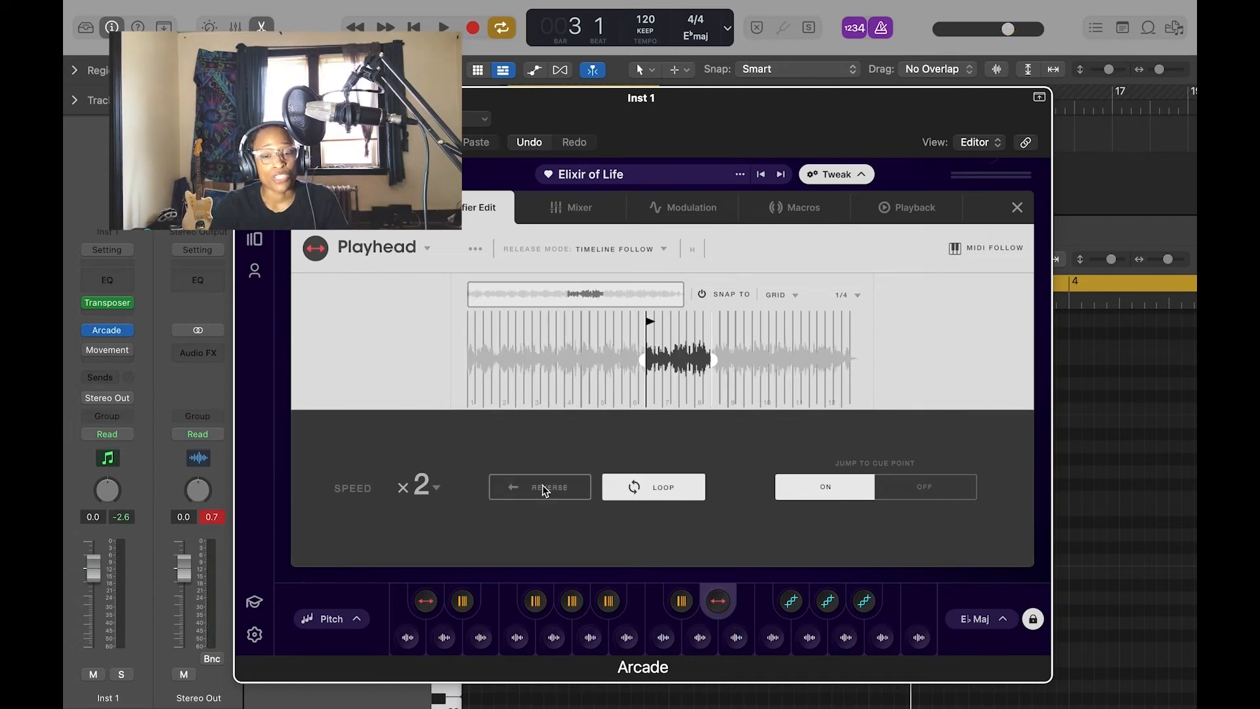
# Audition the Repeater and Resequence modifiers, and change the second Resequence modifier to a Playhead with x1 speed.
pyautogui.click(620, 597)
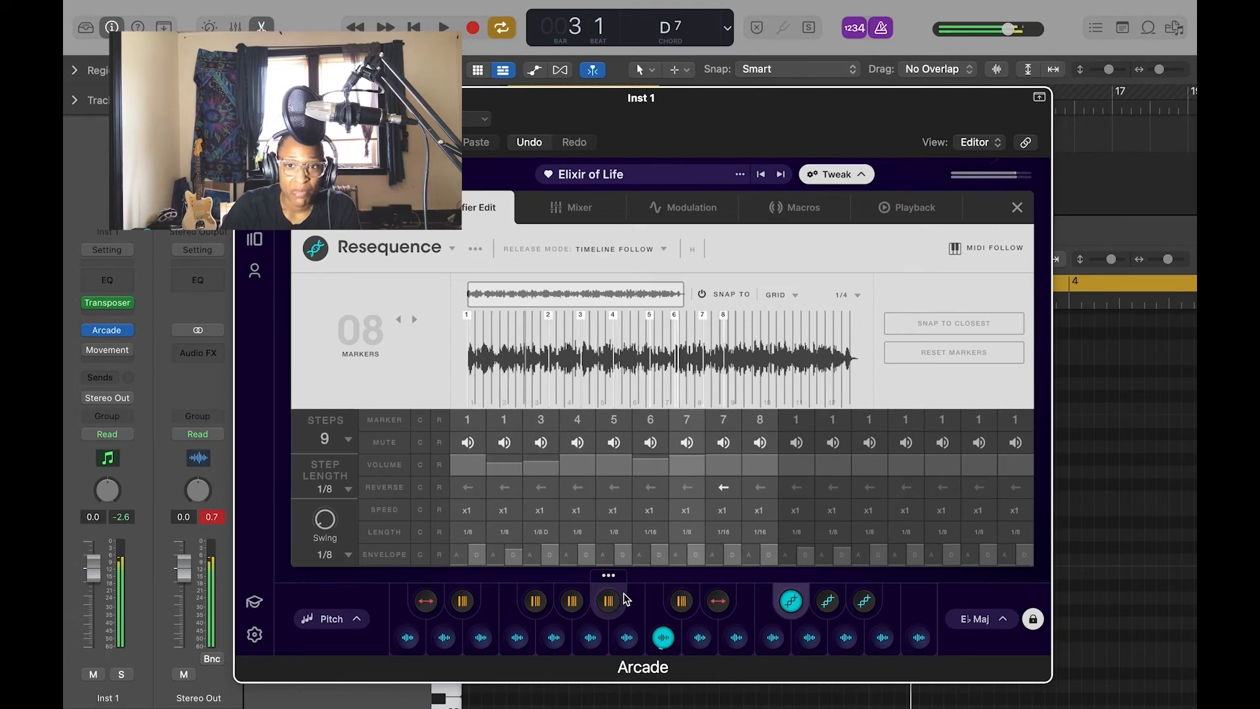
pyautogui.click(828, 600)
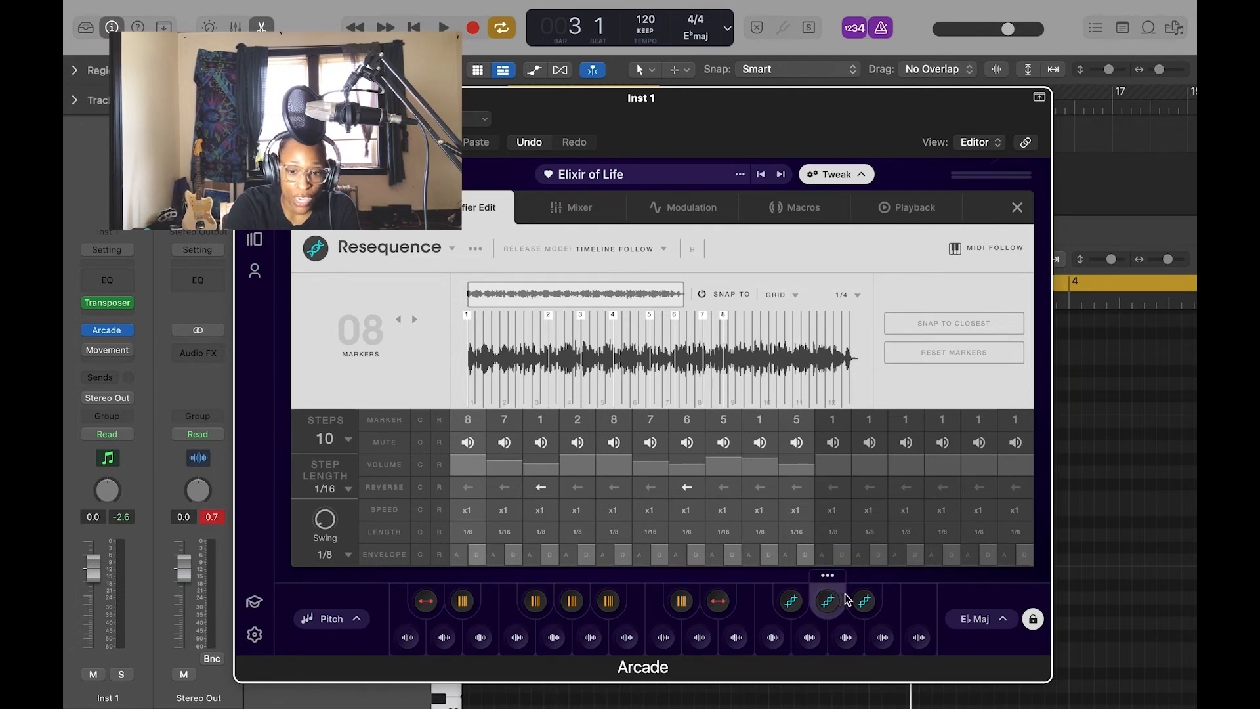
pyautogui.click(409, 250)
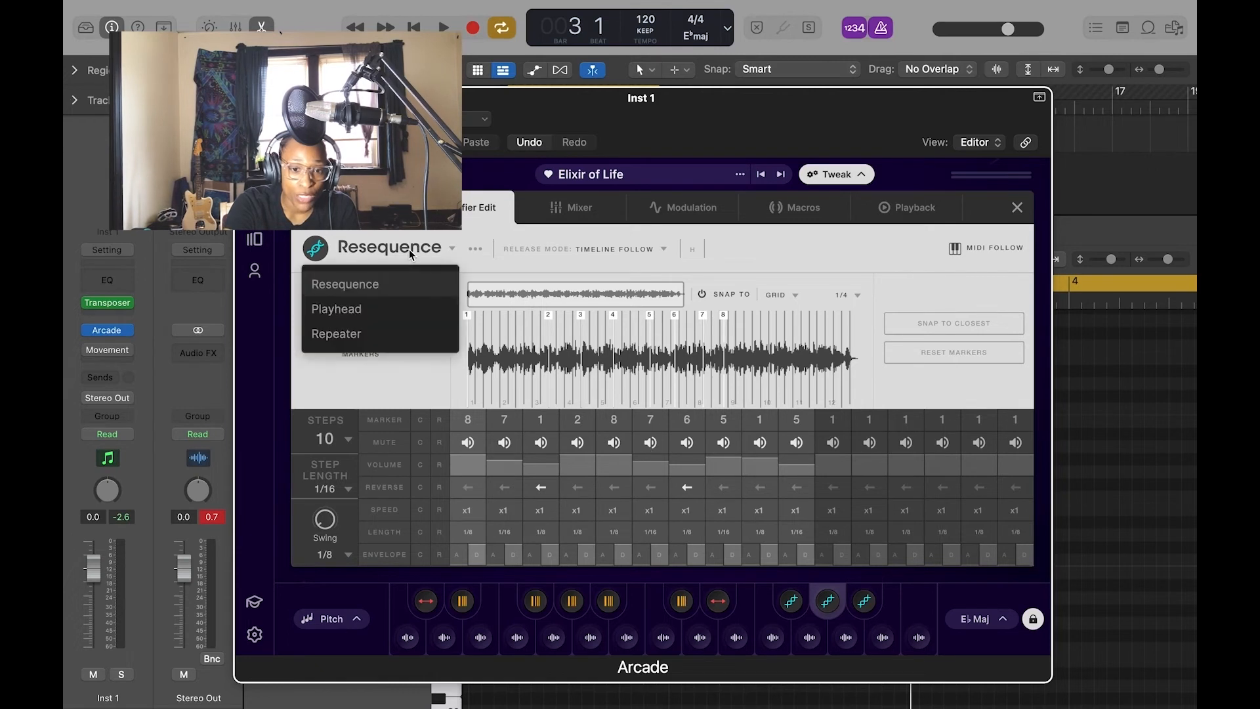
pyautogui.click(403, 308)
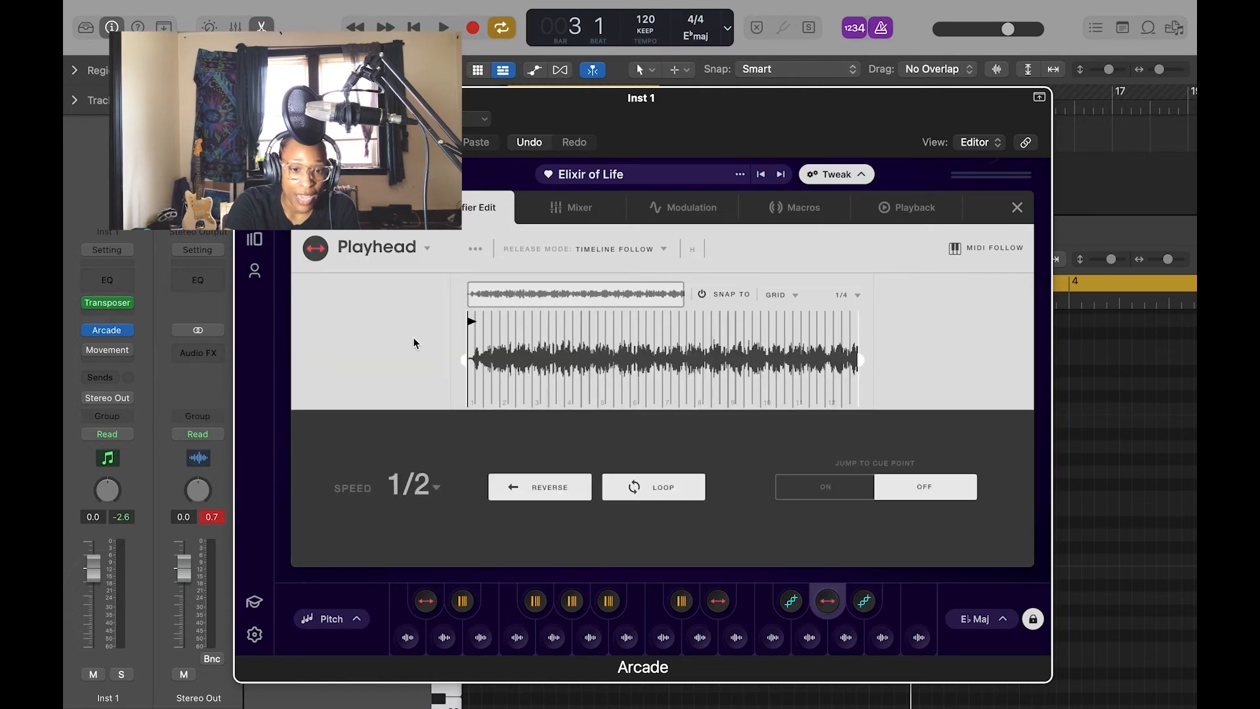
pyautogui.click(437, 484)
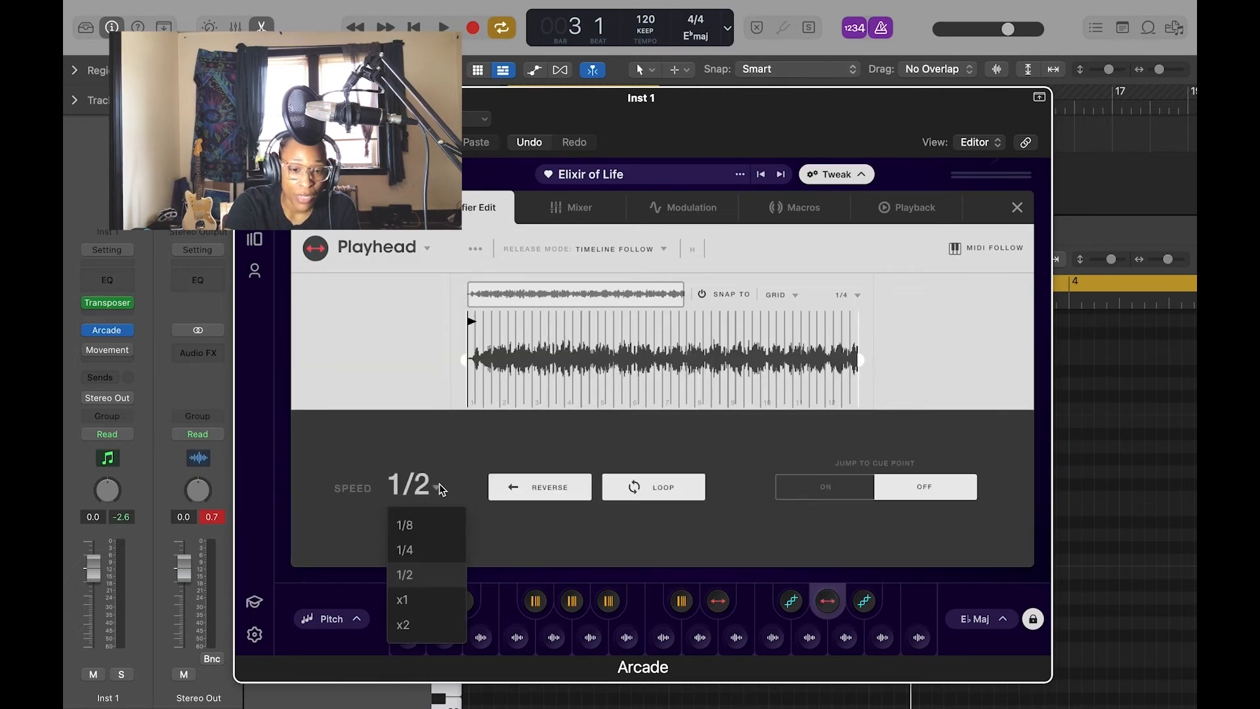
pyautogui.click(441, 602)
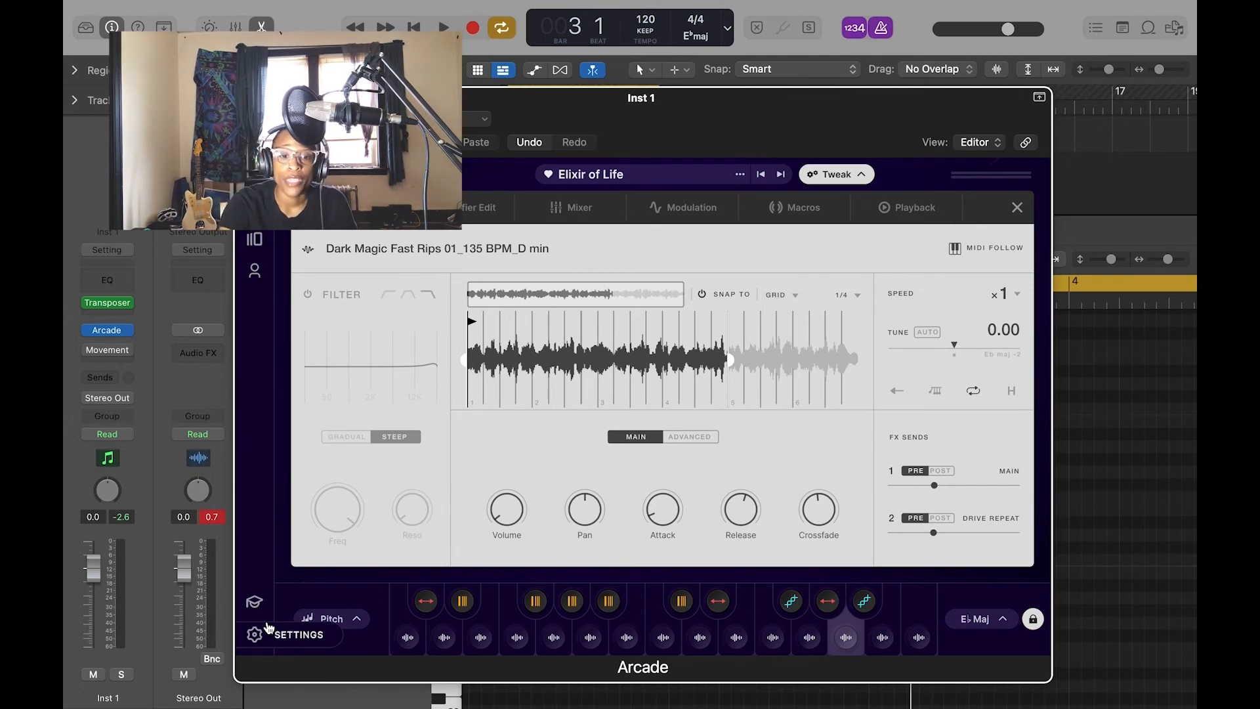
# Set the kit's overall playback speed to /2 and audition it.
pyautogui.click(909, 209)
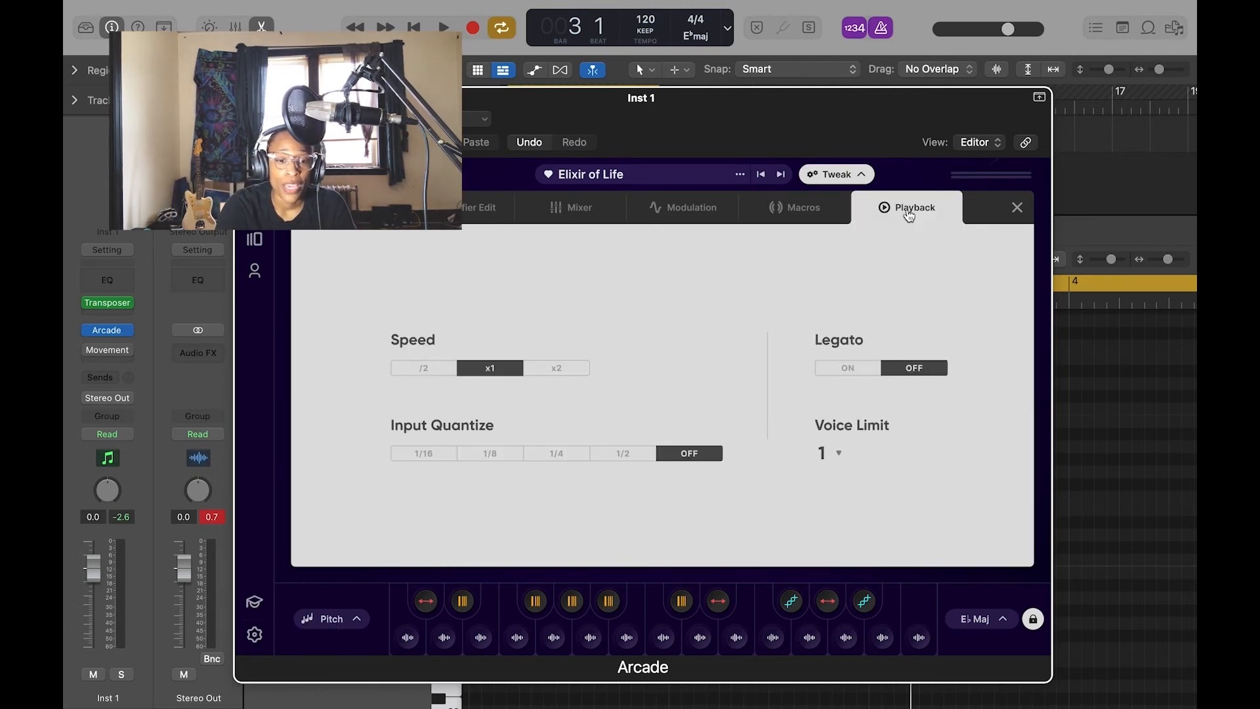
pyautogui.click(434, 368)
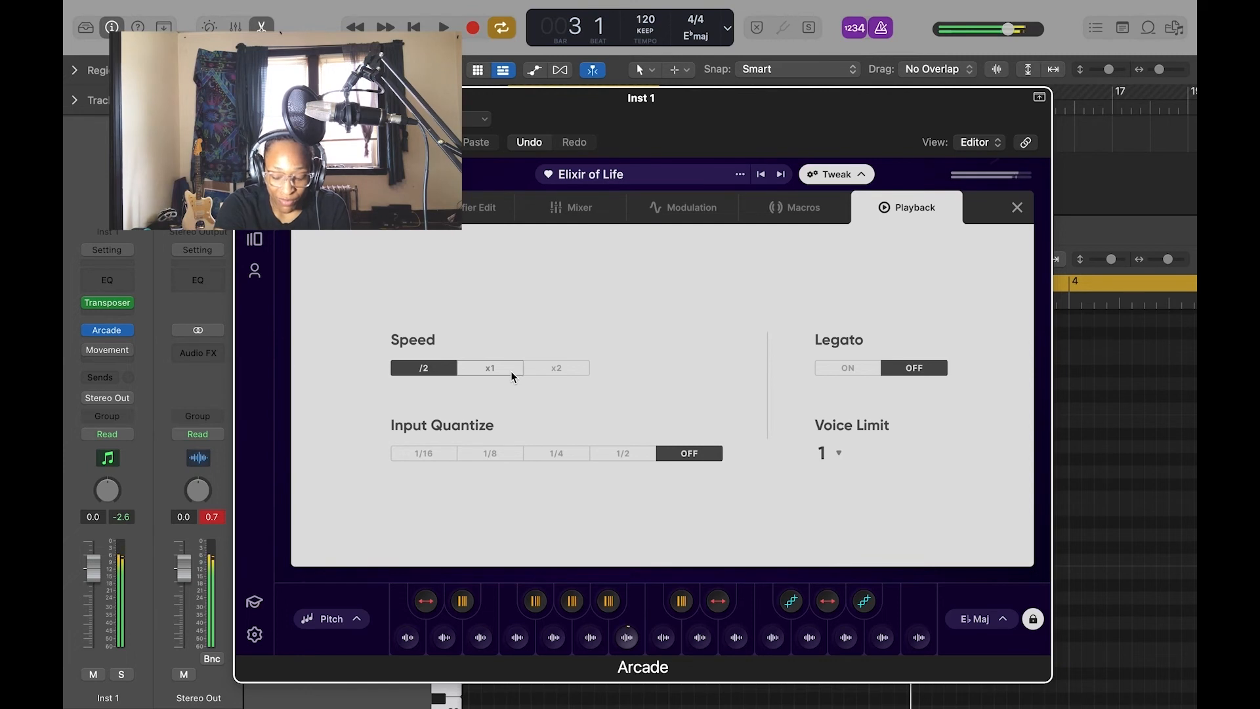
# Try the kit's x2 playback speed, return the speed to /2, and set the voice limit to 8.
pyautogui.click(567, 367)
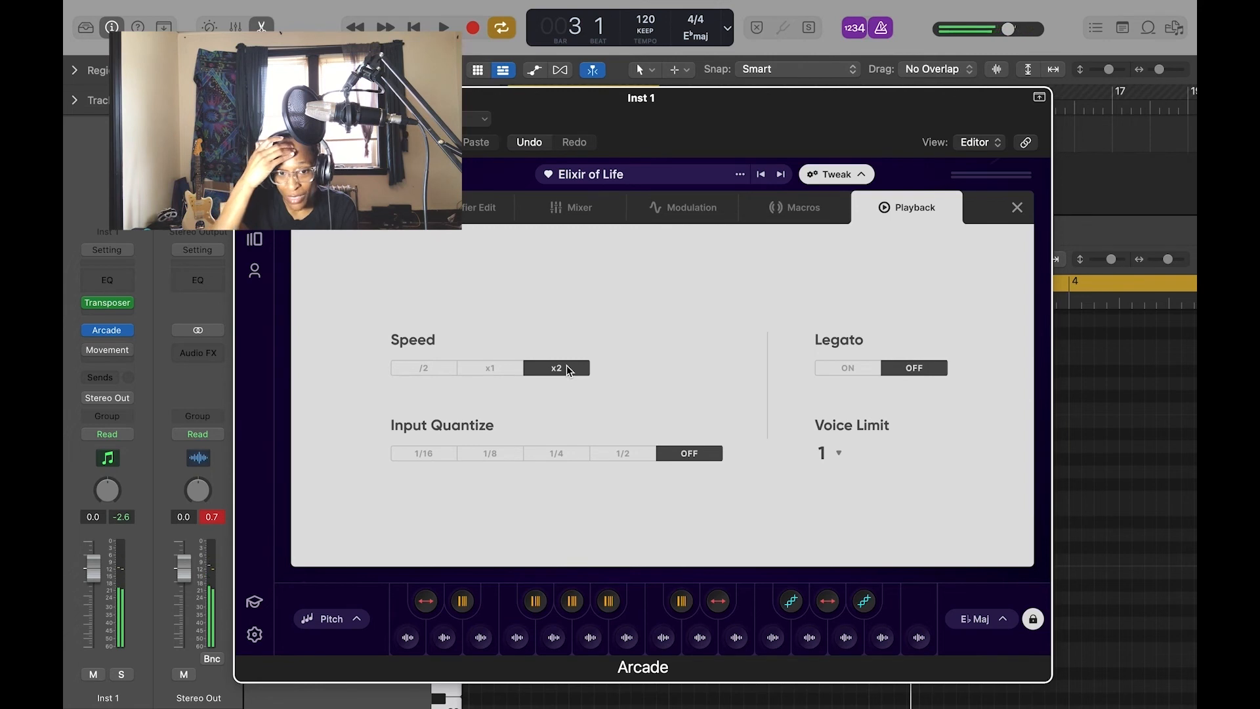
pyautogui.click(446, 369)
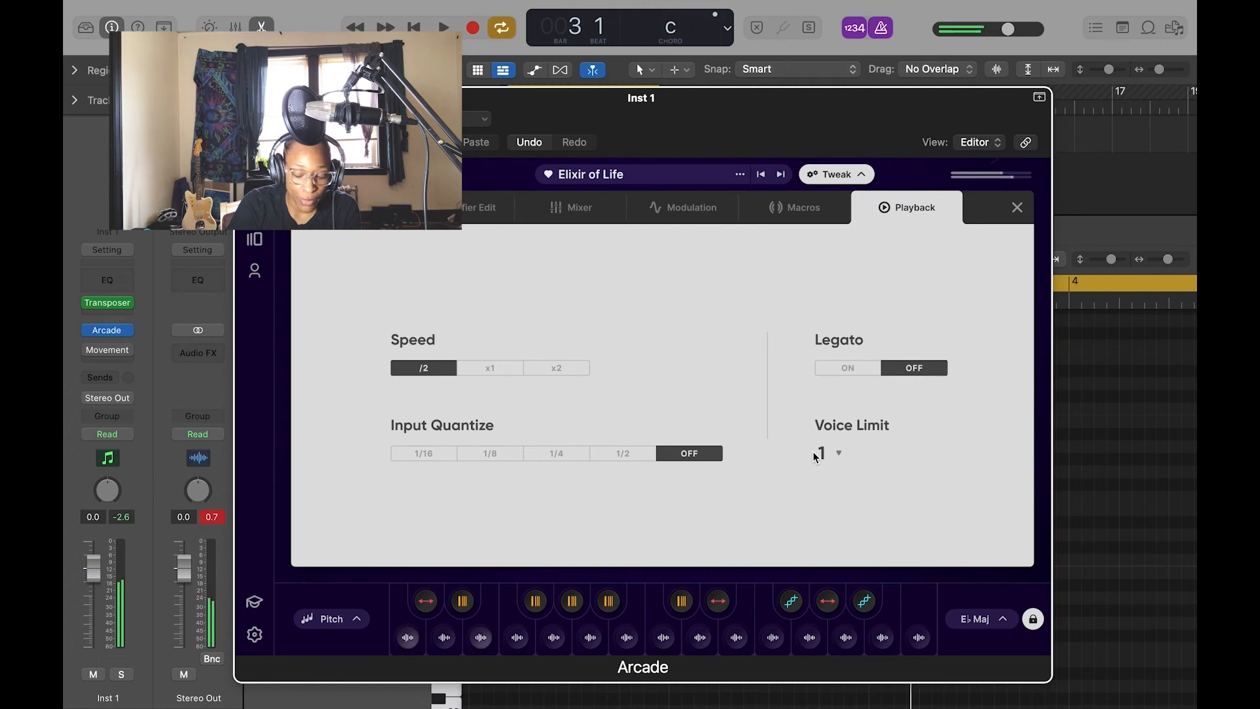
pyautogui.click(840, 453)
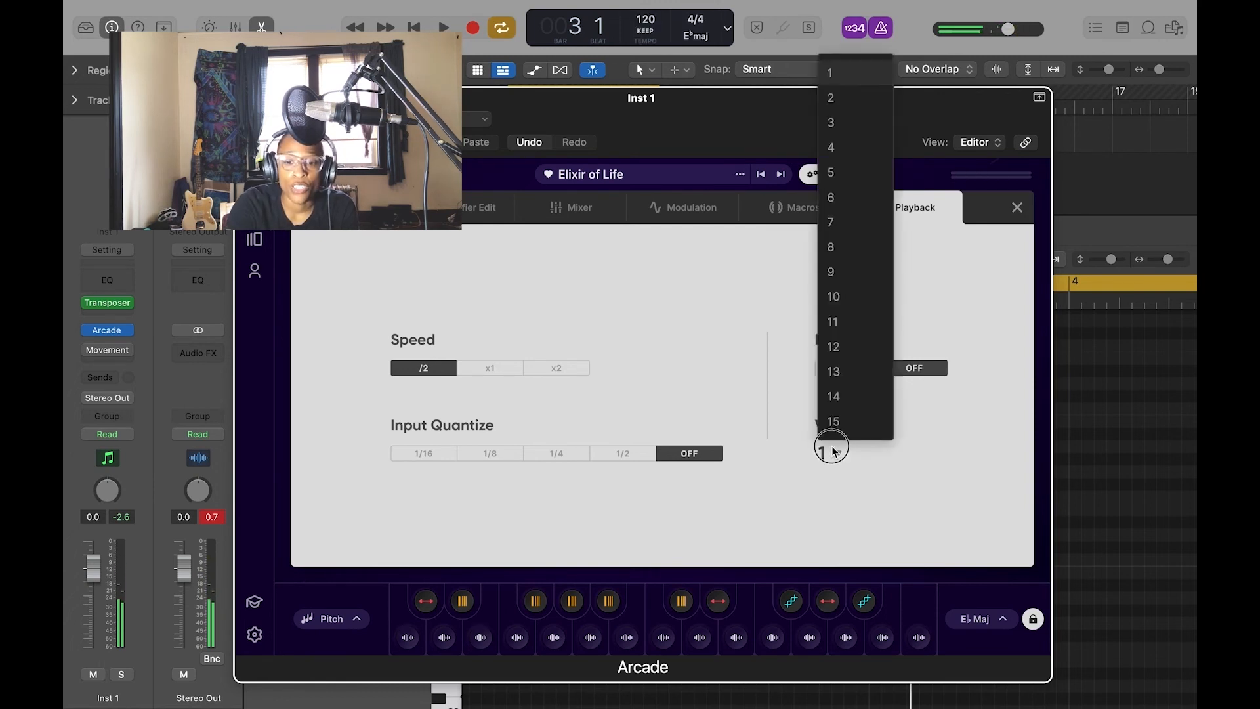
pyautogui.click(848, 255)
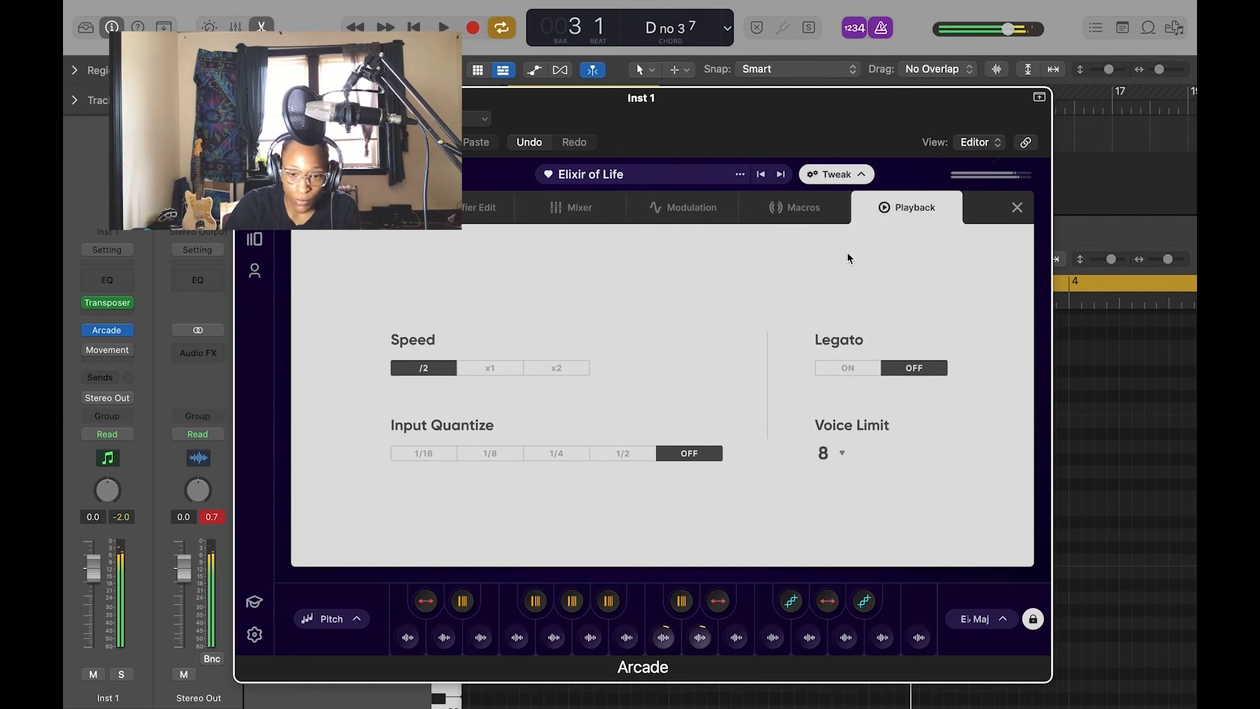
# Hide the plug-in window and record two held notes over the first two bars of the Inst 1 track.
pyautogui.press('v')
pyautogui.click(479, 29)
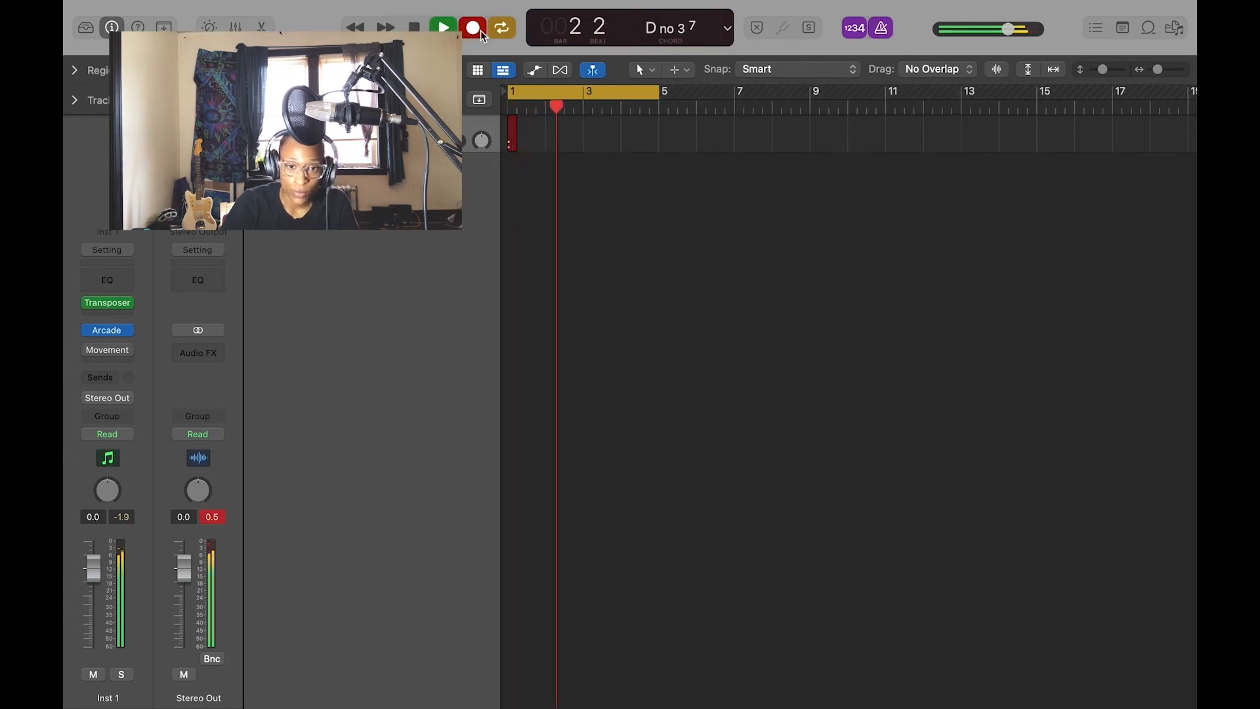
pyautogui.press('space')
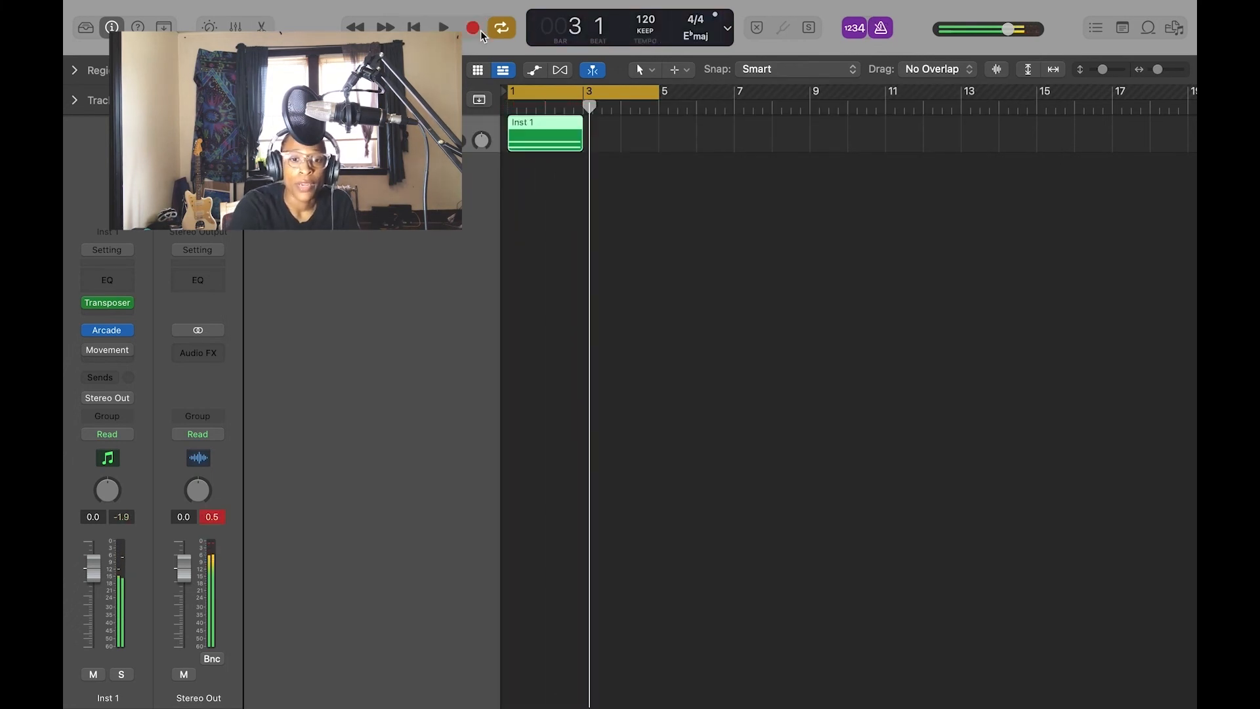
# Fit both recorded notes to the region's full two bars in the Piano Roll, then loop the region to bar 5 and audition it.
pyautogui.doubleClick(559, 132)
pyautogui.moveTo(723, 589); pyautogui.dragTo(613, 417)
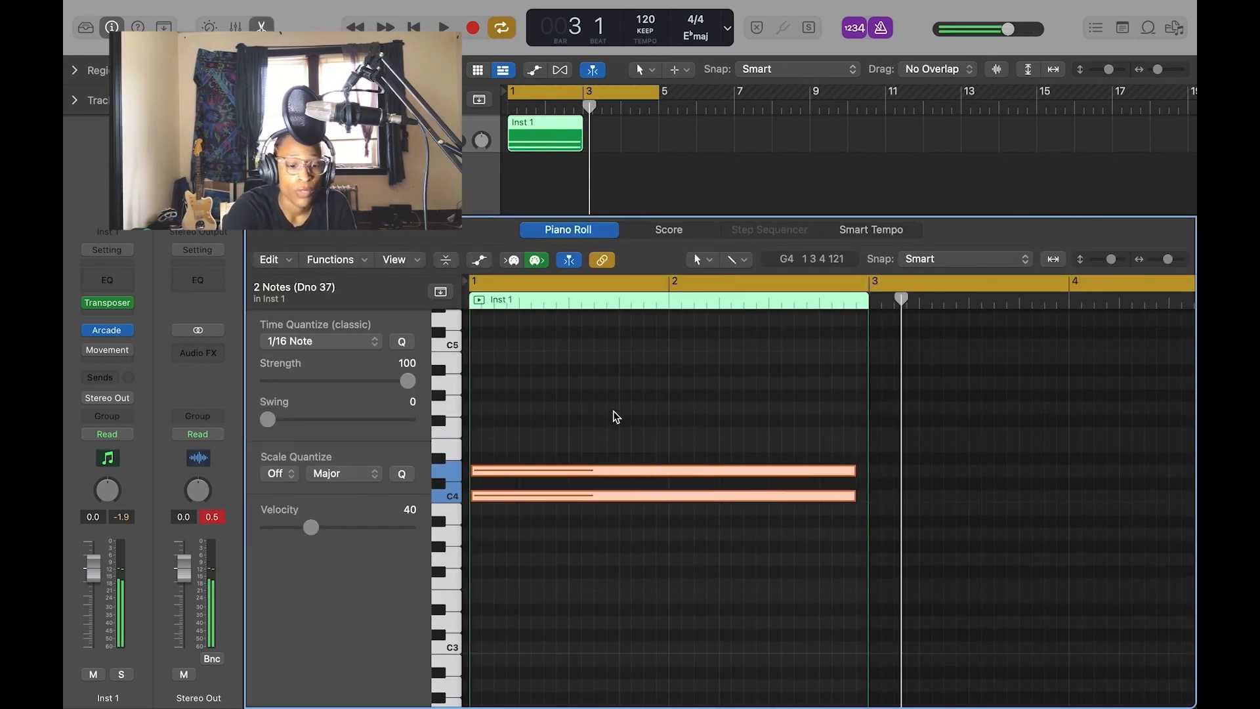
pyautogui.moveTo(582, 125); pyautogui.dragTo(664, 142)
pyautogui.press('space')
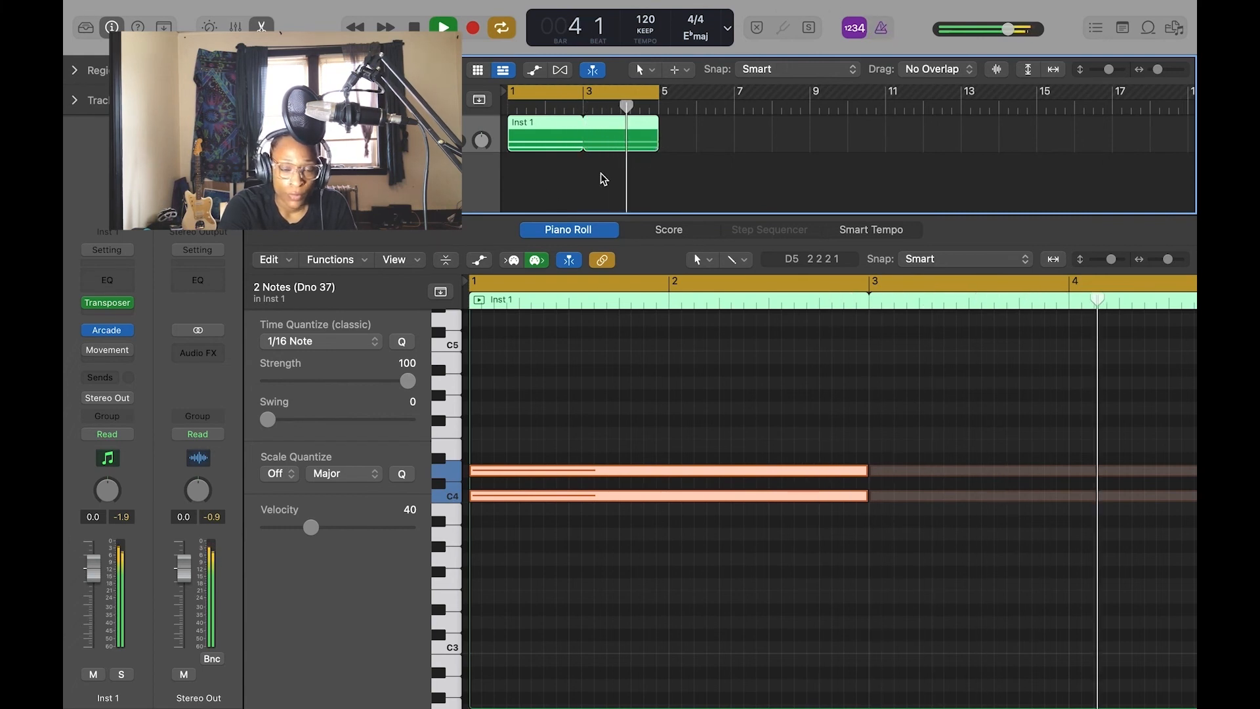
pyautogui.press('space')
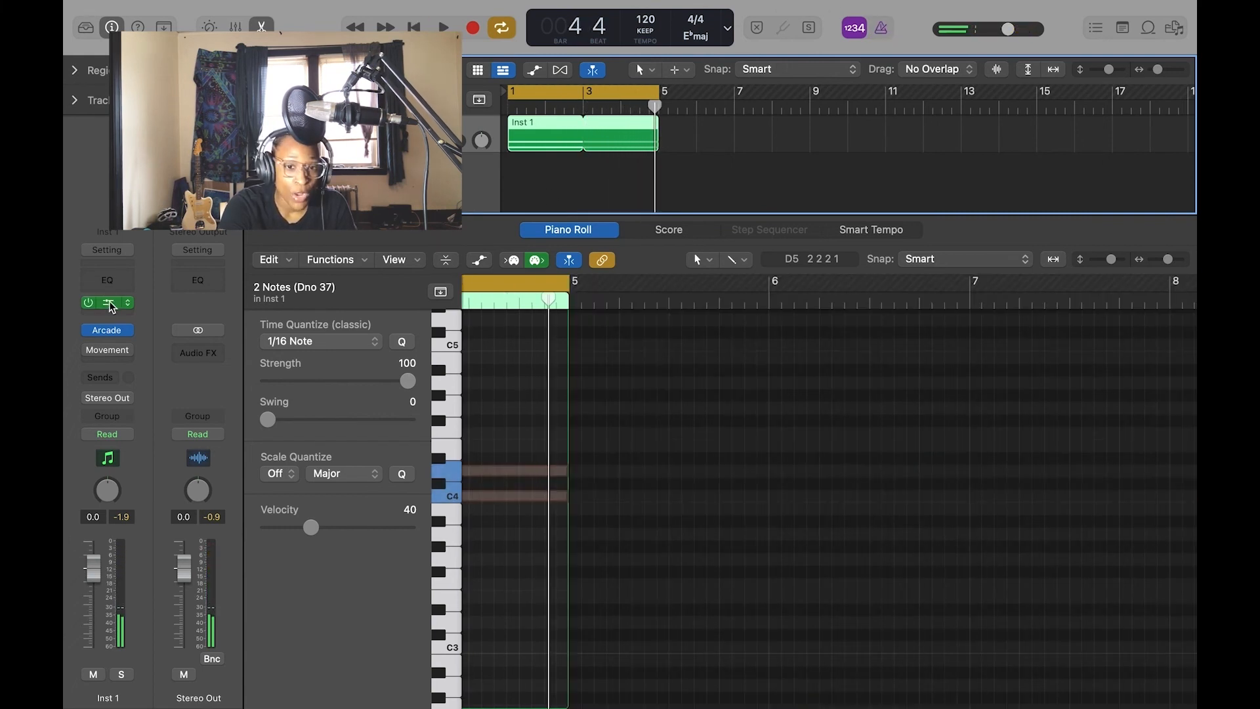
# Try the Transposer at 0 semitones while playing the loop, then lower the transposition again.
pyautogui.click(110, 304)
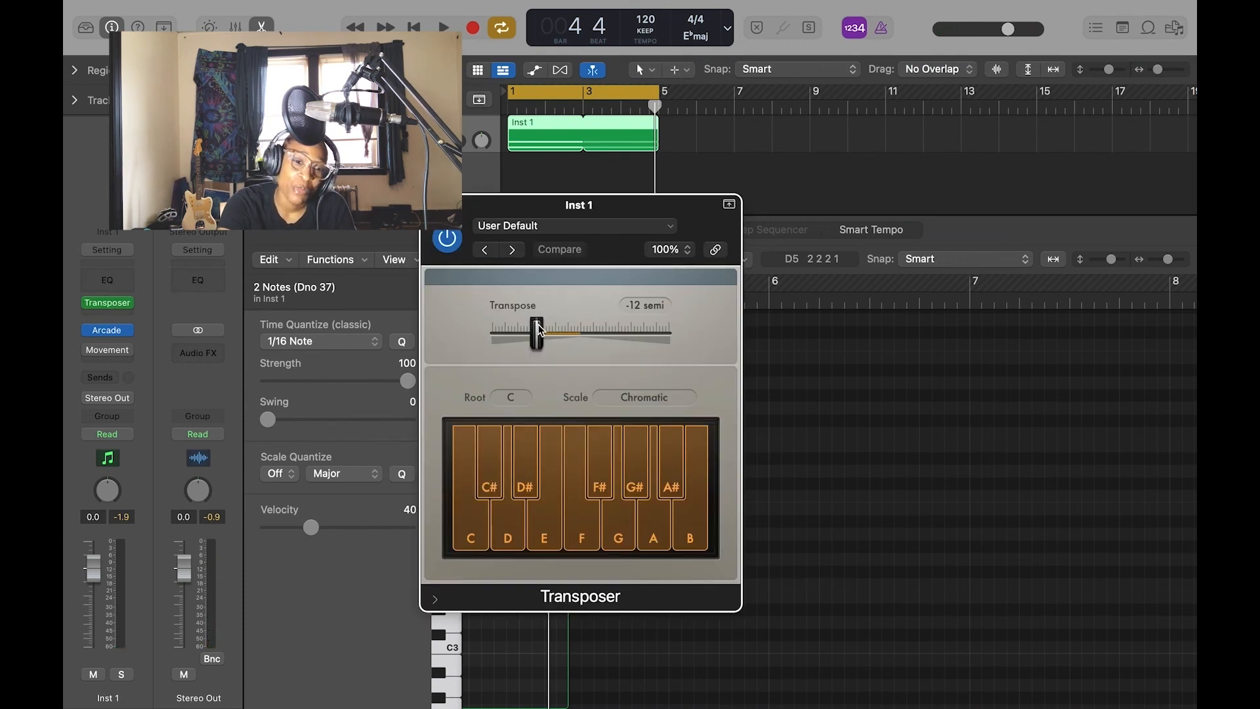
pyautogui.moveTo(538, 324); pyautogui.dragTo(584, 333)
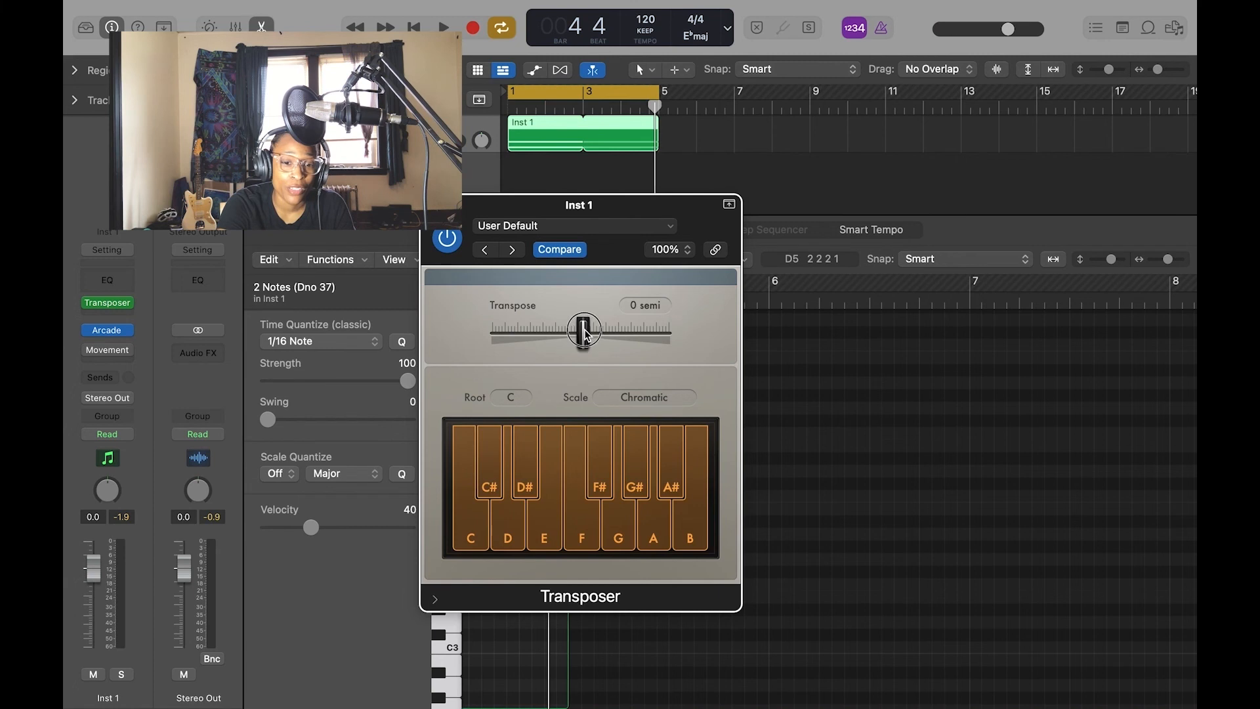
pyautogui.press('space')
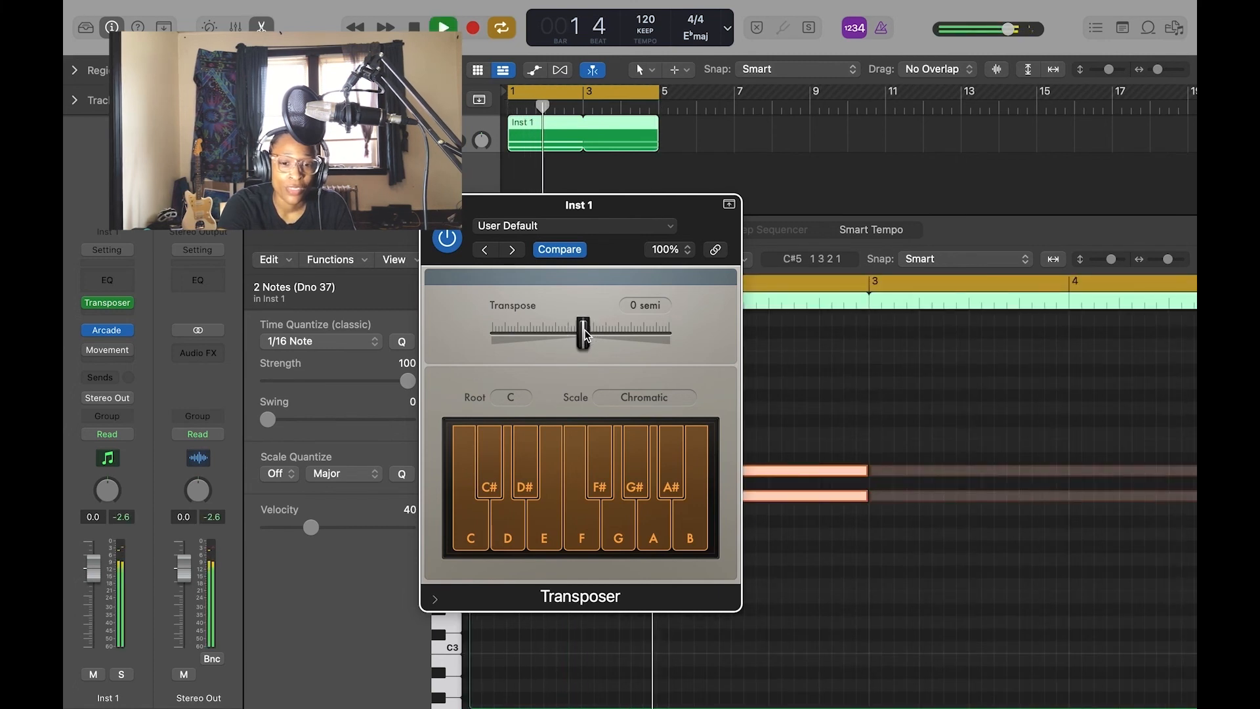
pyautogui.press('space')
pyautogui.moveTo(586, 334); pyautogui.dragTo(552, 333)
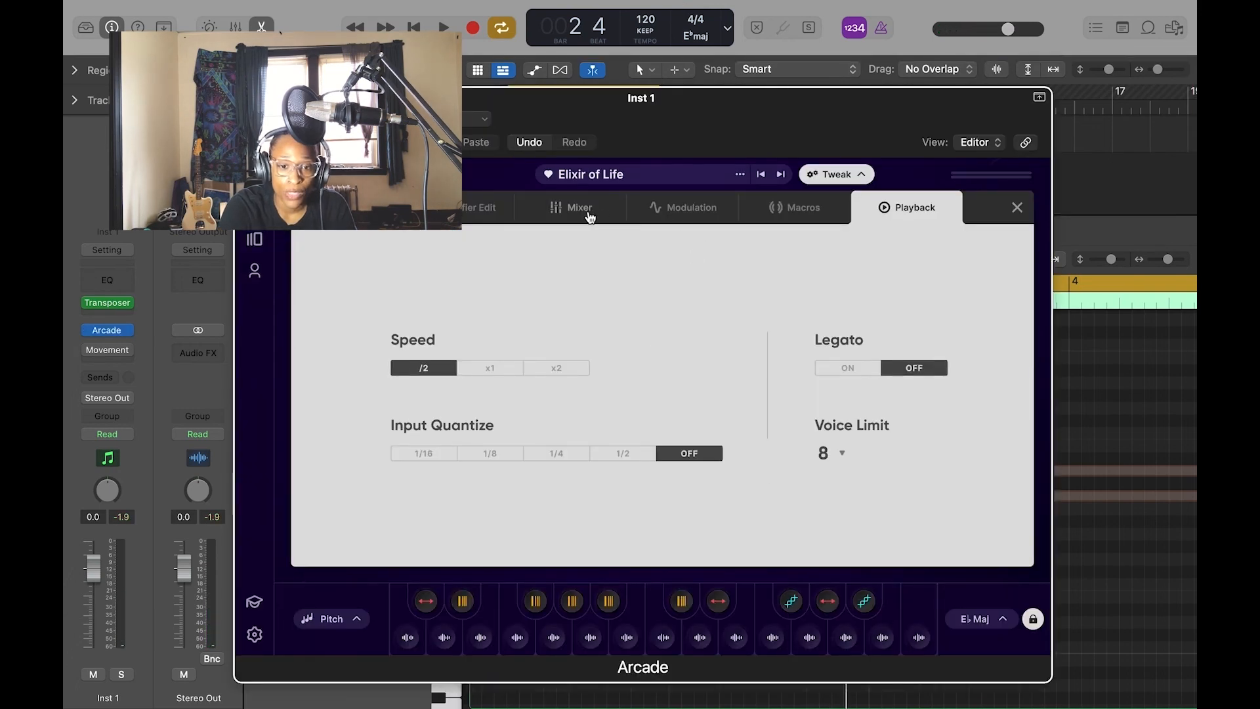
# Pan the Dark Magic Adrenaline Arps 01 sample slightly left and Dark Magic Light Arps 01 slightly right, and audition the loop.
pyautogui.click(589, 216)
pyautogui.moveTo(752, 105); pyautogui.dragTo(760, 209)
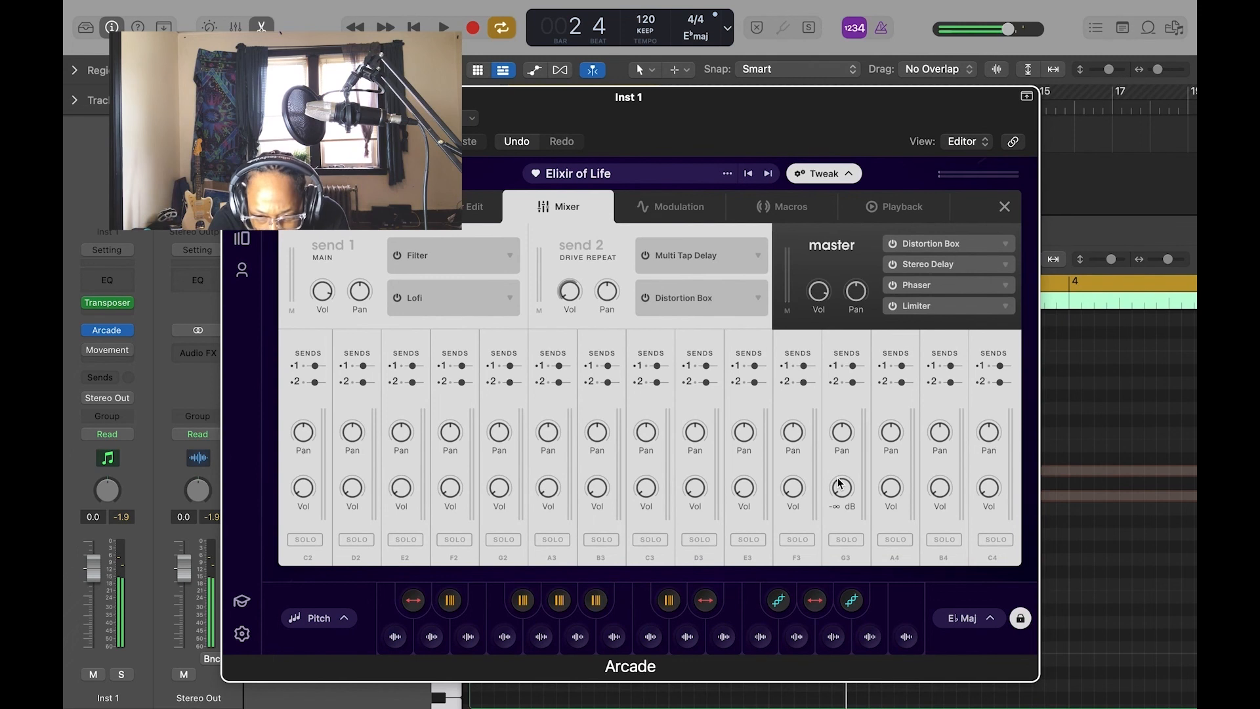
pyautogui.moveTo(990, 428); pyautogui.dragTo(991, 441)
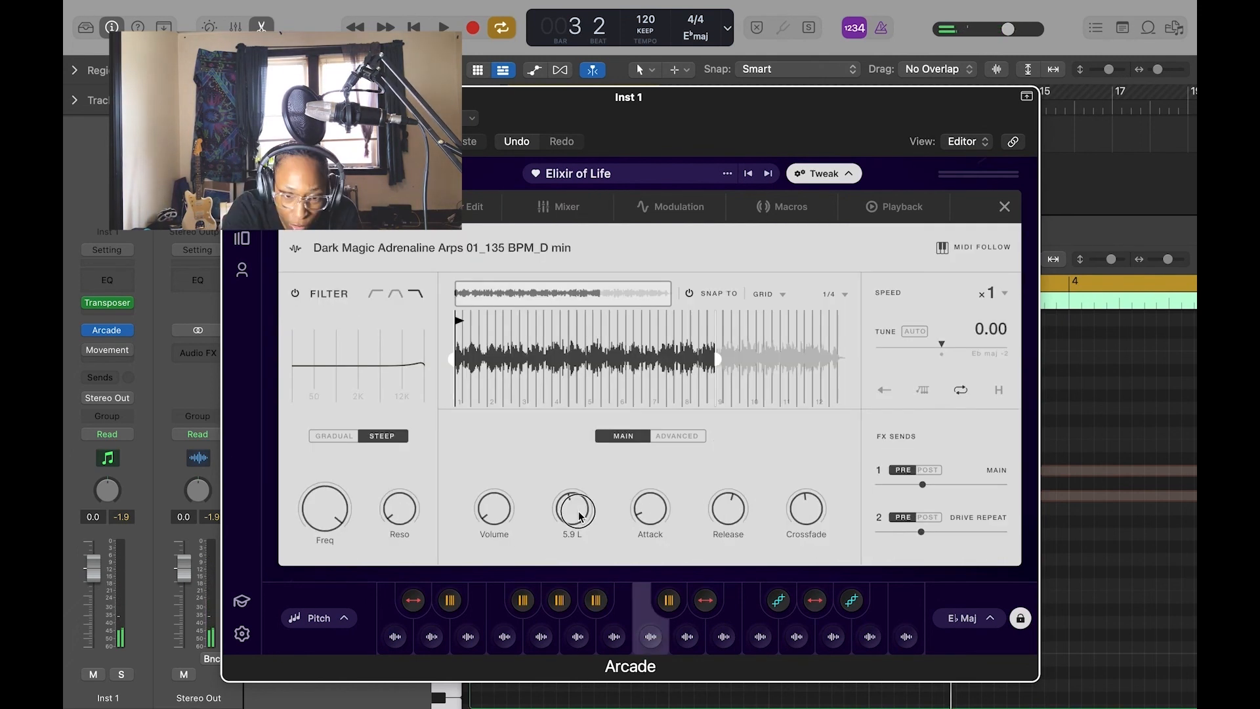
pyautogui.moveTo(577, 510); pyautogui.dragTo(577, 512)
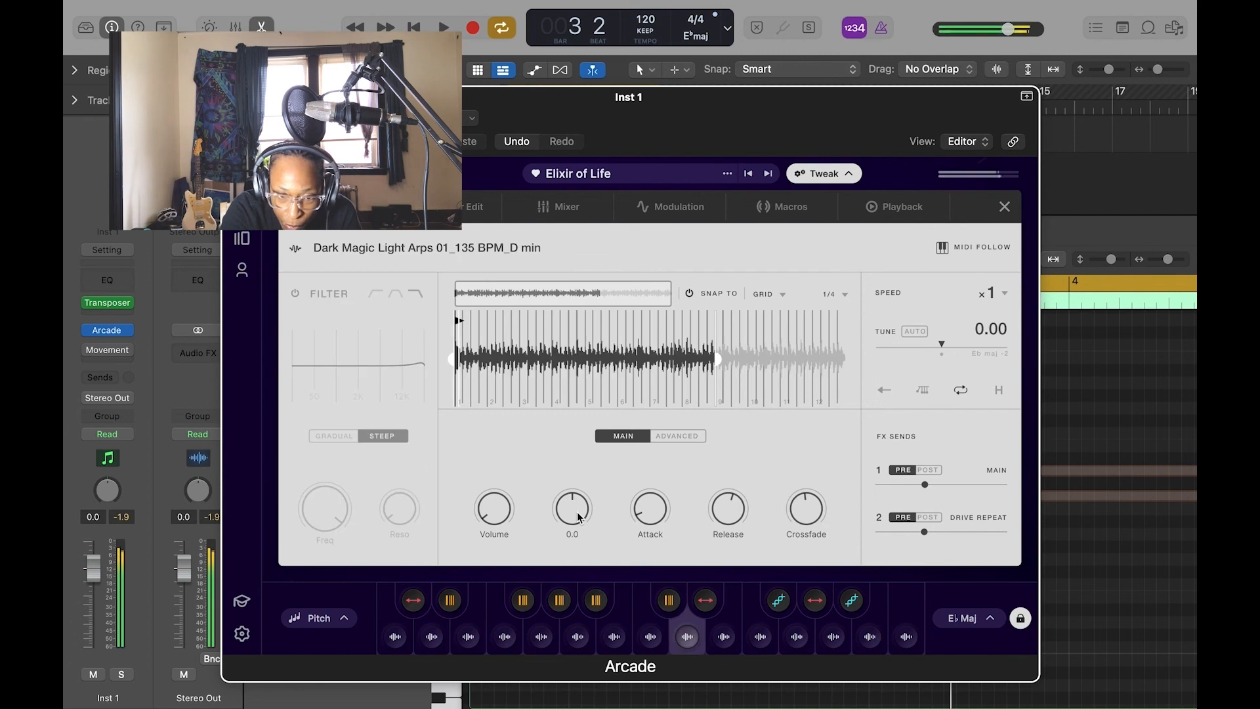
pyautogui.moveTo(578, 518); pyautogui.dragTo(577, 499)
pyautogui.press('space')
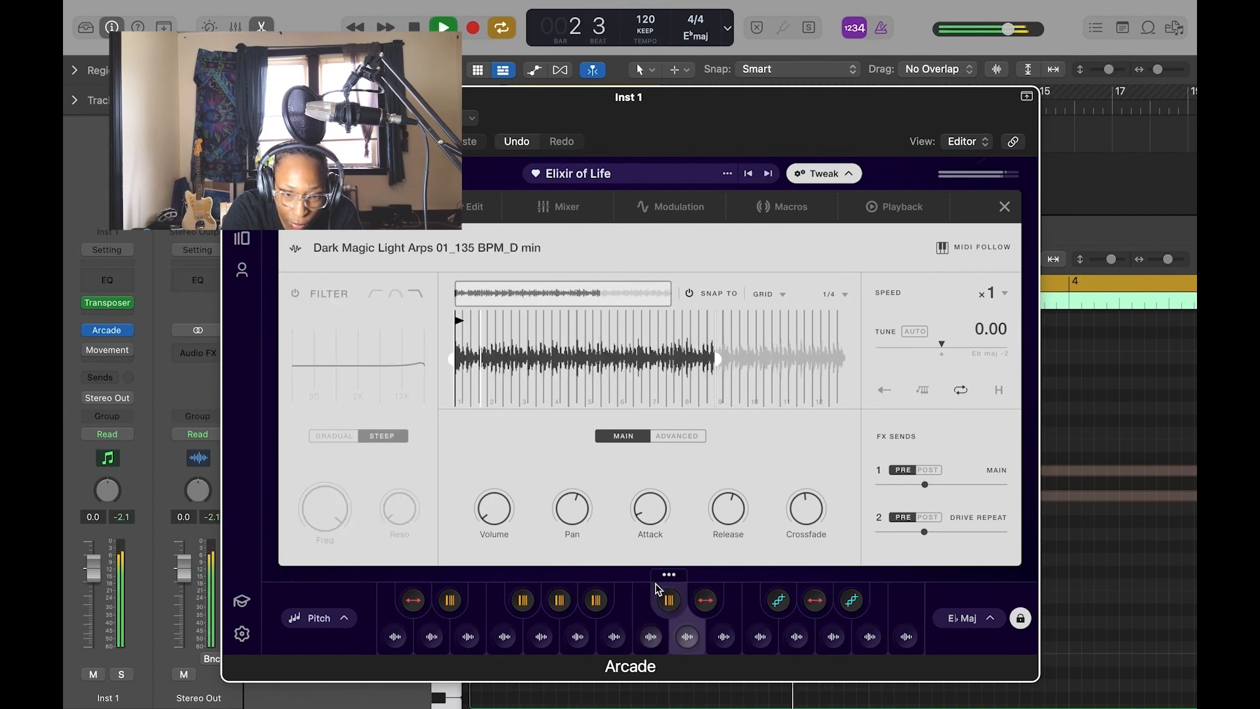
pyautogui.press('space')
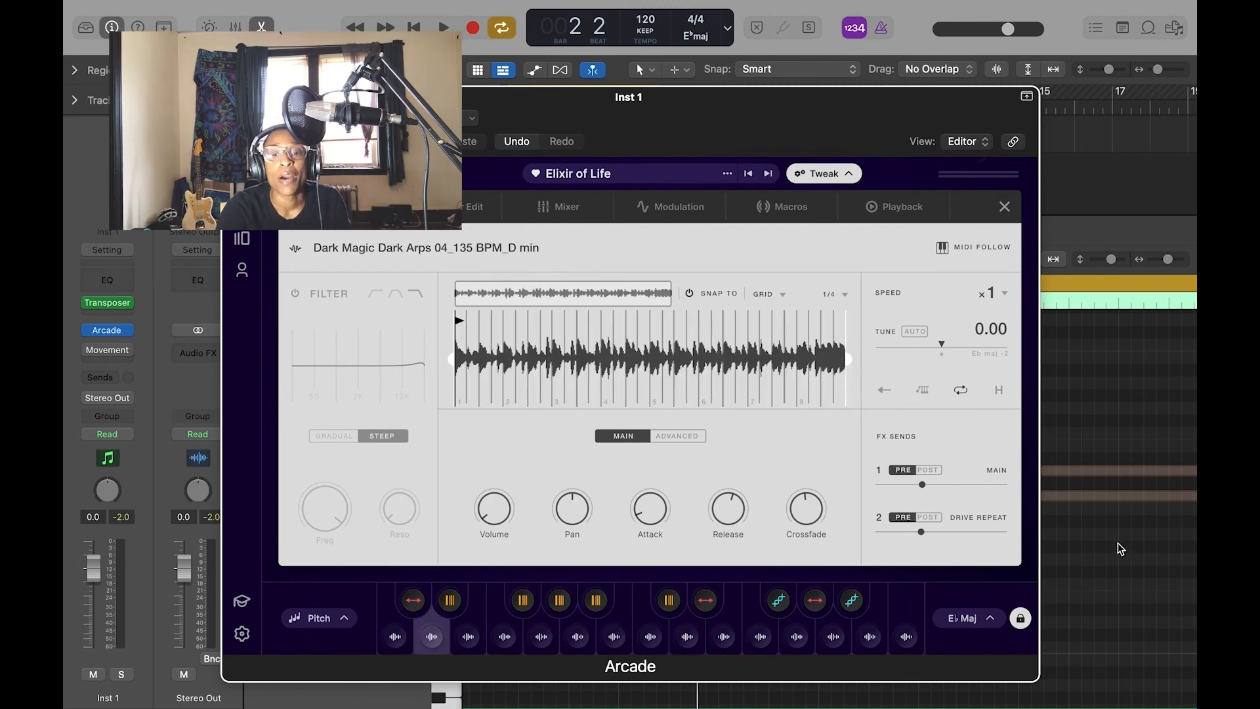
# Close the tweak view and raise the Weird Room macro to about a third of its range while the loop plays.
pyautogui.click(1005, 207)
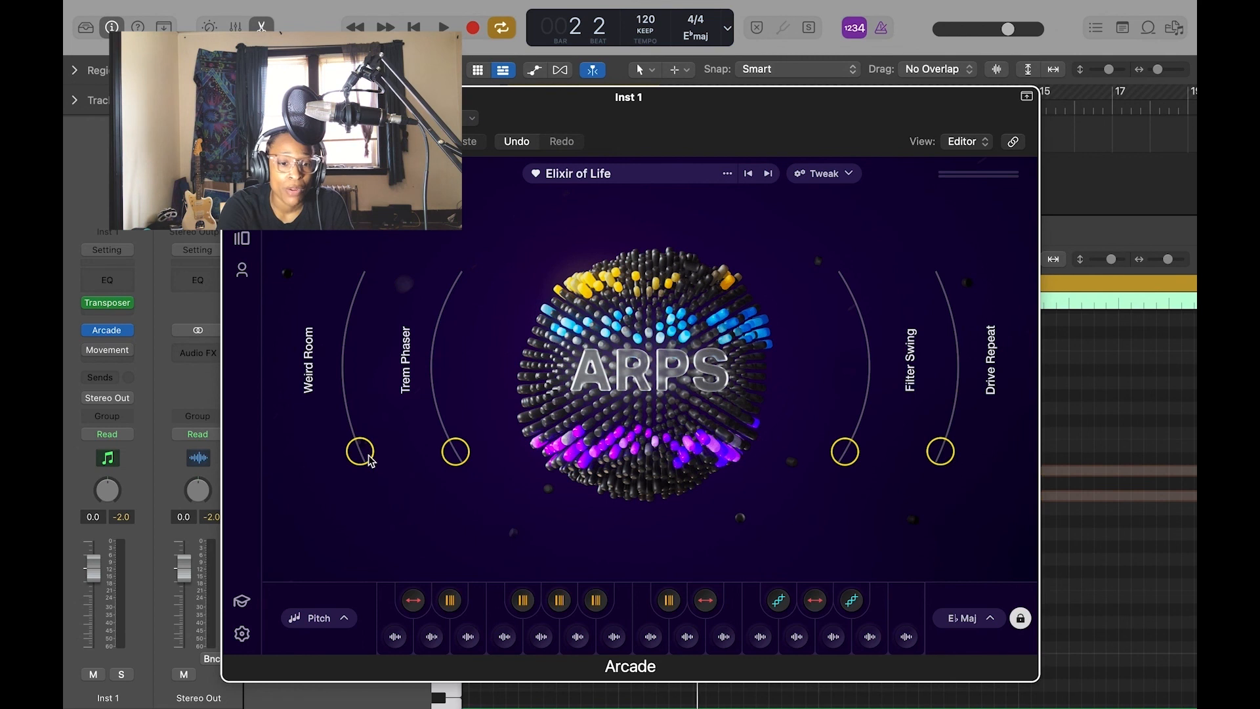
pyautogui.press('space')
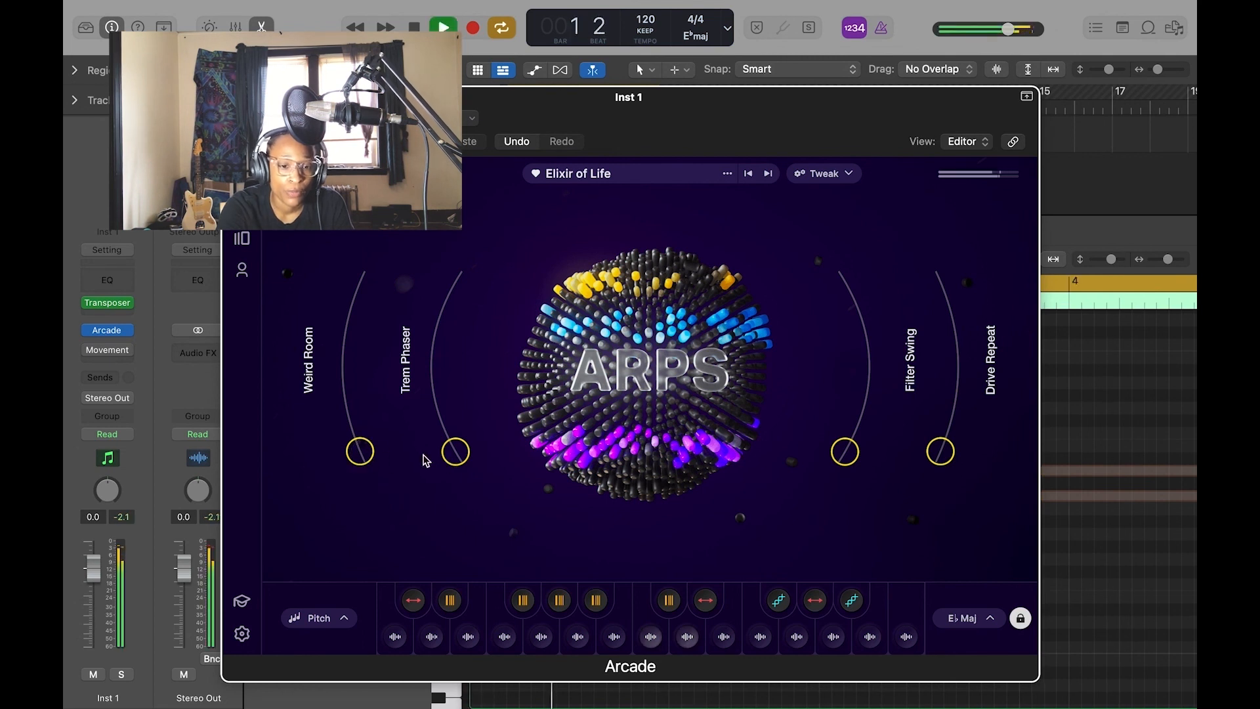
pyautogui.moveTo(371, 448); pyautogui.dragTo(369, 392)
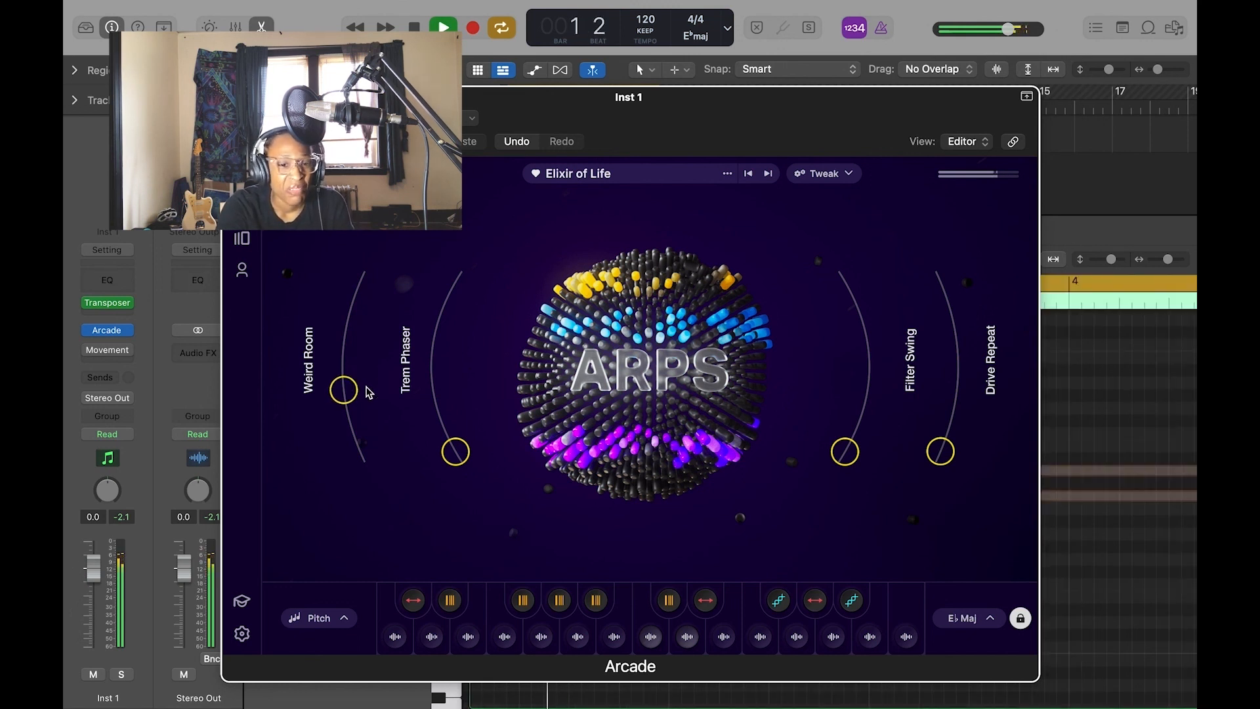
pyautogui.press('space')
# Try the Trem Phaser macro at low and high amounts while the loop plays, and return it to minimum.
pyautogui.moveTo(466, 457); pyautogui.dragTo(456, 428)
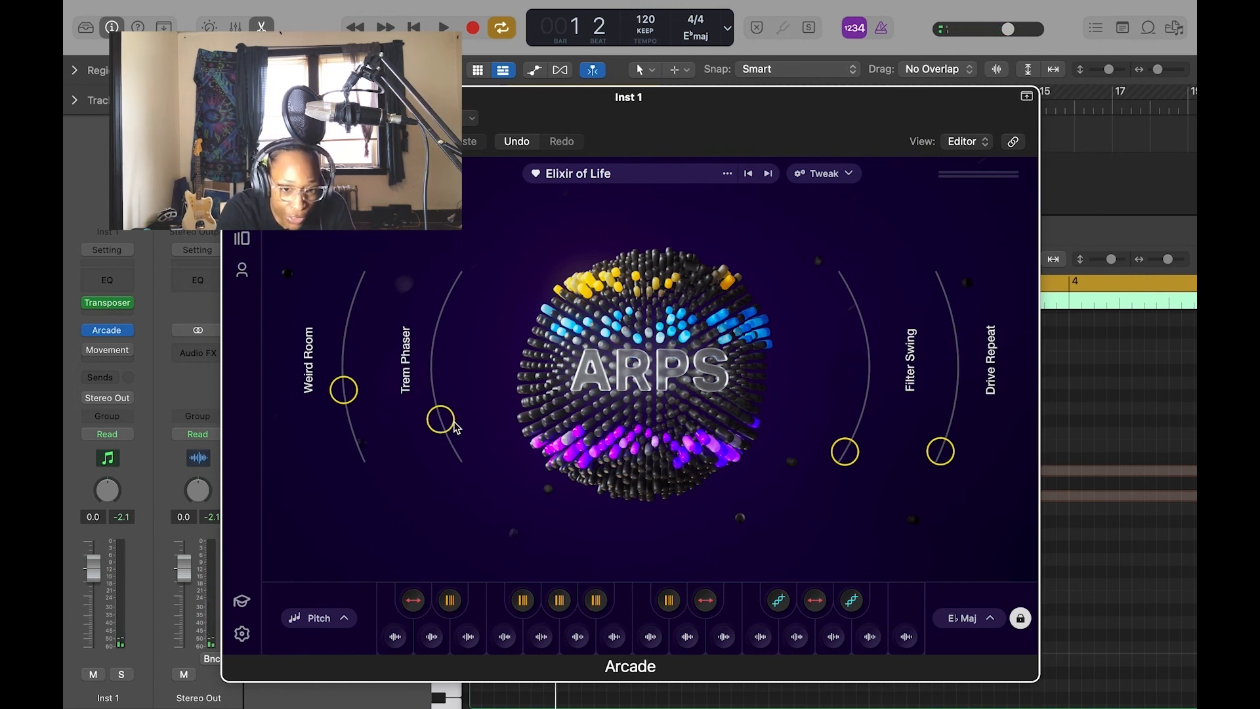
pyautogui.press('space')
pyautogui.moveTo(458, 414); pyautogui.dragTo(478, 315)
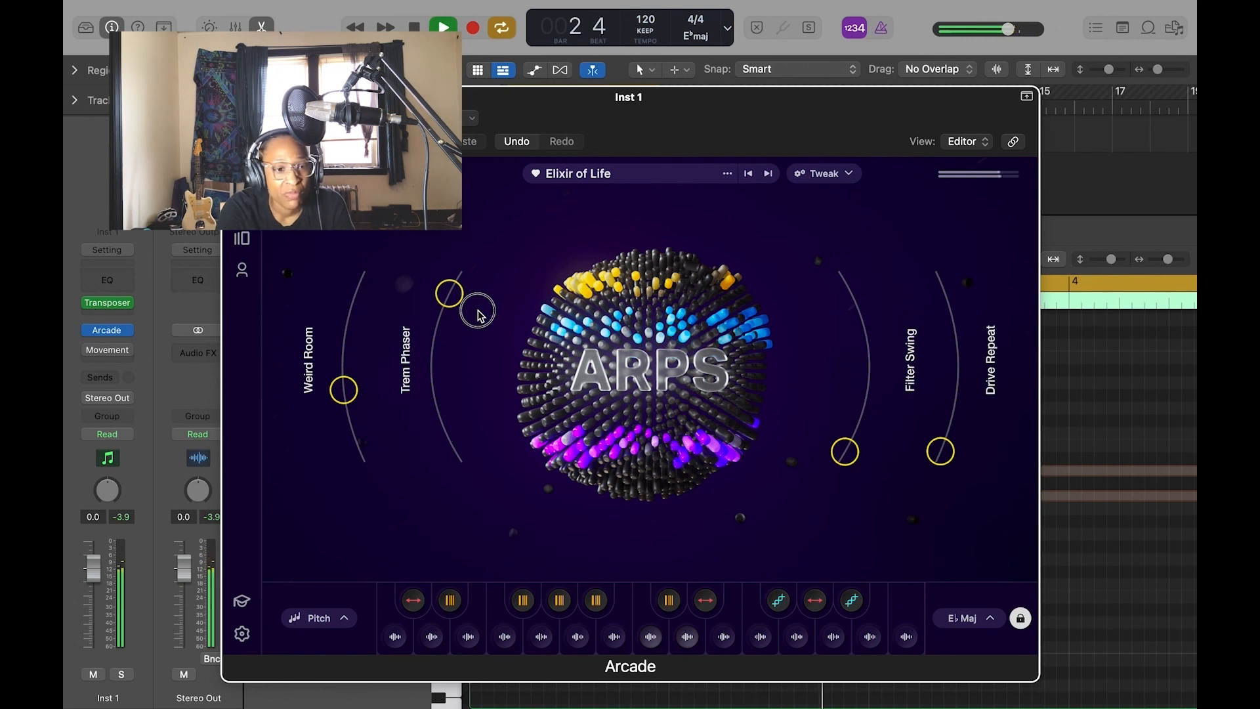
pyautogui.press('space')
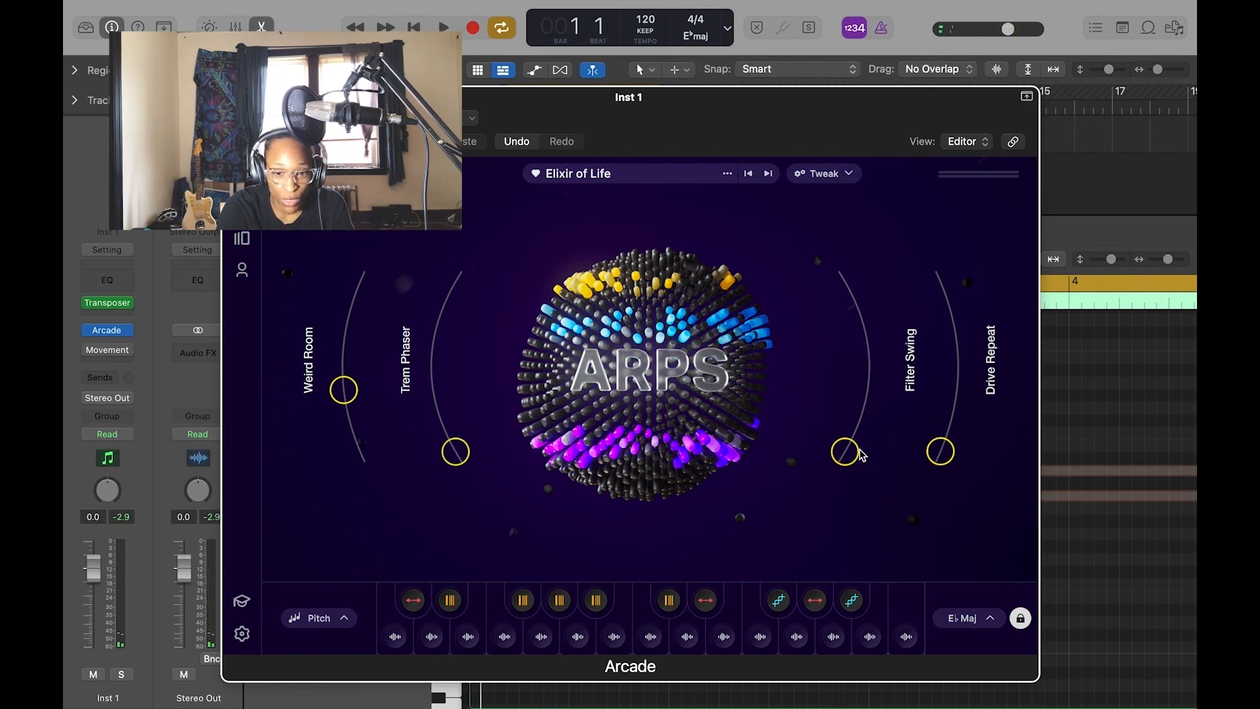
# Raise the Filter Swing macro nearly to maximum and Trem Phaser and Drive Repeat slightly while the loop plays, then stop playback.
pyautogui.press('space')
pyautogui.moveTo(860, 454); pyautogui.dragTo(853, 270)
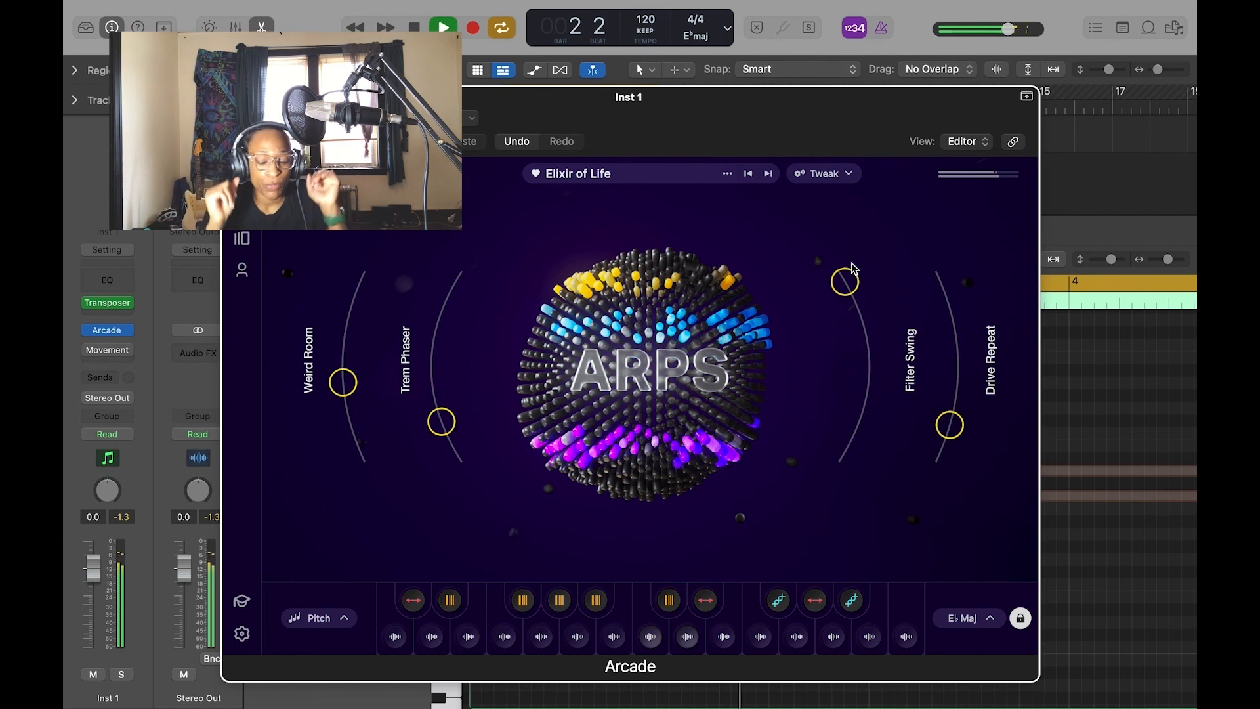
pyautogui.press('space')
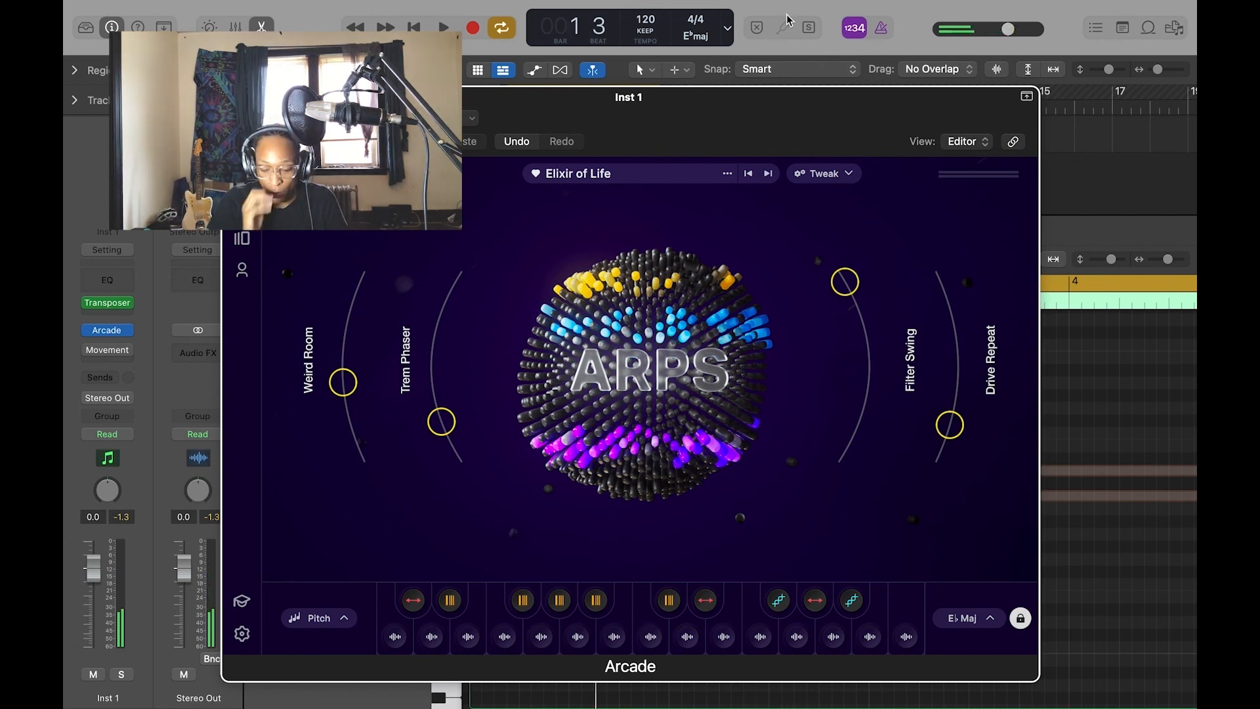